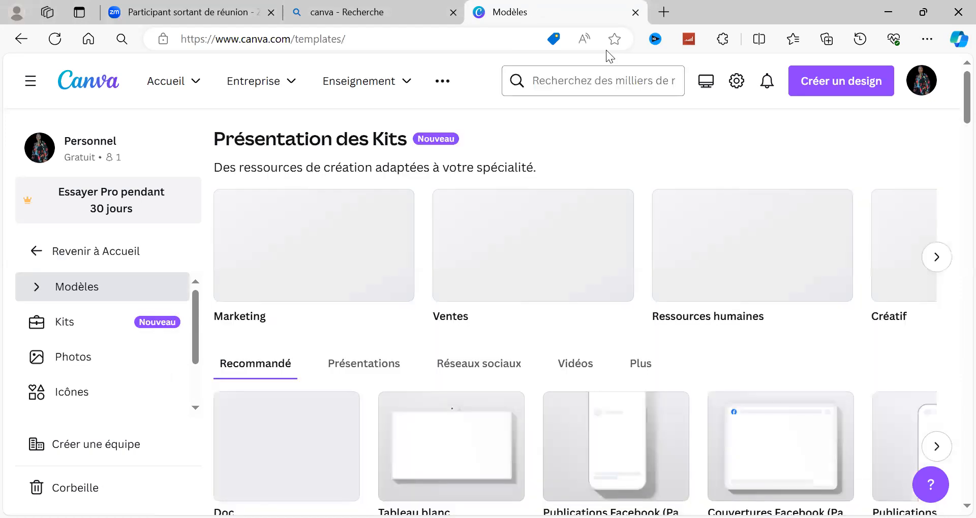
Search the templates for "publication" and open the results for "publication facebook".
text(publi)
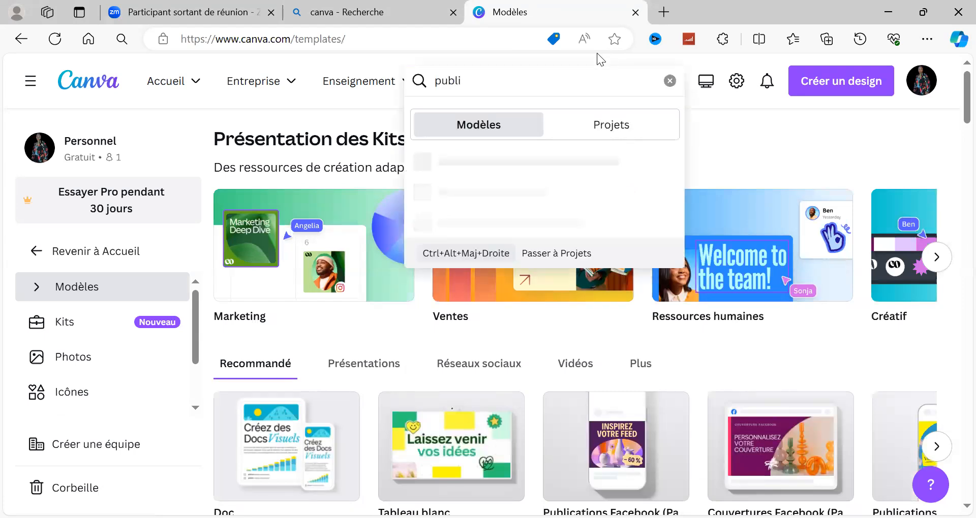
text(cation)
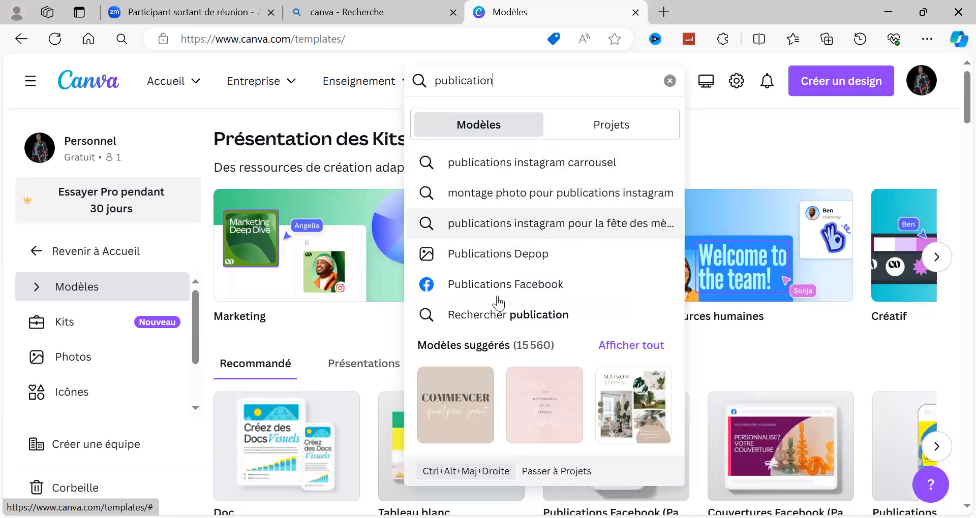
click(576, 287)
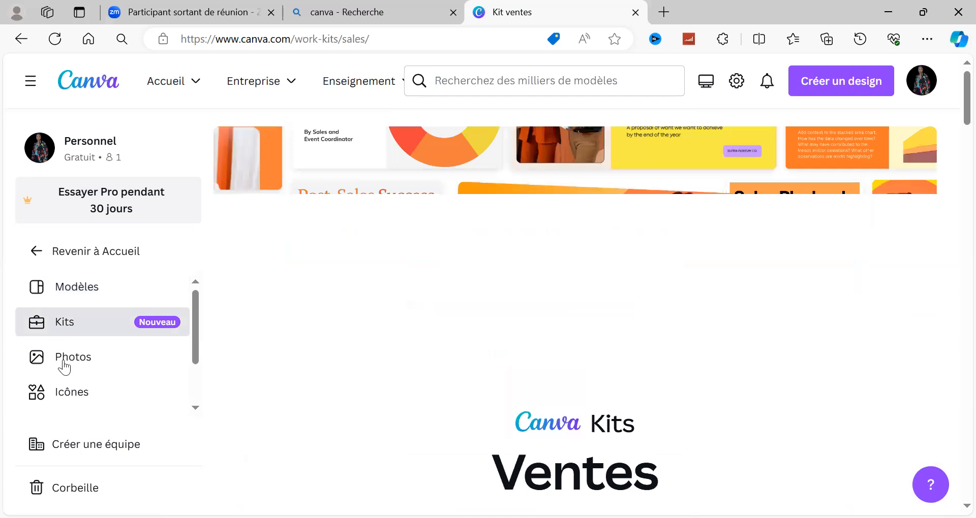
click(65, 293)
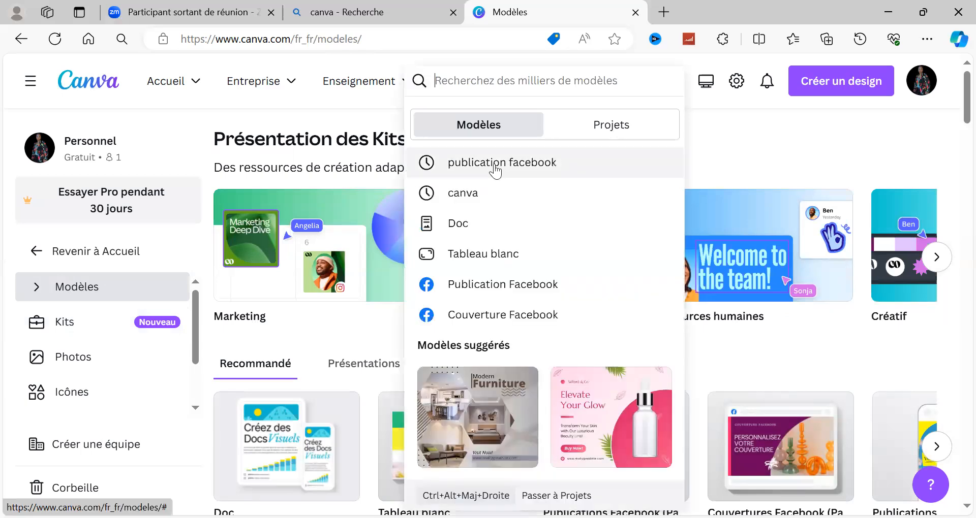
click(494, 164)
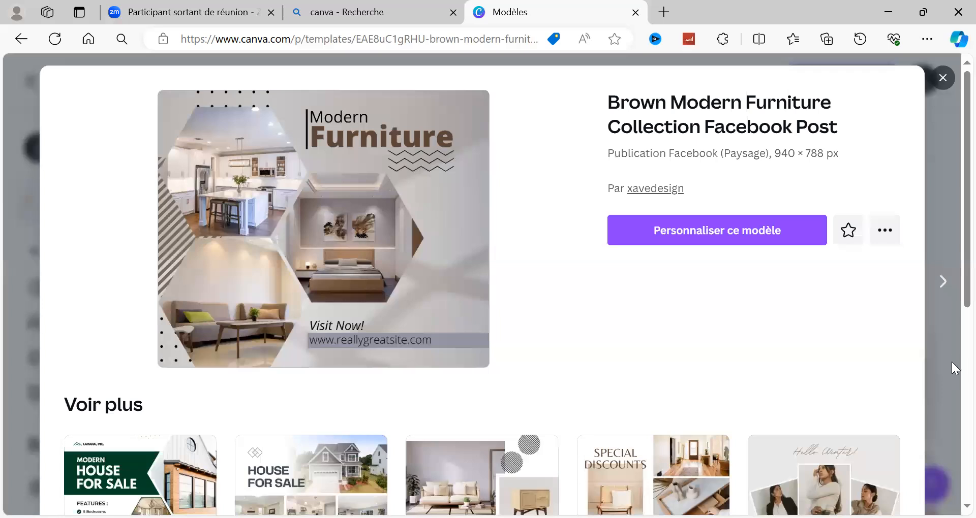
Look through the similar templates below the Brown Modern Furniture Collection Facebook Post preview and close it.
scroll(951, 362, down, 7)
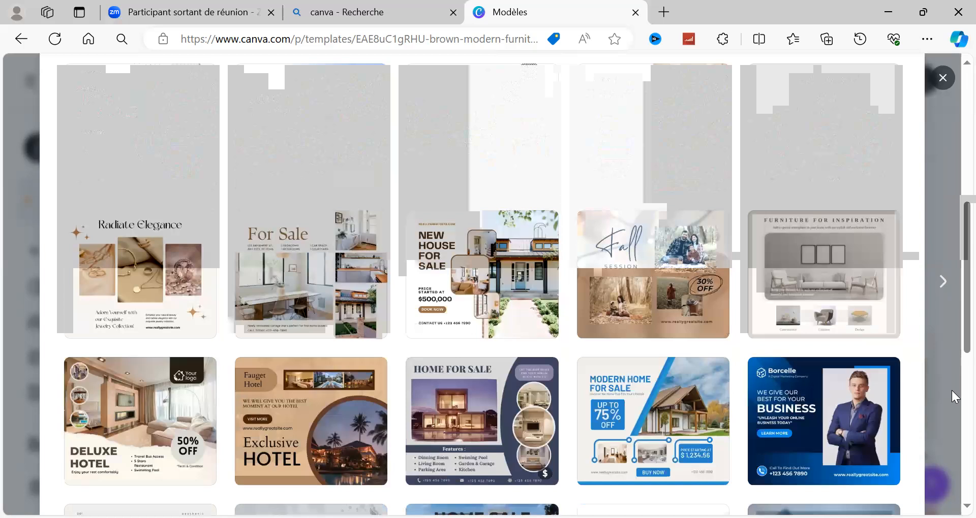
scroll(951, 391, down, 8)
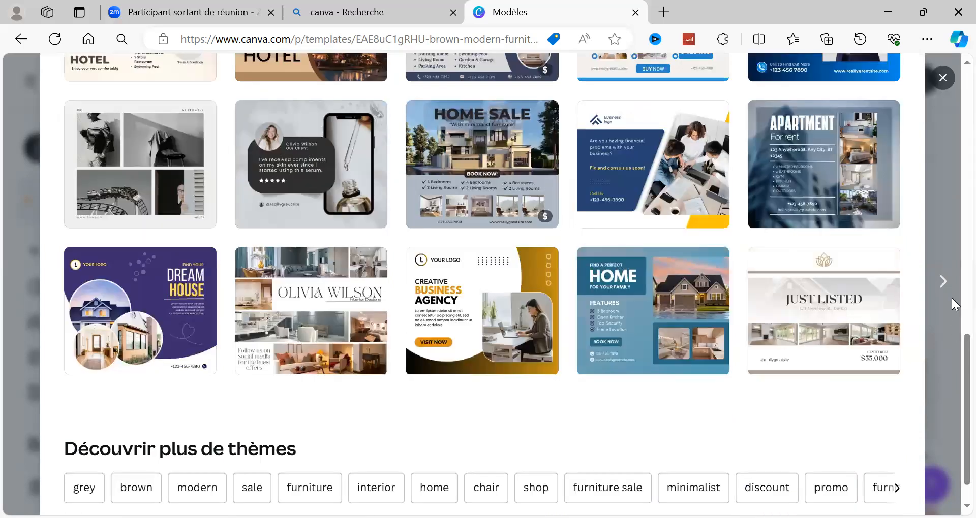
scroll(952, 298, up, 6)
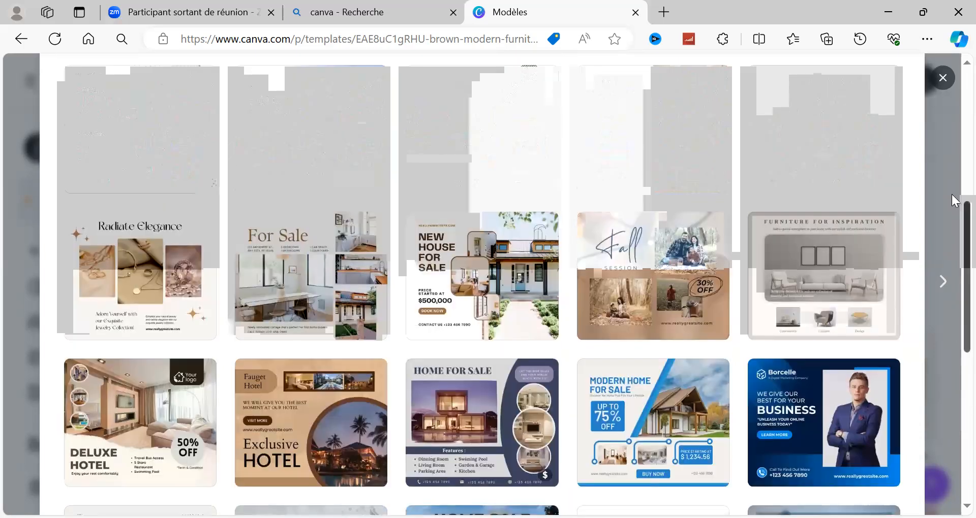
scroll(951, 187, up, 5)
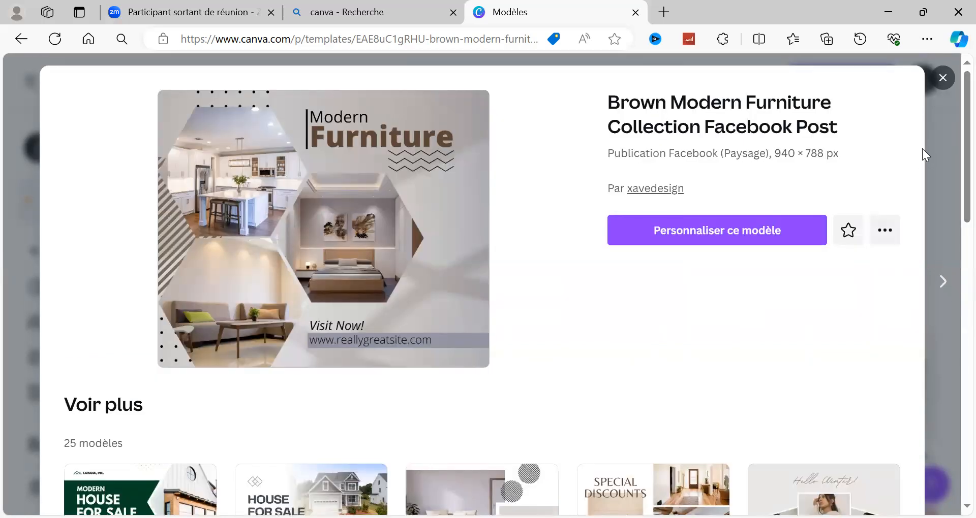
click(930, 57)
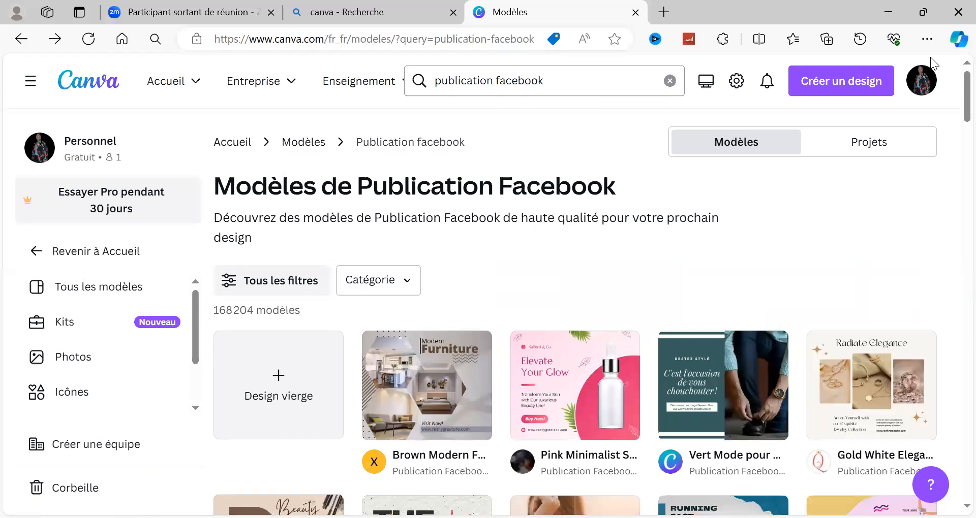
Rerun the "publication facebook" search and browse the template results for design ideas.
click(554, 81)
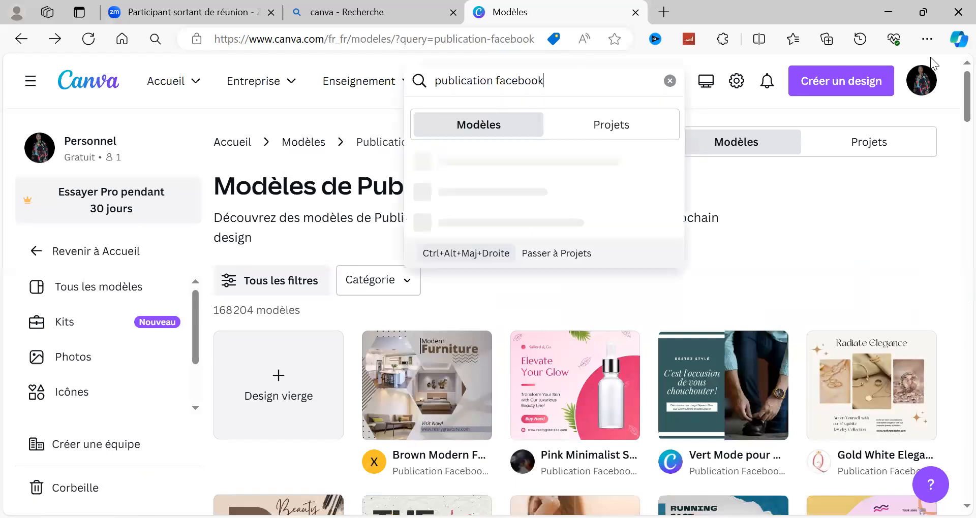
key(Return)
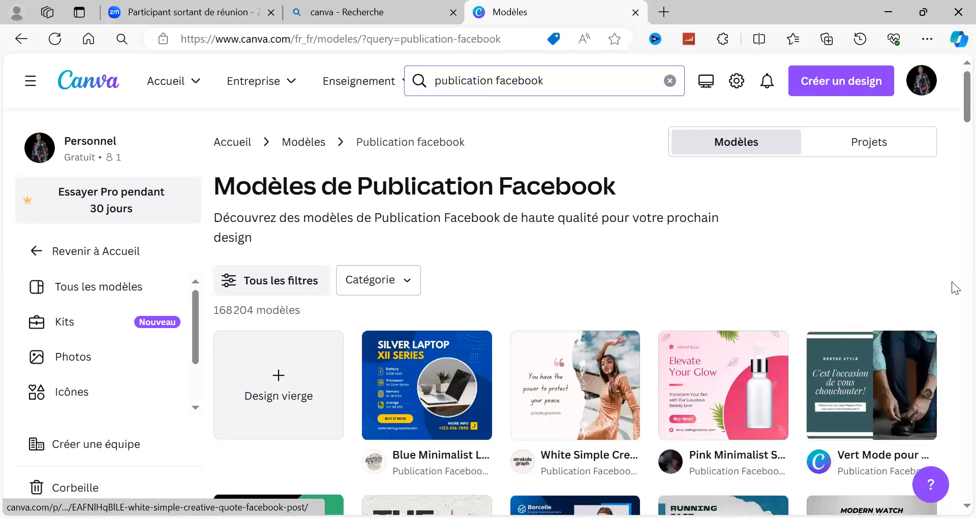
scroll(954, 283, down, 7)
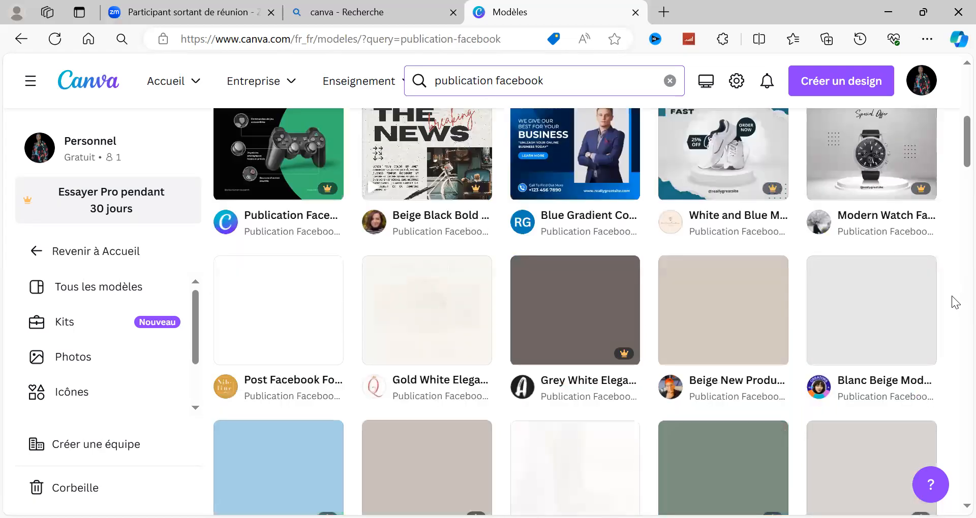
scroll(956, 329, down, 7)
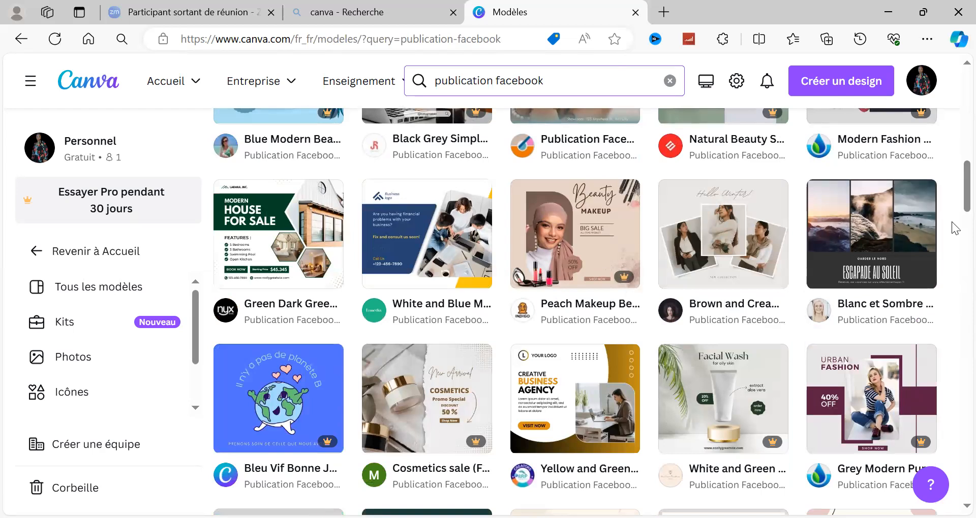
scroll(955, 209, down, 5)
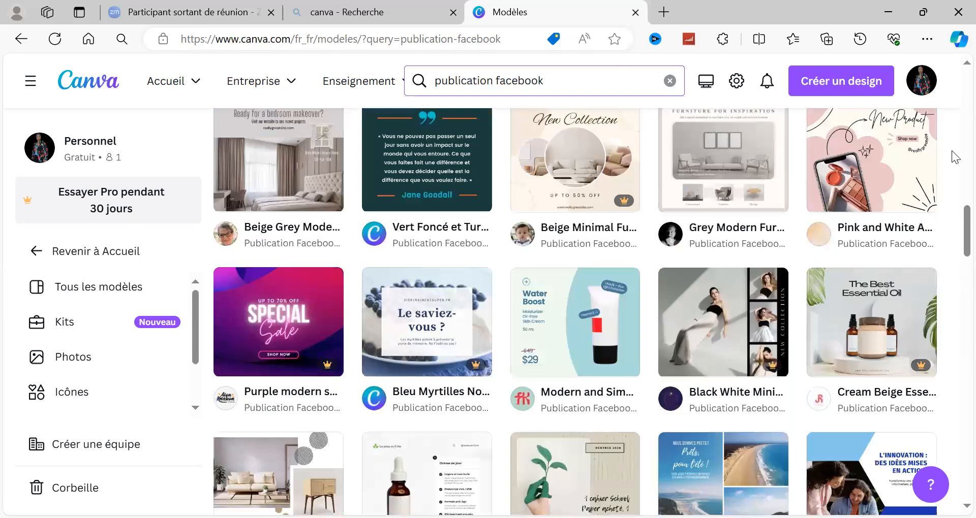
scroll(954, 168, up, 5)
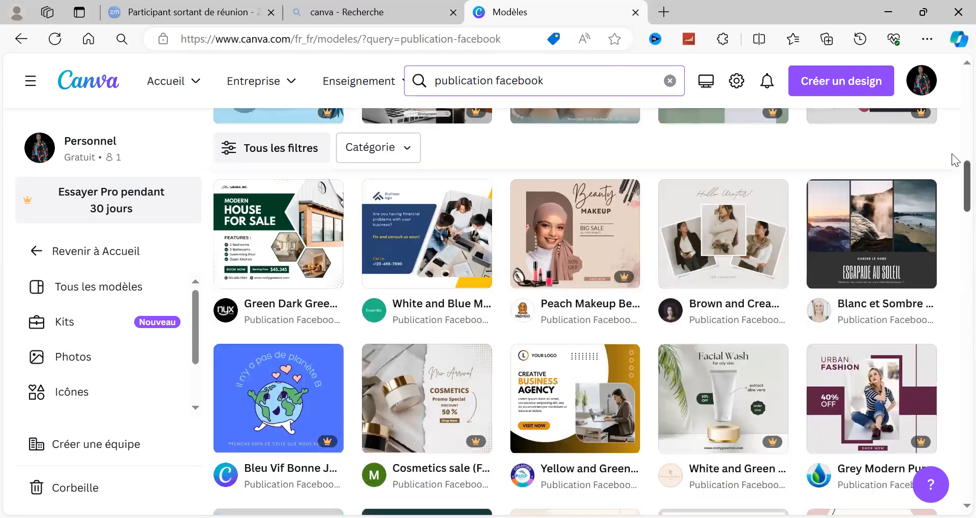
scroll(954, 148, up, 5)
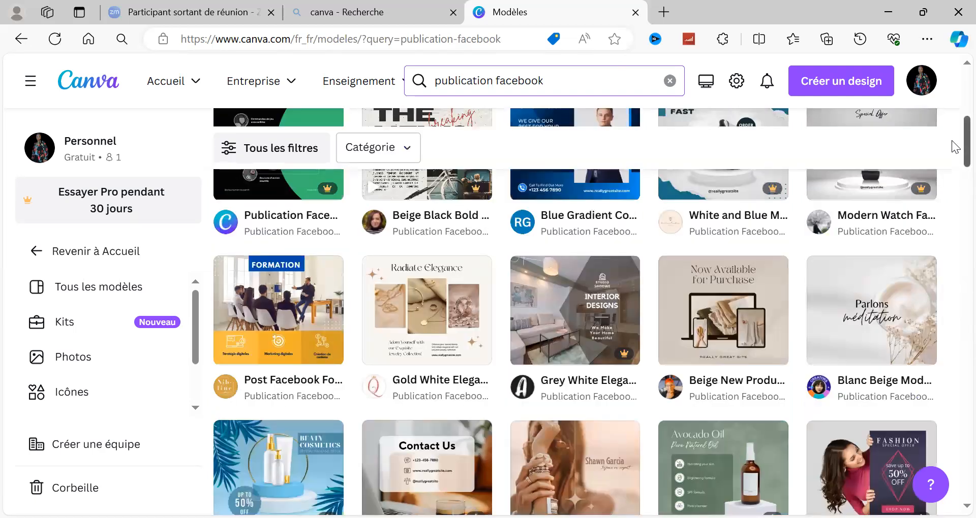
scroll(954, 147, up, 5)
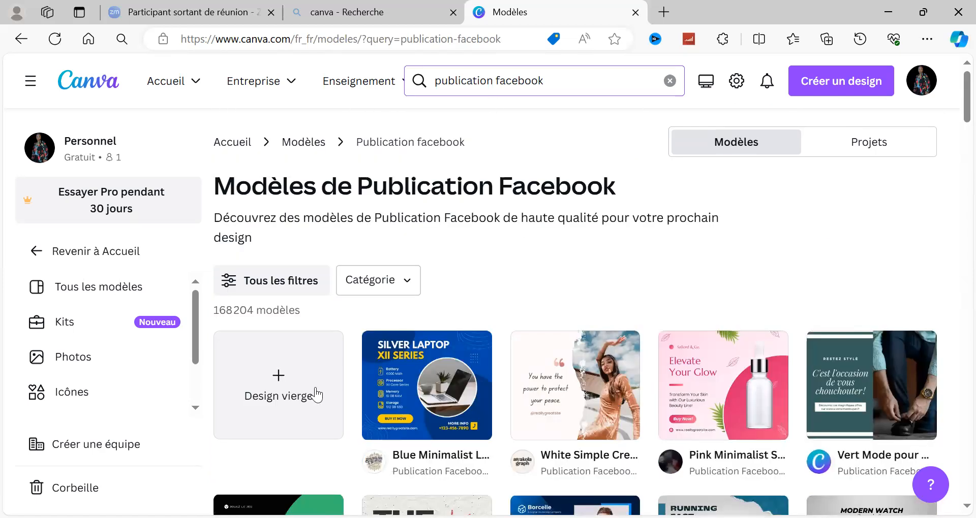
Create a blank Facebook post design from the template results and select its empty page.
click(262, 402)
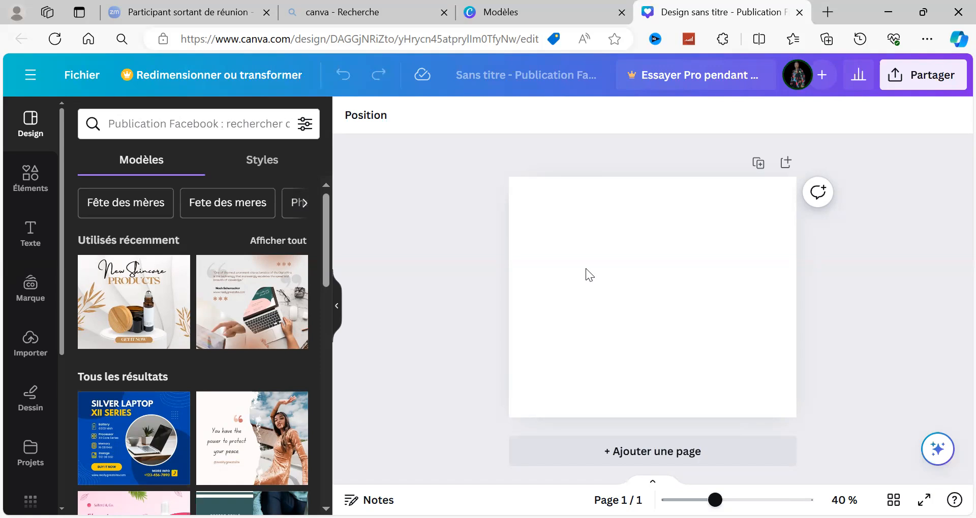
click(562, 287)
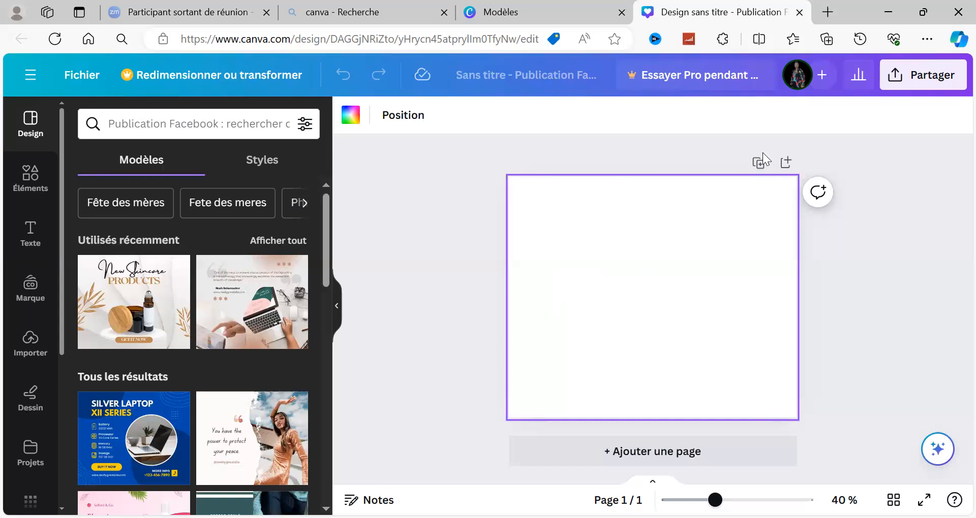
click(624, 240)
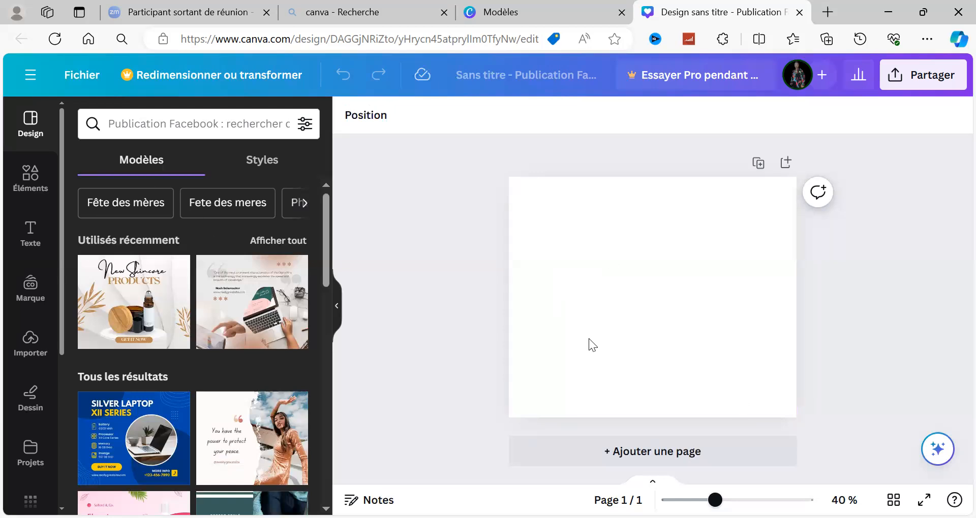
click(631, 270)
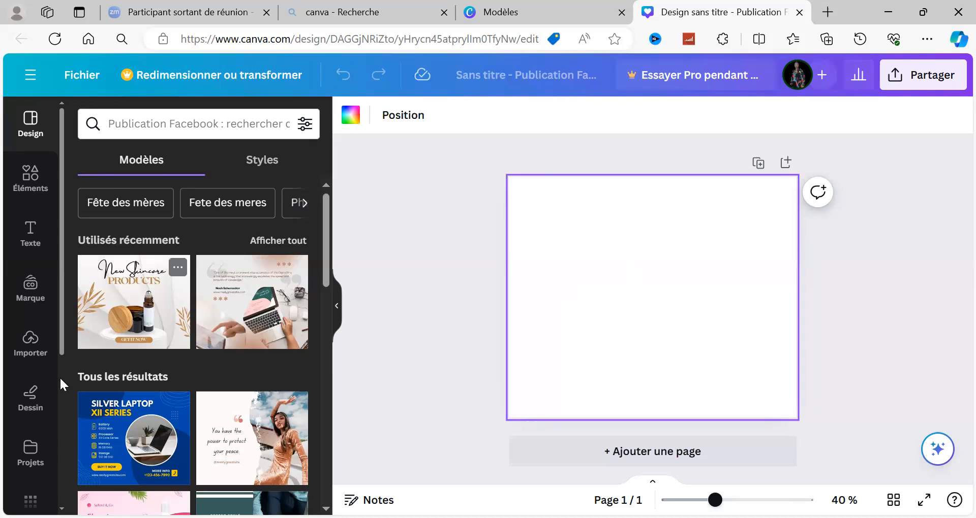
Insert the recently used stock photo of the man with a laptop on a white sofa into the page.
scroll(60, 376, down, 5)
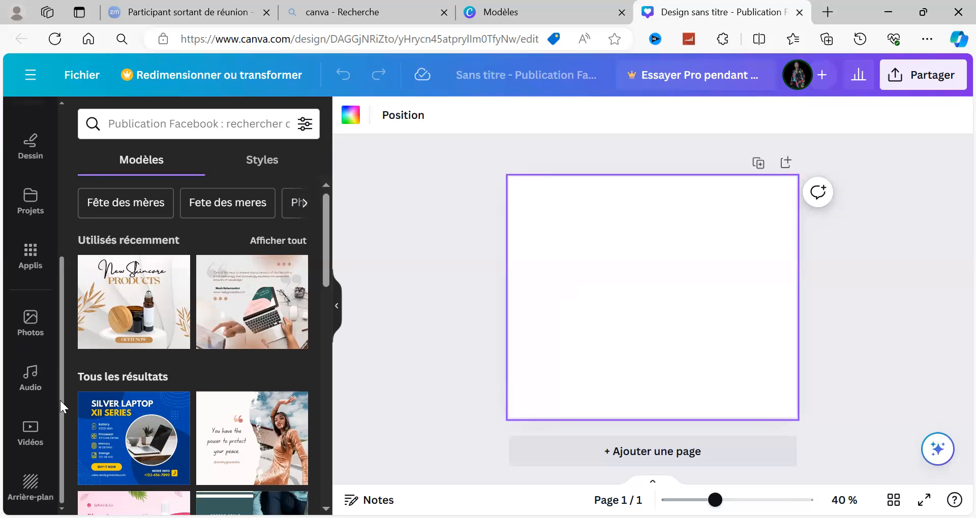
click(32, 323)
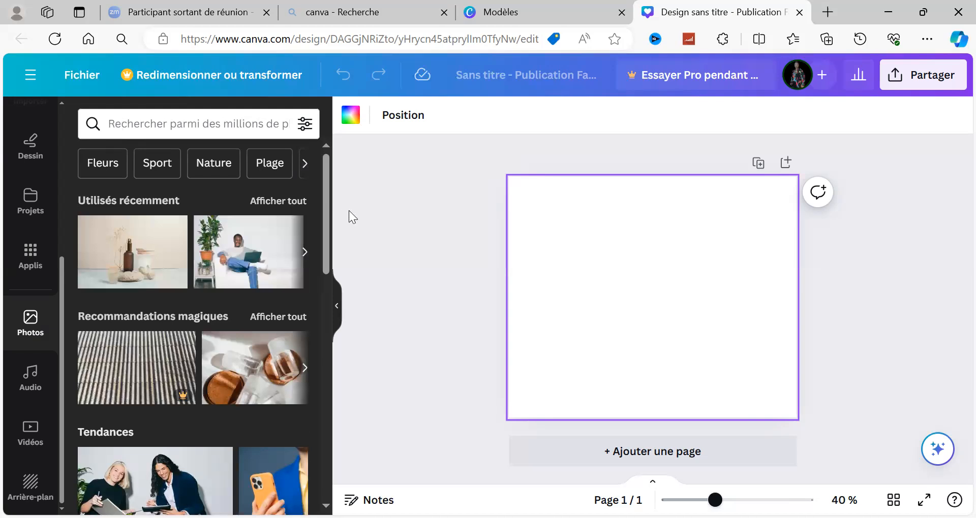
click(303, 257)
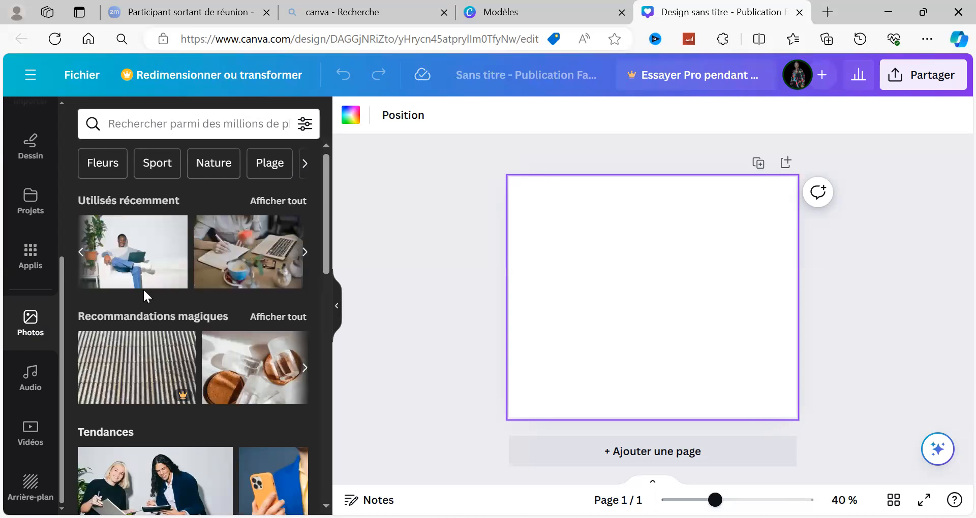
click(140, 238)
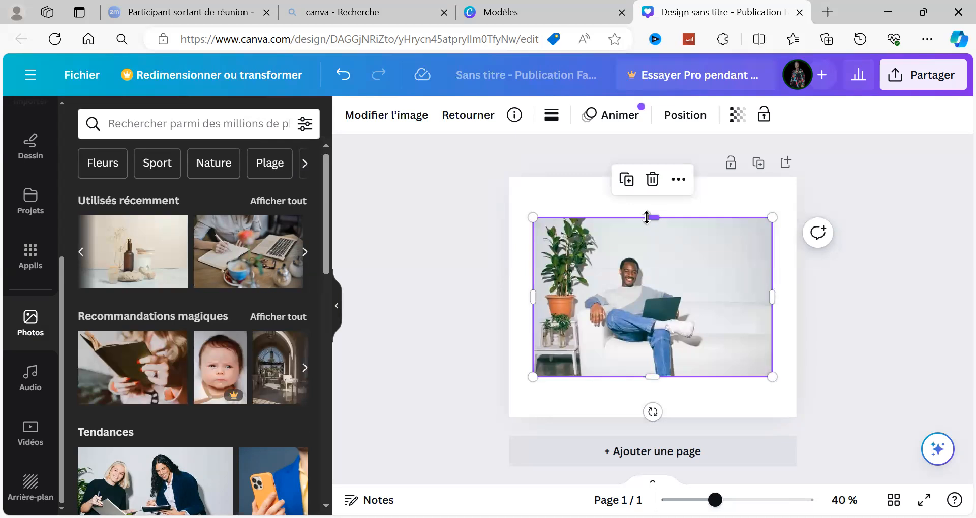
Stretch the sofa photo on all four sides until it covers the whole page, and deselect it.
drag(650, 217, 650, 172)
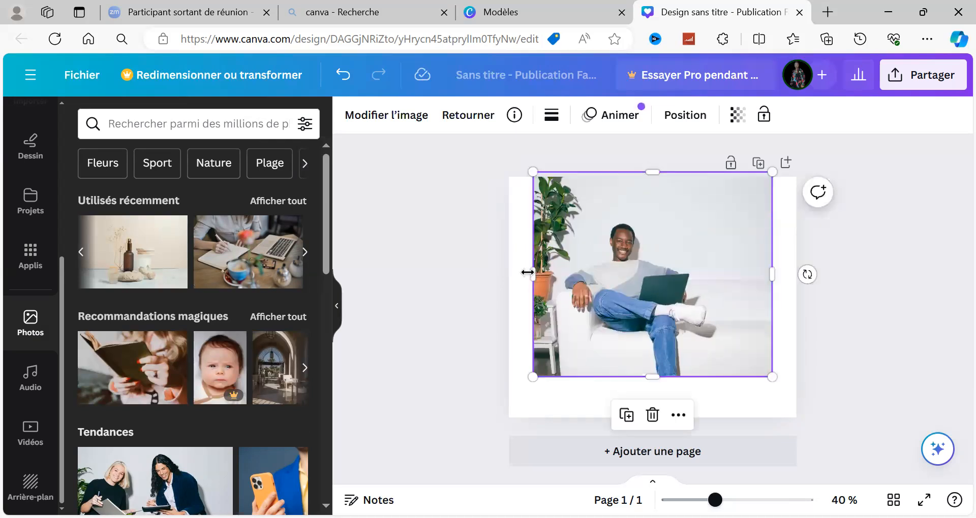
drag(516, 282, 509, 275)
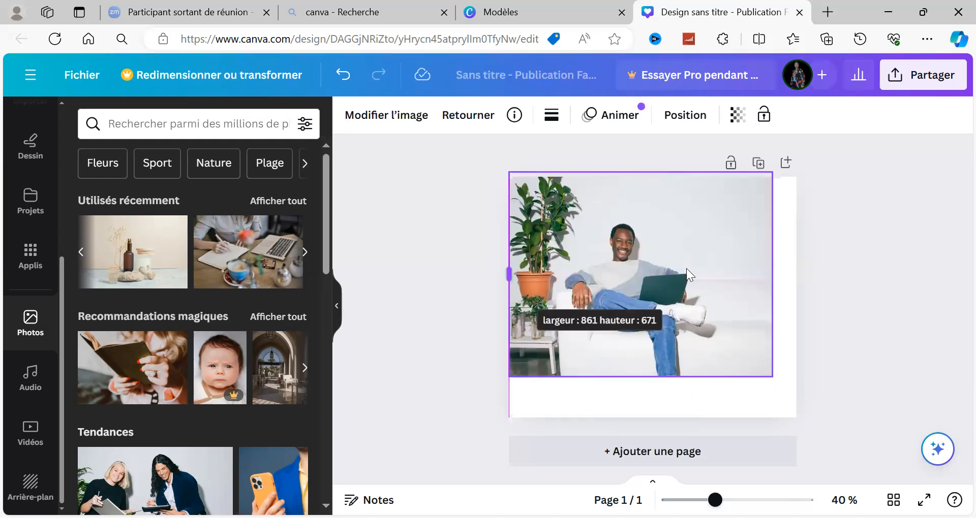
drag(772, 274, 796, 274)
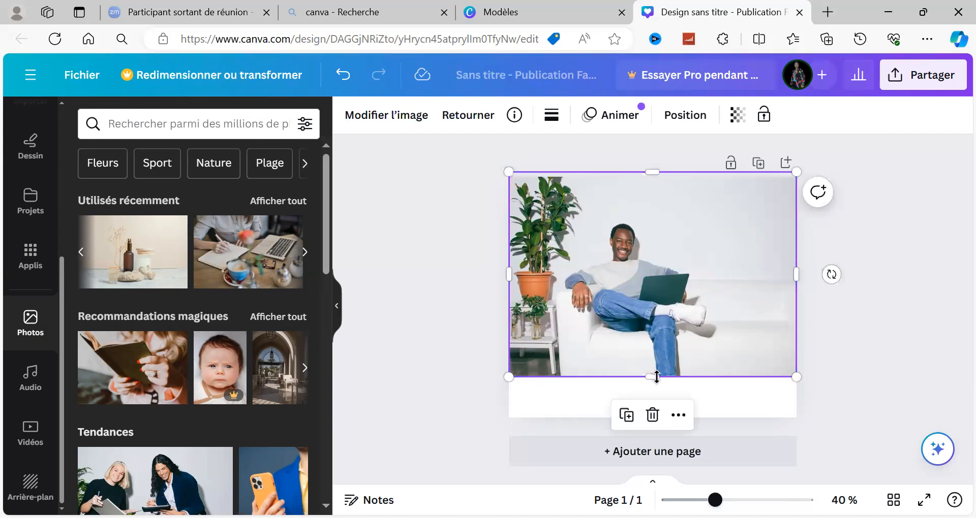
drag(654, 377, 654, 418)
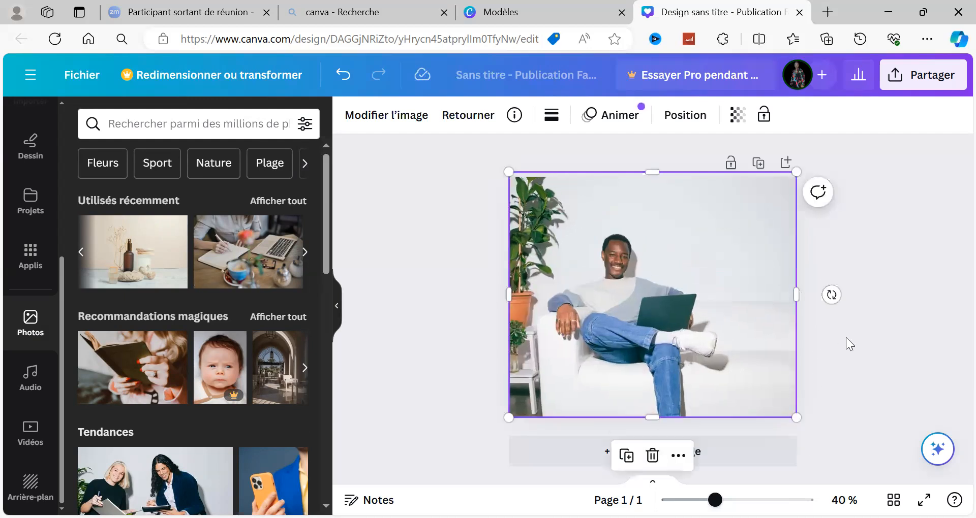
key(Escape)
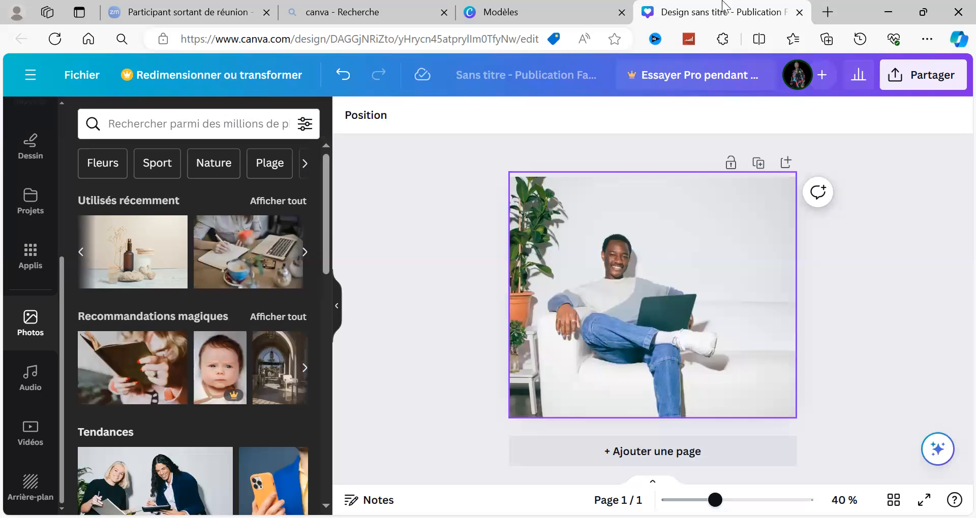
click(648, 287)
drag(506, 297, 512, 299)
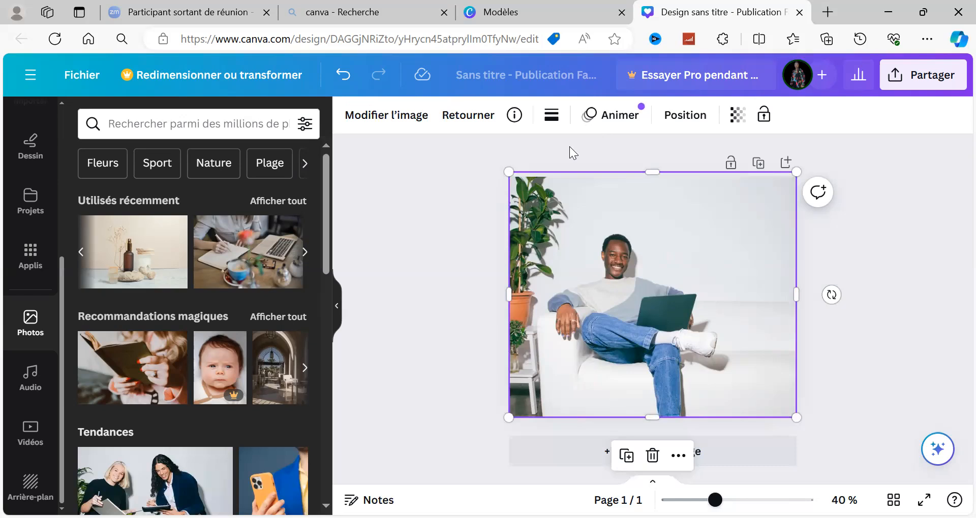
click(434, 214)
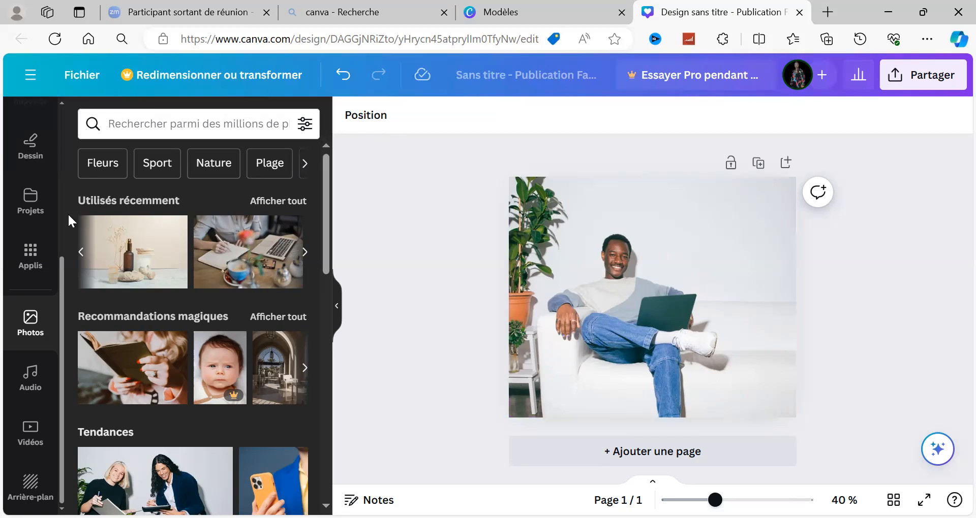
Start importing a file from the computer and try to upload the vertical portrait image from the Vidéos folder.
scroll(62, 213, up, 5)
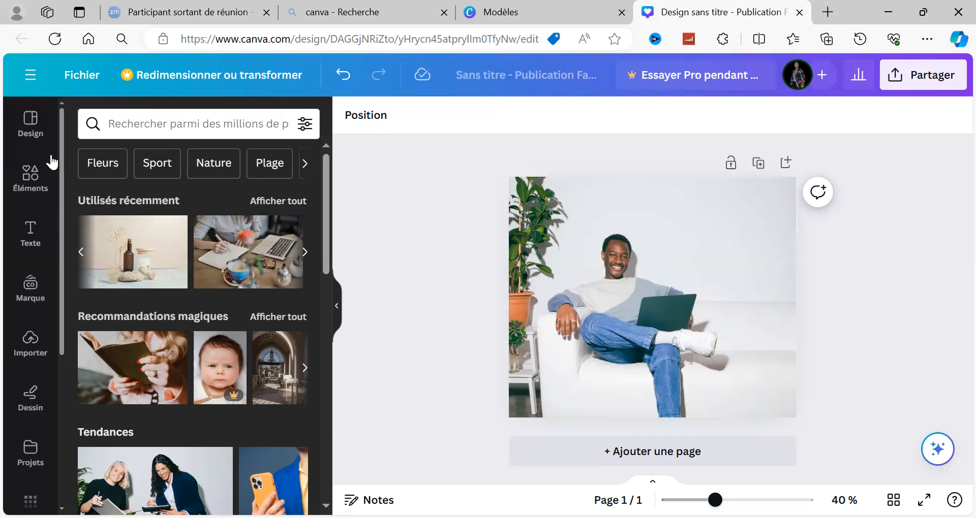
click(32, 356)
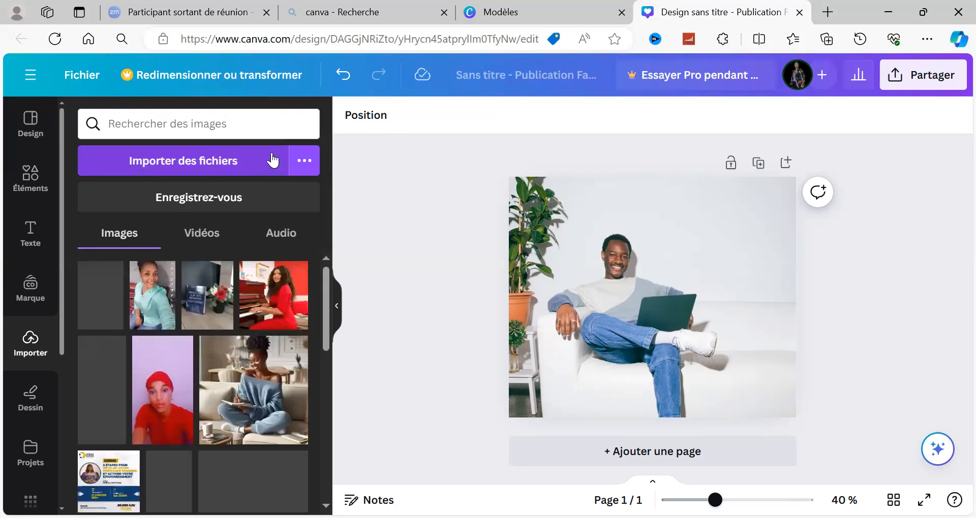
click(305, 162)
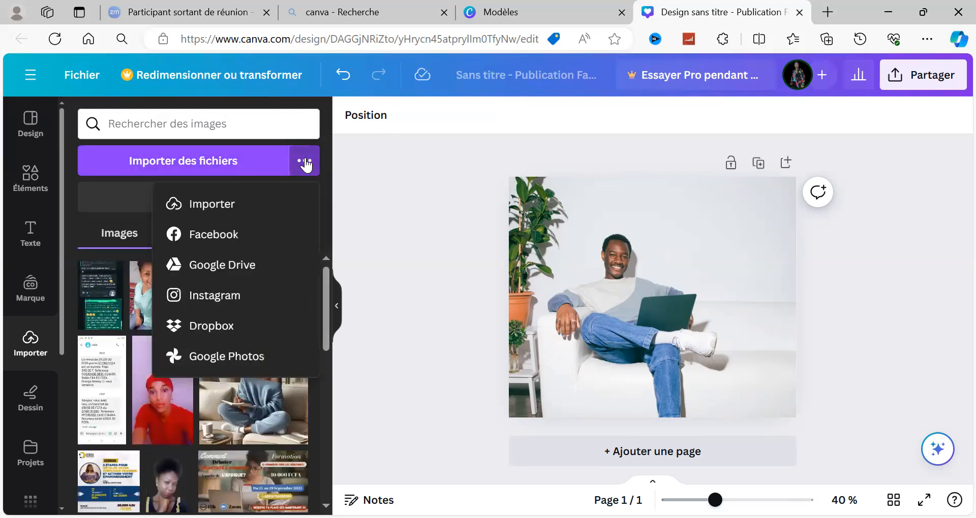
click(245, 209)
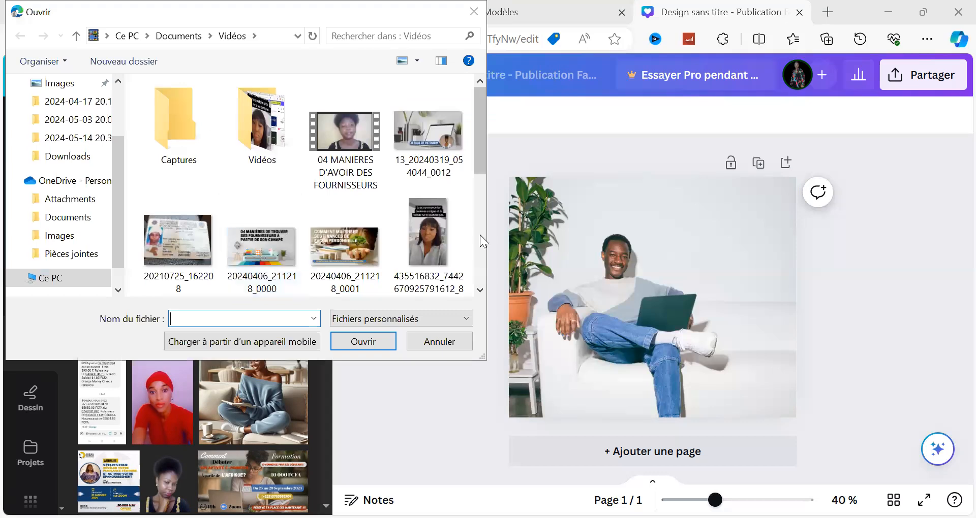
click(435, 231)
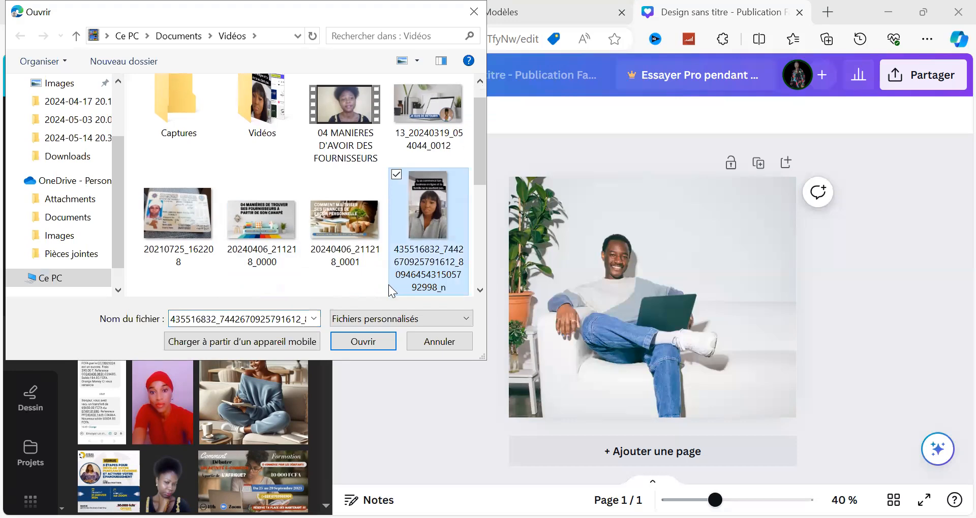
key(Return)
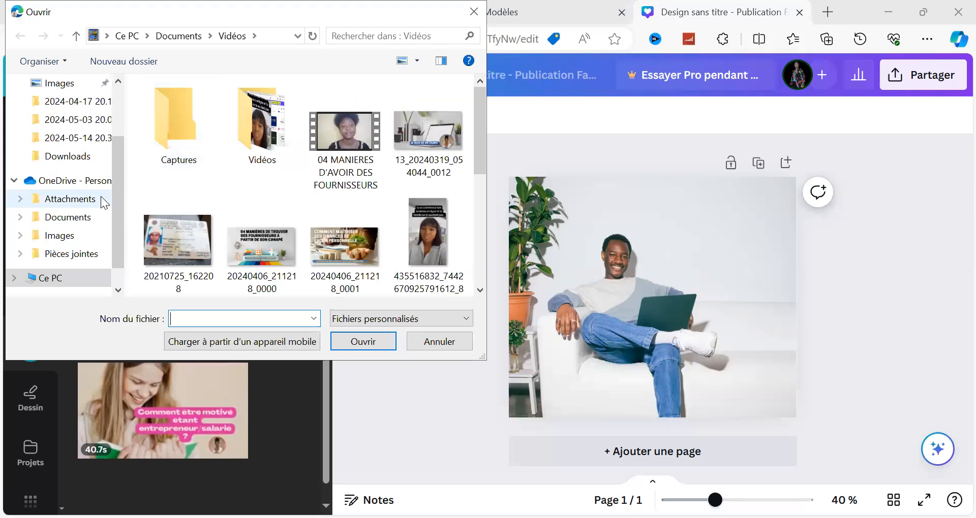
Look through the OneDrive folders, and import the image "Blanc et Cercle Rouge Art Logo (2)" from the Documents folder.
click(100, 197)
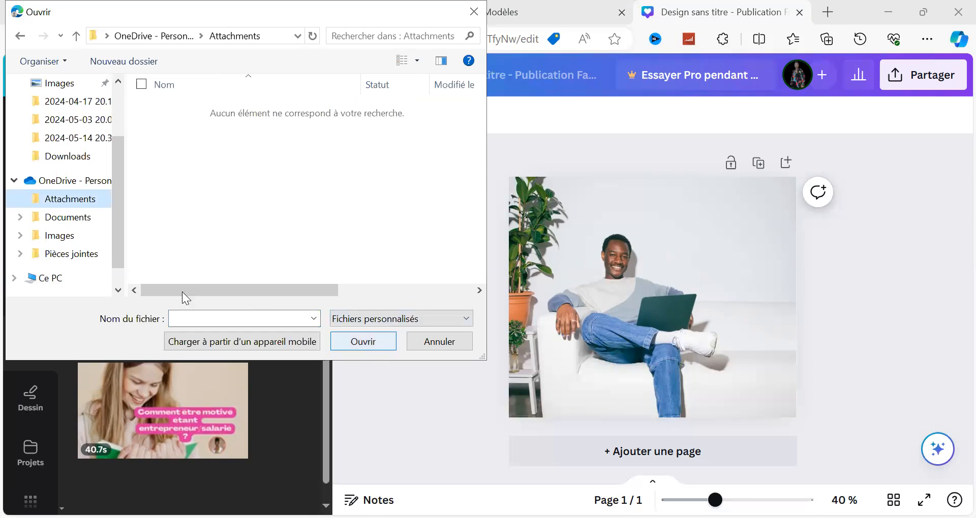
click(84, 218)
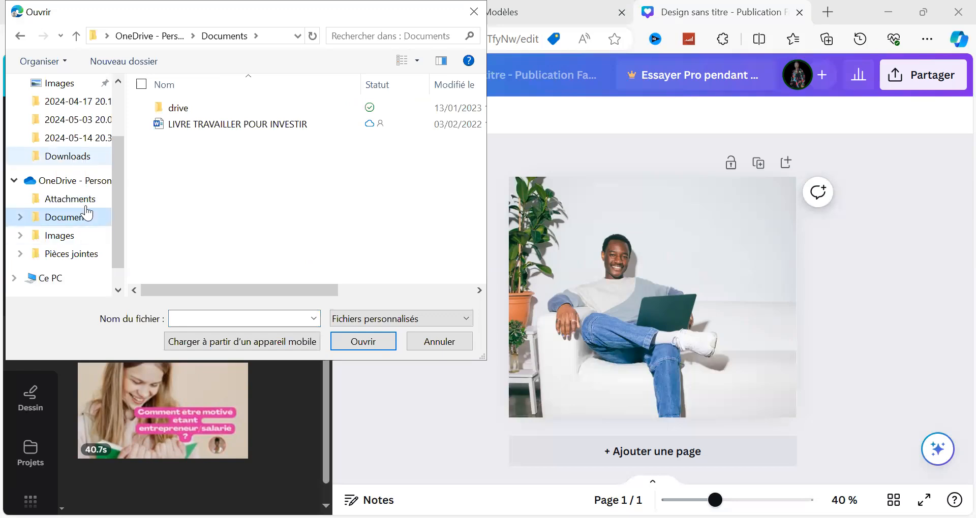
click(89, 235)
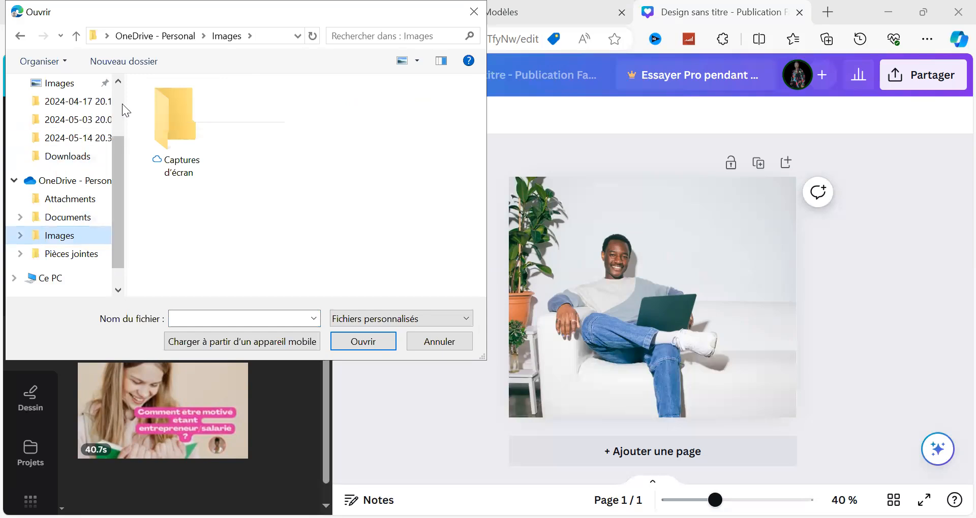
scroll(84, 112, up, 2)
click(84, 113)
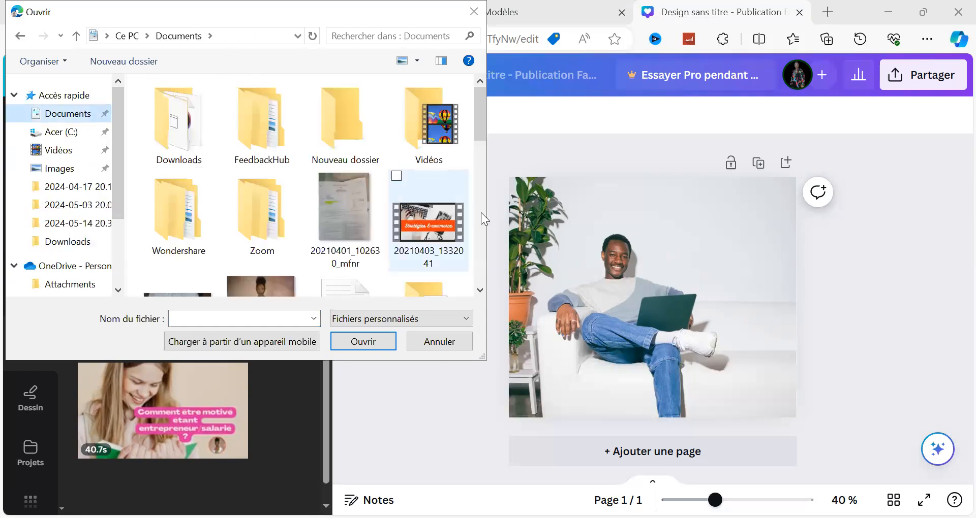
scroll(481, 212, down, 3)
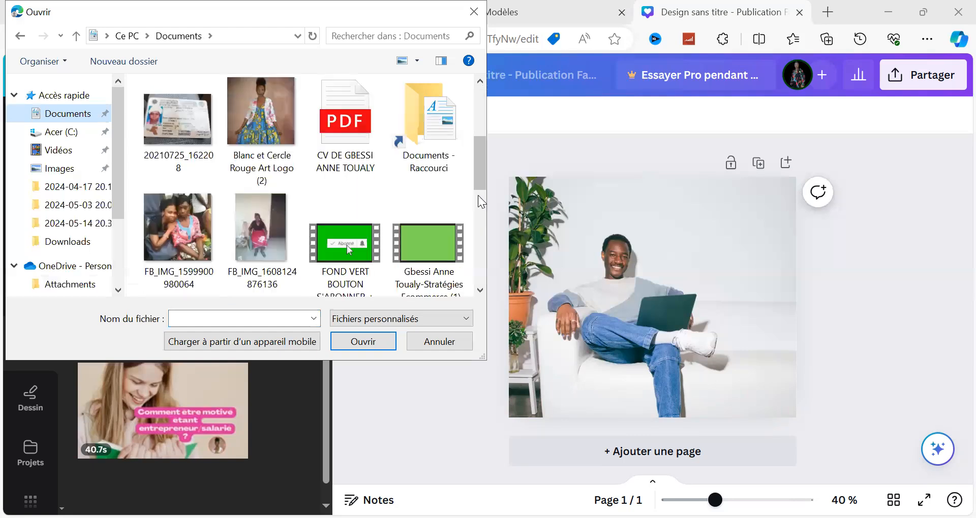
click(281, 138)
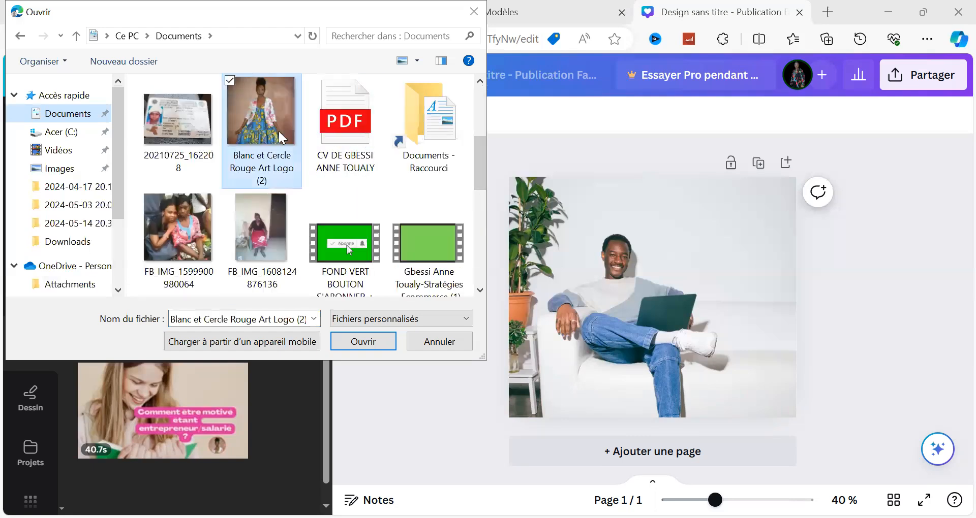
click(350, 351)
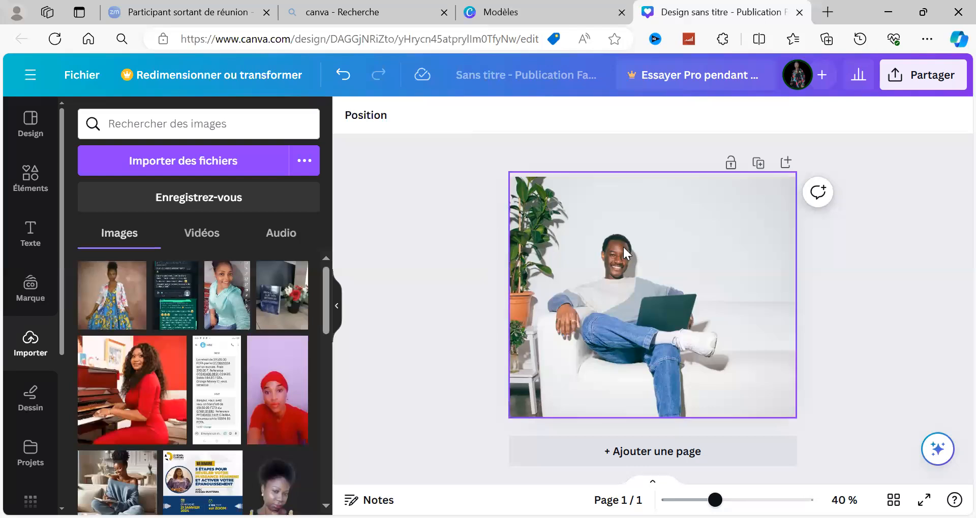
Add a second page and insert the imported photo of the woman in the floral dress, dismissing the retouching offer.
click(657, 394)
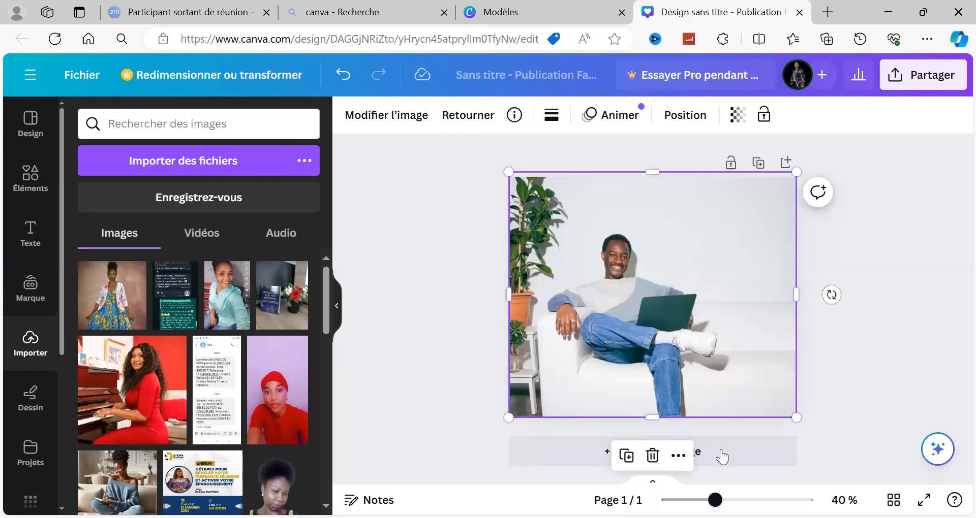
click(670, 464)
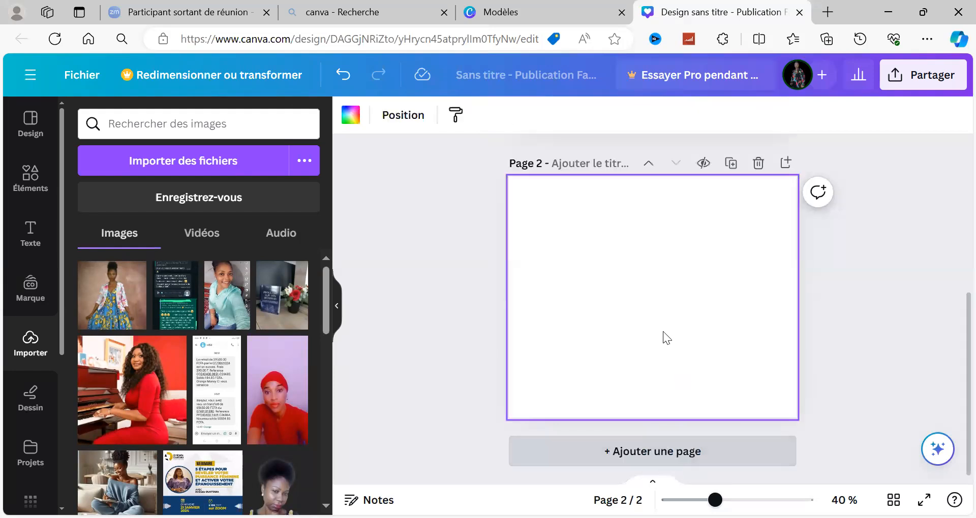
click(108, 317)
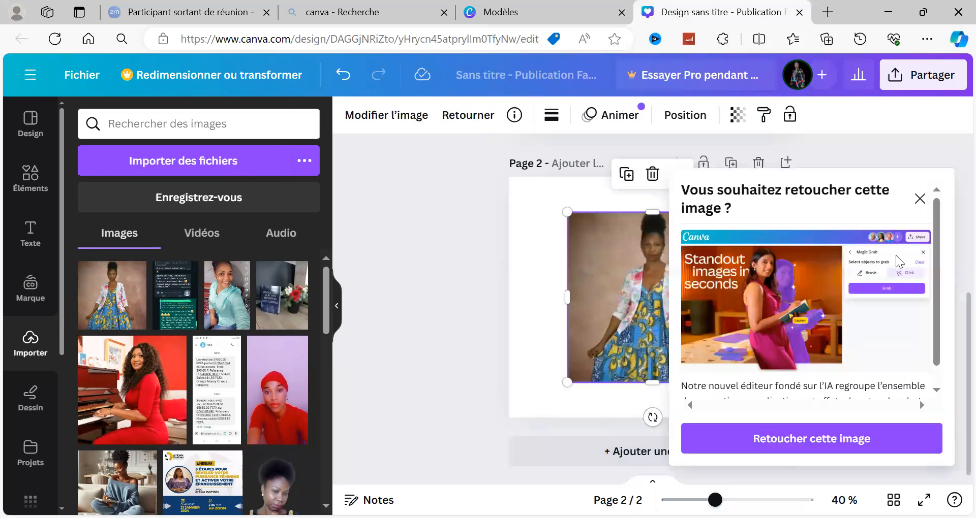
click(917, 199)
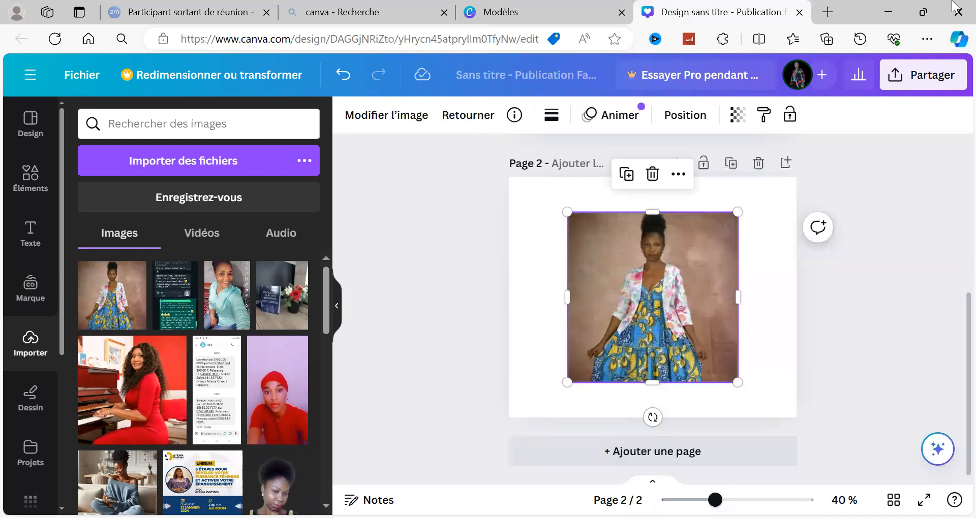
Enlarge the dress photo by its sides until it spans page 2's full height and passes its right edge.
drag(656, 213, 647, 177)
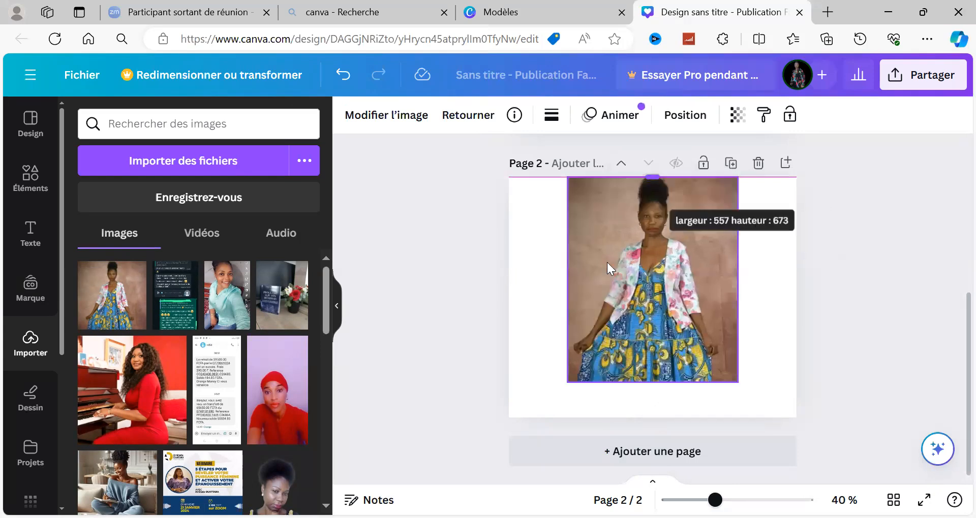
drag(567, 279, 509, 301)
drag(644, 283, 648, 316)
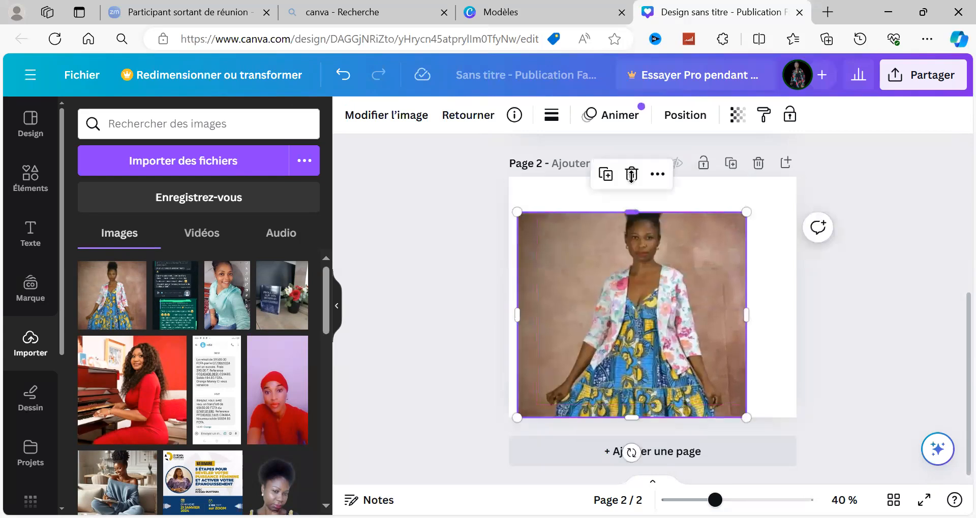
drag(631, 175, 631, 177)
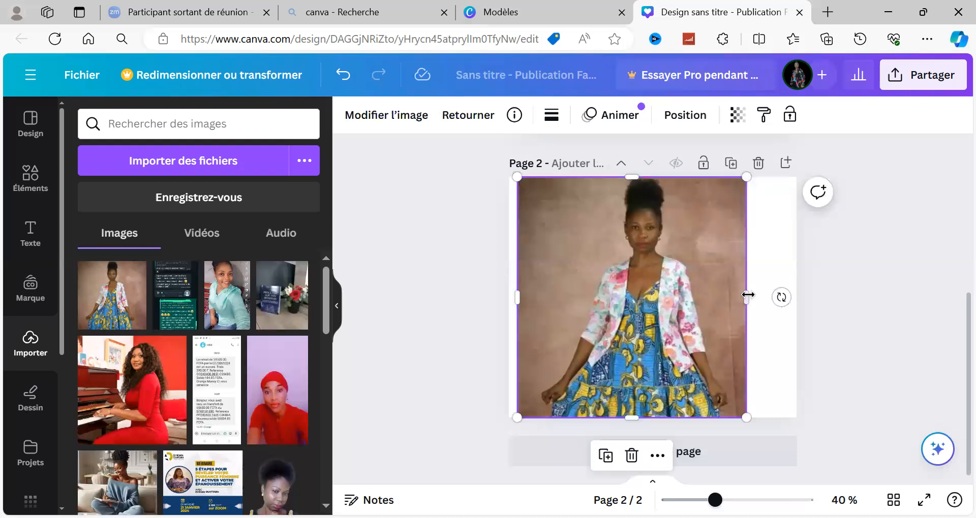
drag(748, 294, 801, 300)
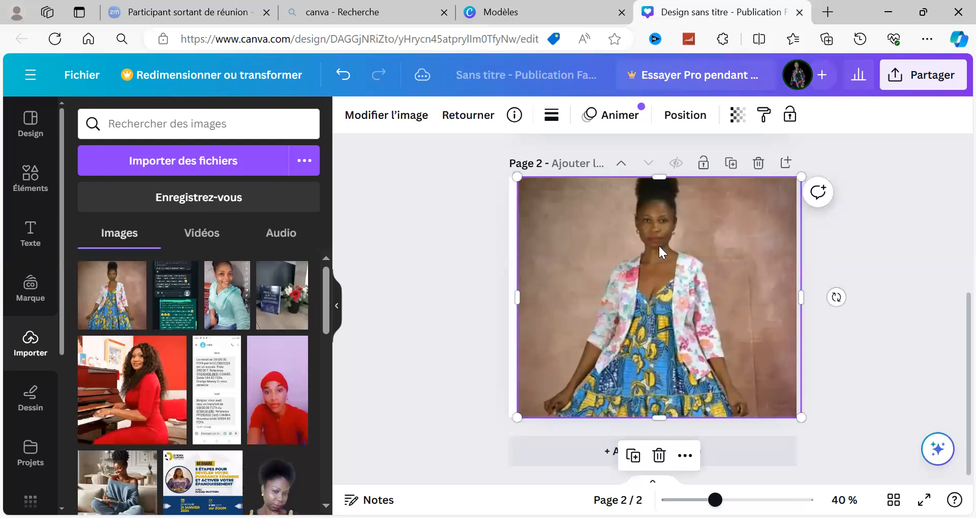
Align the dress photo with page 2's left edge, extend it to the top and past the right edge, and deselect it.
drag(662, 250, 656, 283)
drag(671, 238, 672, 239)
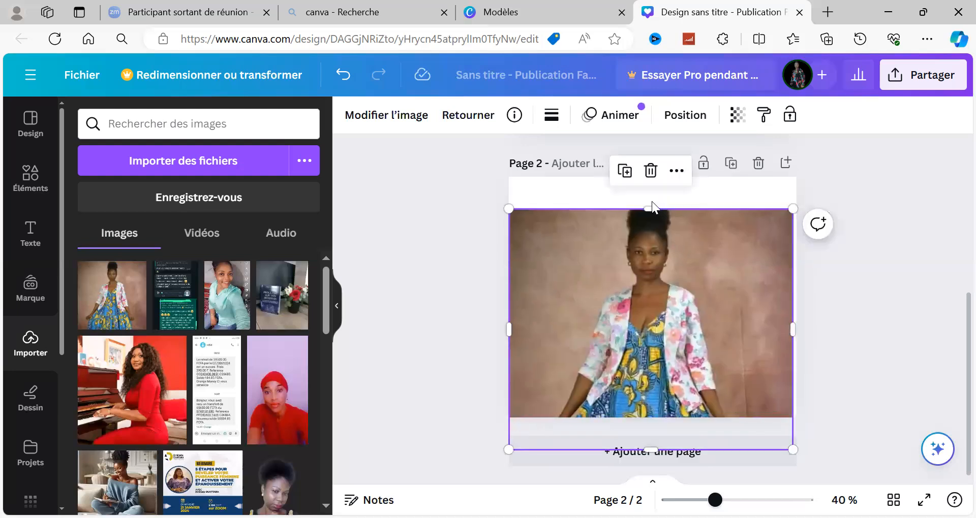
drag(647, 208, 648, 177)
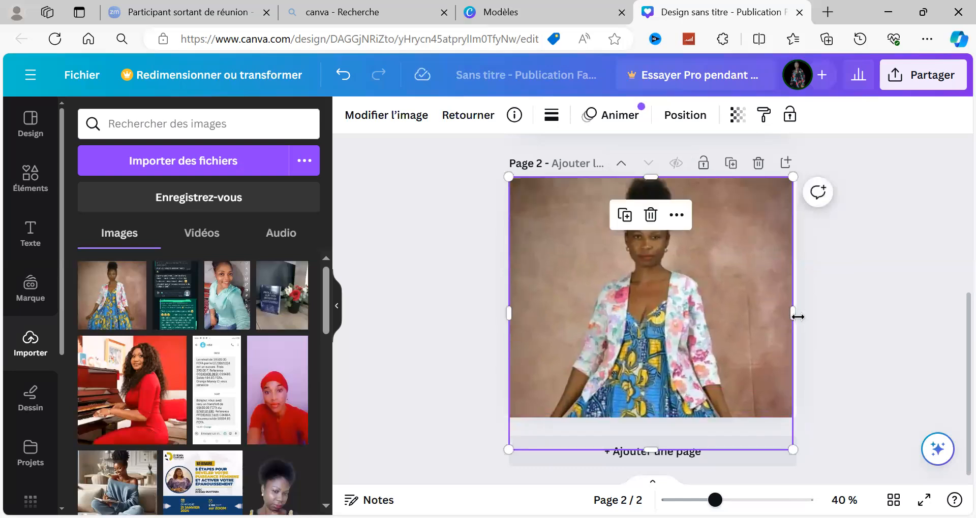
drag(801, 307, 835, 323)
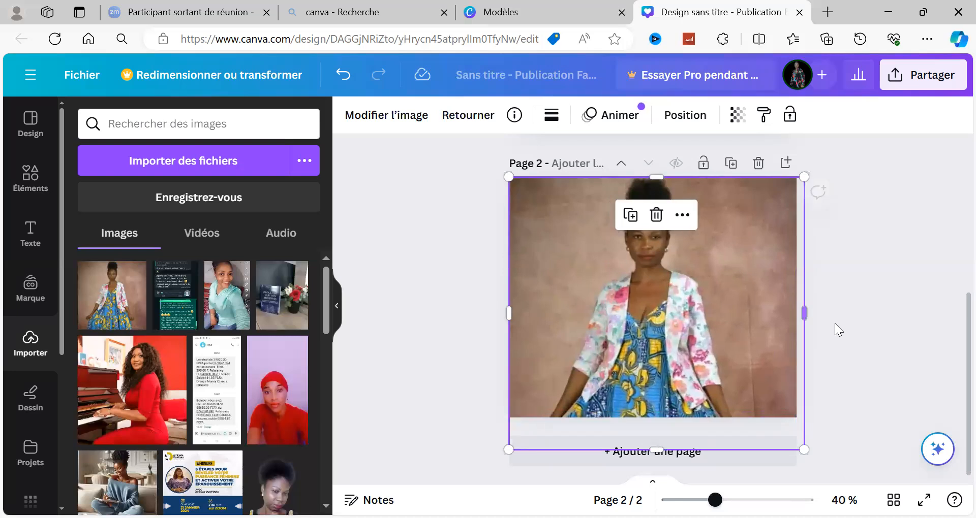
click(870, 314)
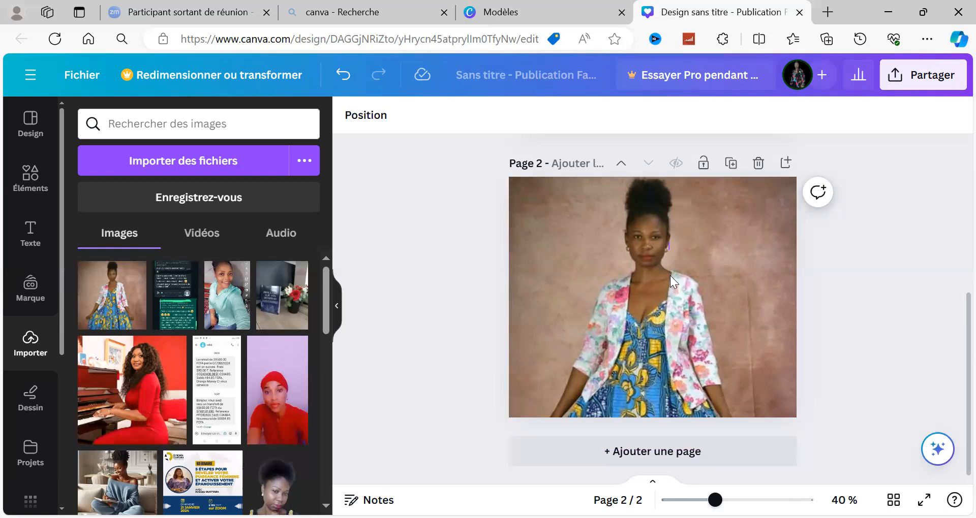
click(730, 206)
drag(752, 296, 730, 207)
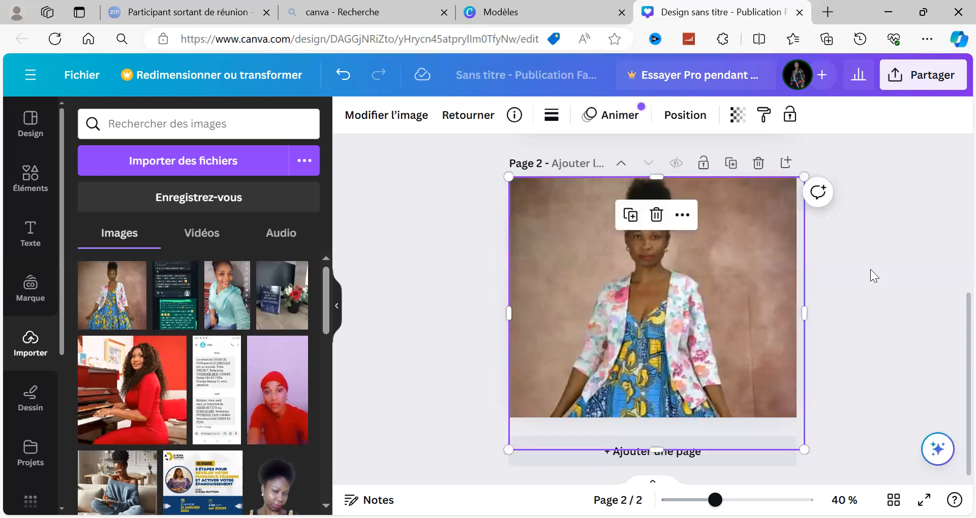
drag(609, 242, 620, 270)
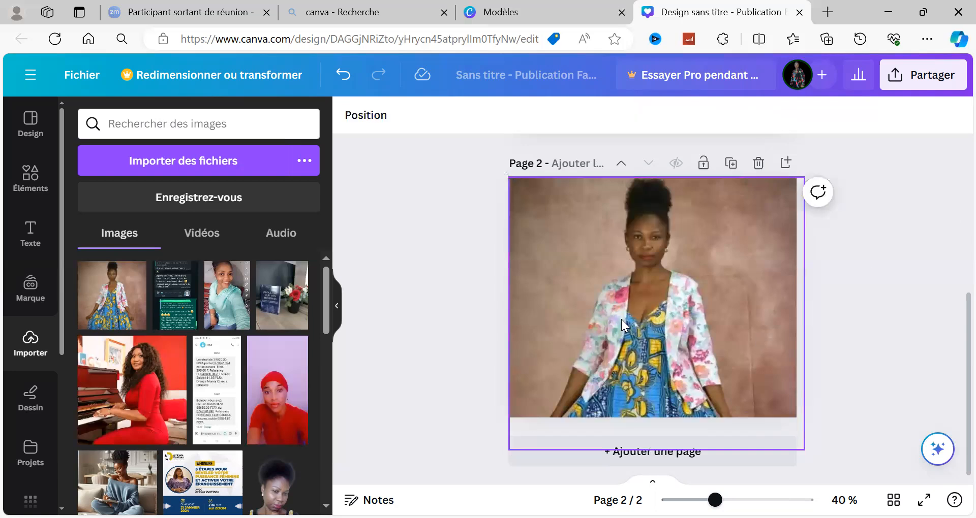
drag(667, 222, 667, 223)
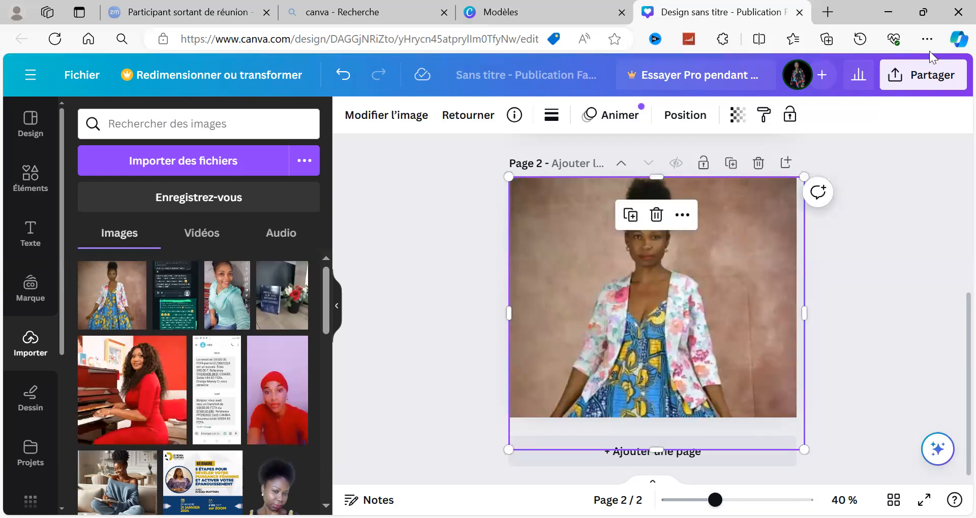
Move the dress photo down on page 2 and stretch it upward to about 966 × 1212, and deselect it.
drag(737, 246, 730, 325)
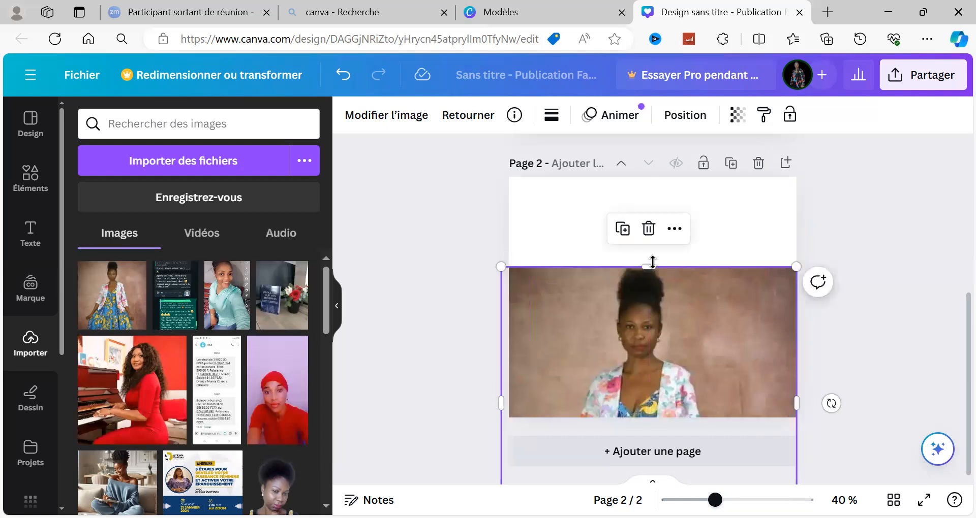
drag(653, 263, 670, 169)
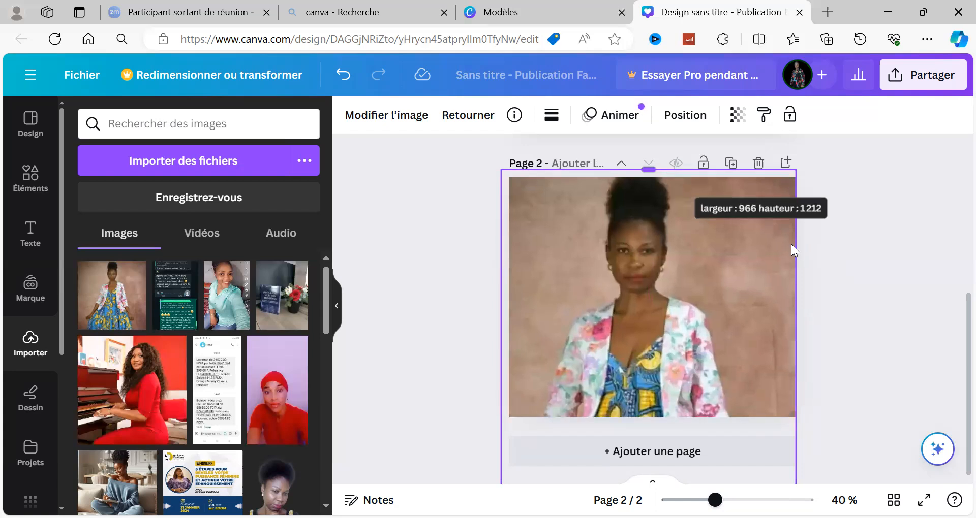
click(894, 335)
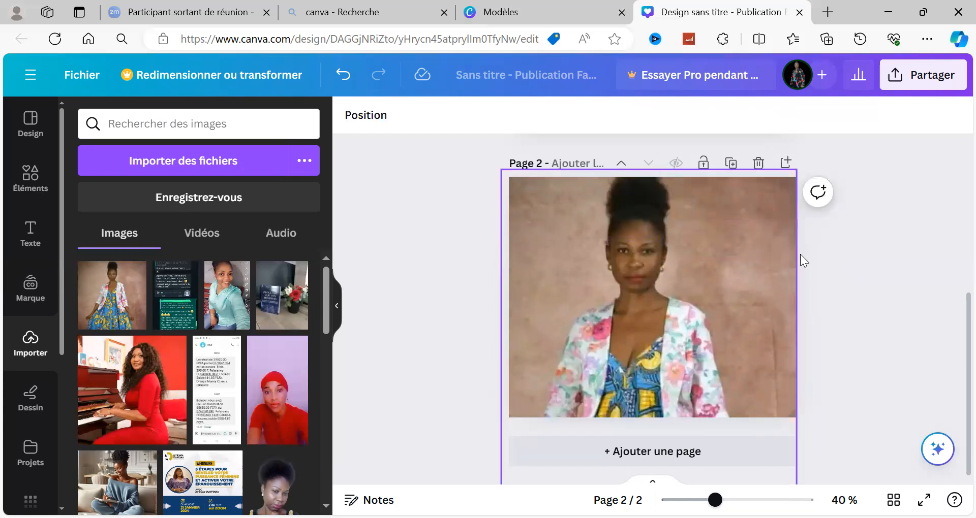
Shift the dress photo to the right, extend its left side past the page and its top to the page edge, and deselect it.
click(646, 280)
drag(750, 257, 769, 270)
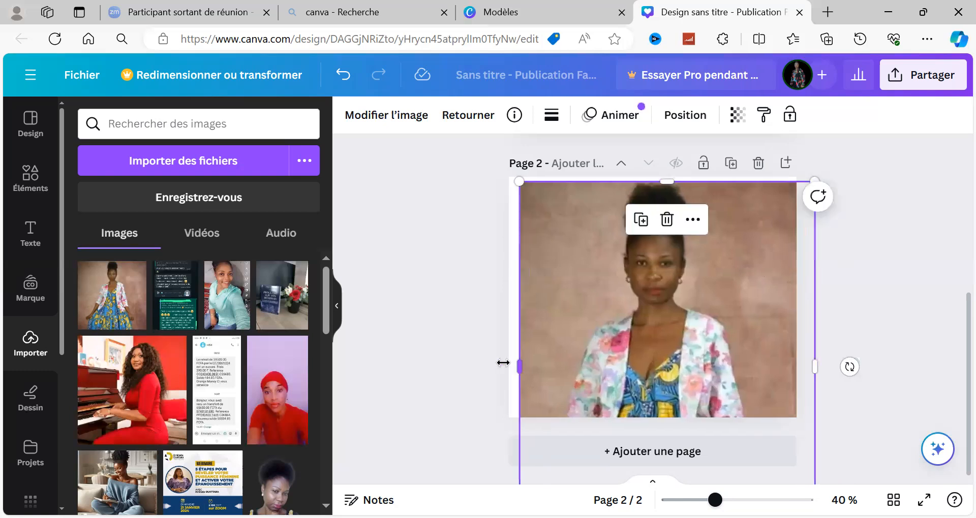
drag(503, 363, 482, 364)
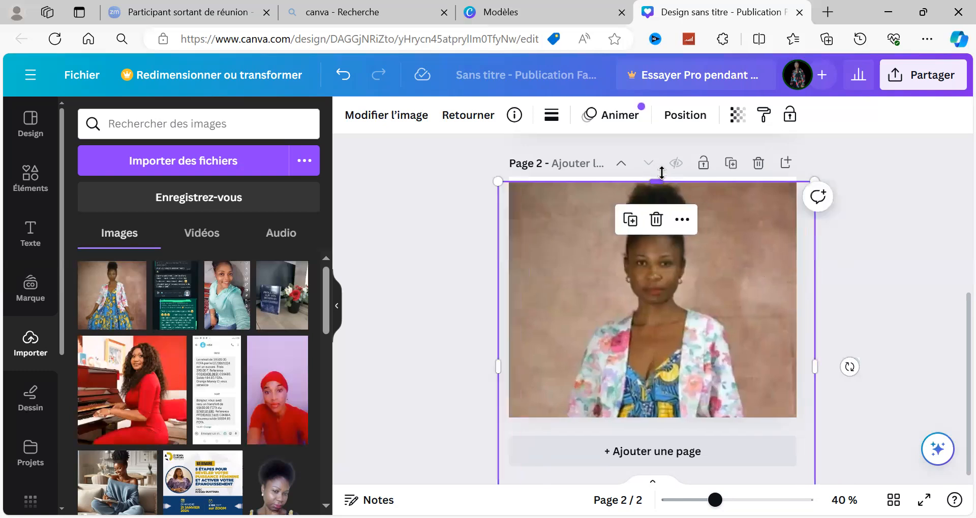
drag(661, 173, 663, 169)
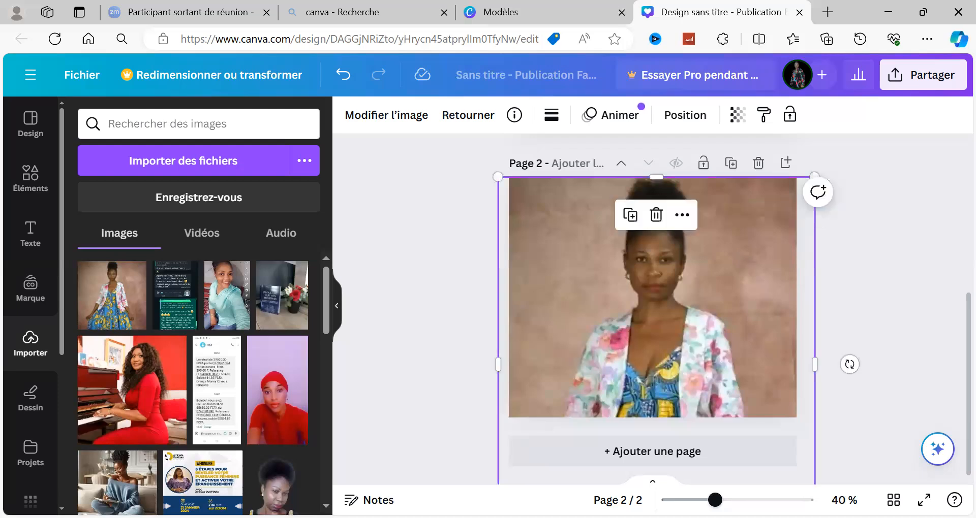
click(860, 274)
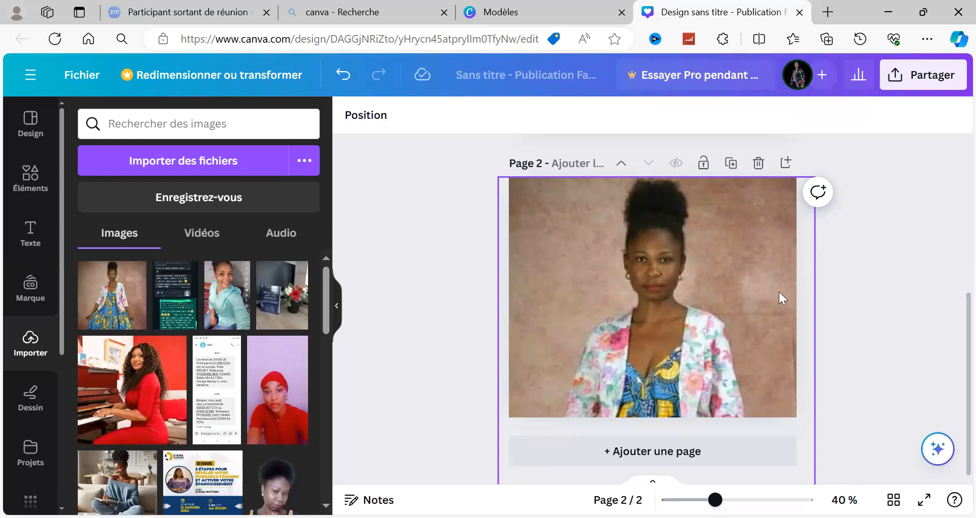
Delete page 2 with the dress photo and add a new blank page in its place.
click(757, 164)
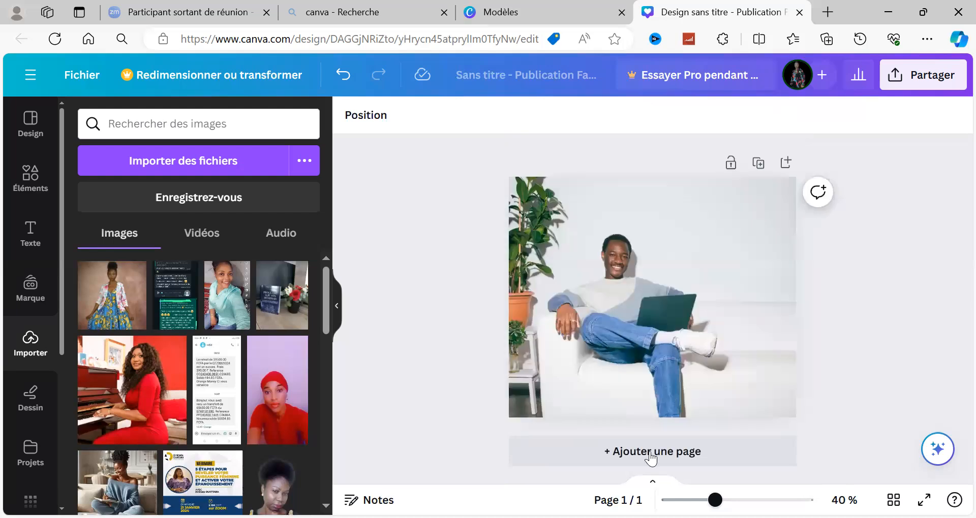
click(650, 458)
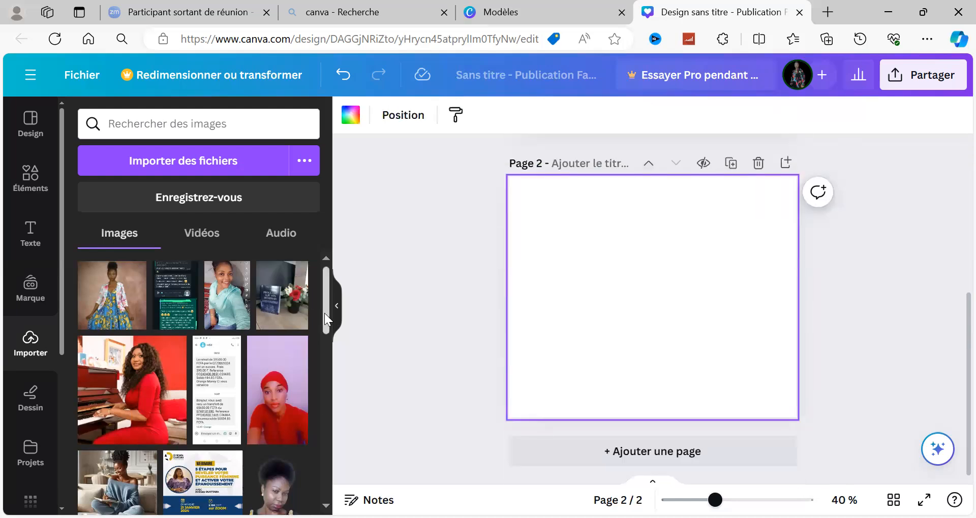
Place the imported cutout photo of the woman with folded arms on blank page 2.
drag(324, 313, 321, 336)
scroll(311, 391, down, 5)
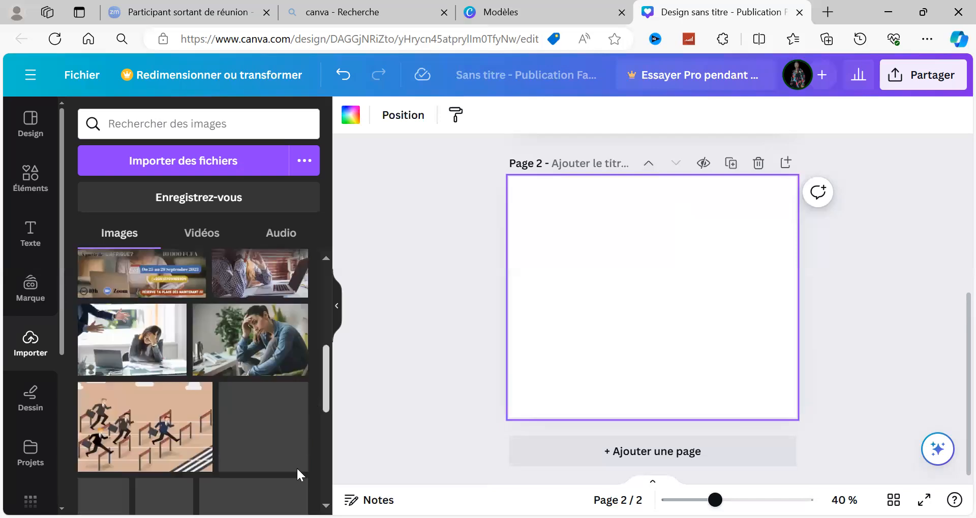
scroll(297, 469, down, 5)
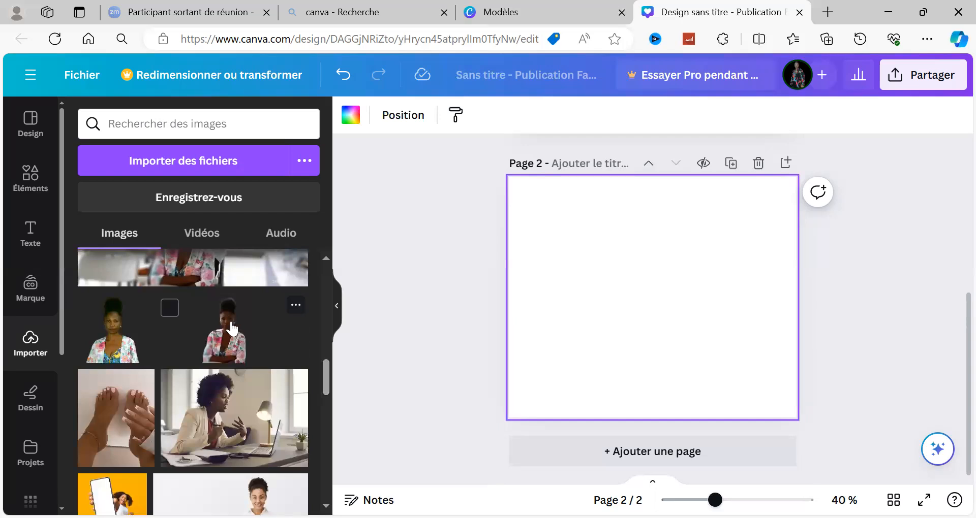
click(234, 329)
Stretch the cutout photo past all four edges of page 2, to a height of about 840.
drag(652, 256, 660, 167)
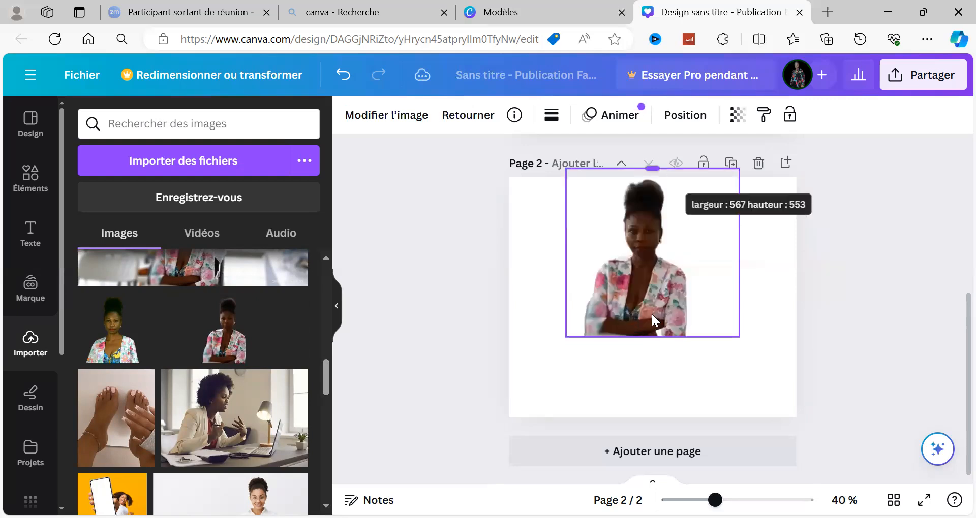
drag(648, 339, 640, 426)
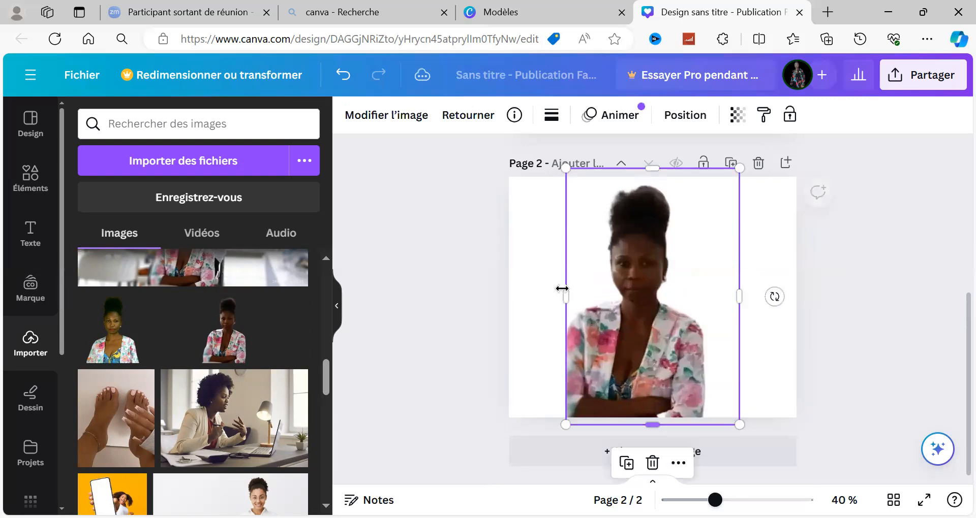
drag(520, 293, 497, 296)
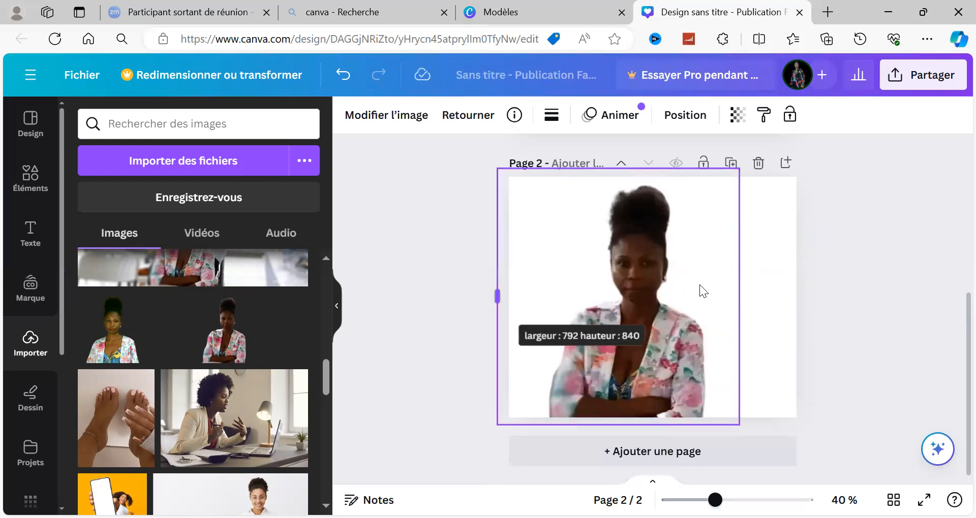
drag(744, 297, 824, 304)
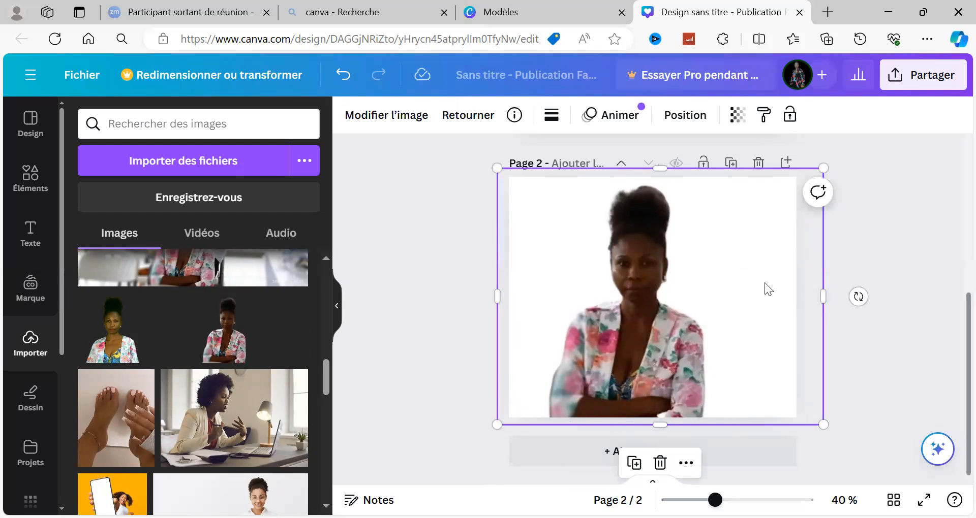
Shift the cutout photo slightly down and to the right, extend its left side past page 2's edge, and deselect it.
drag(604, 275, 620, 283)
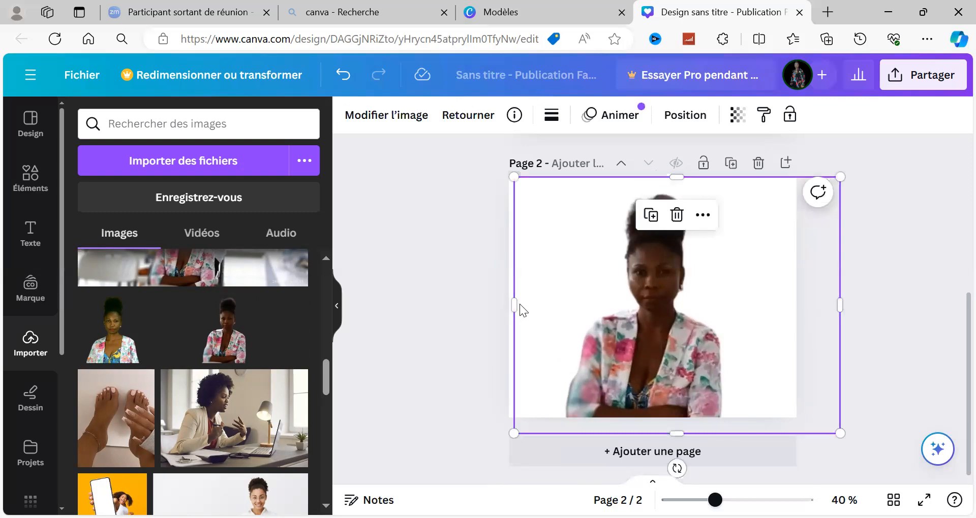
drag(514, 305, 488, 293)
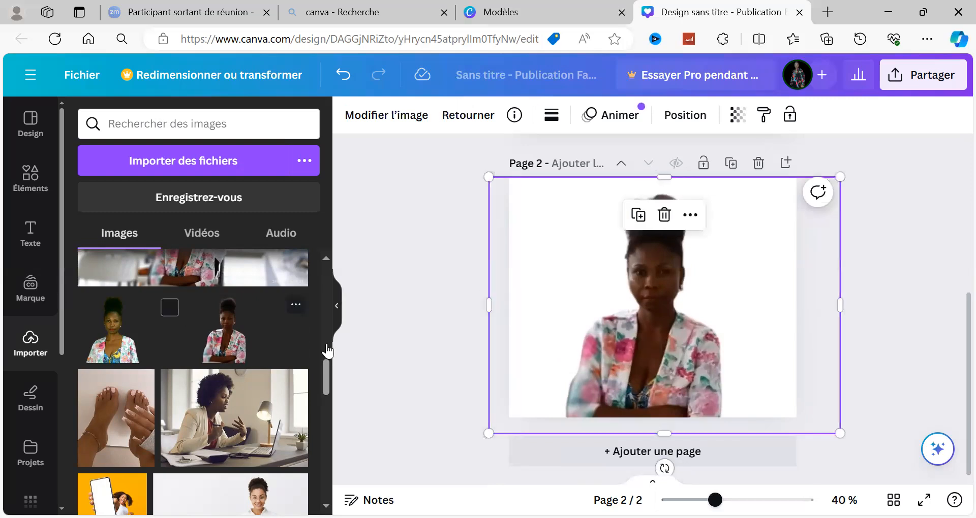
drag(326, 382, 323, 355)
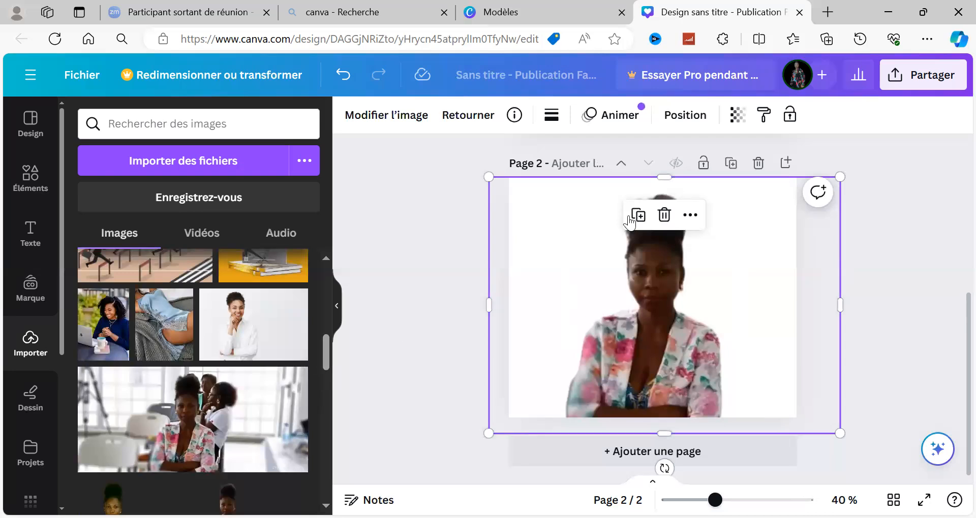
click(662, 178)
drag(326, 346, 325, 365)
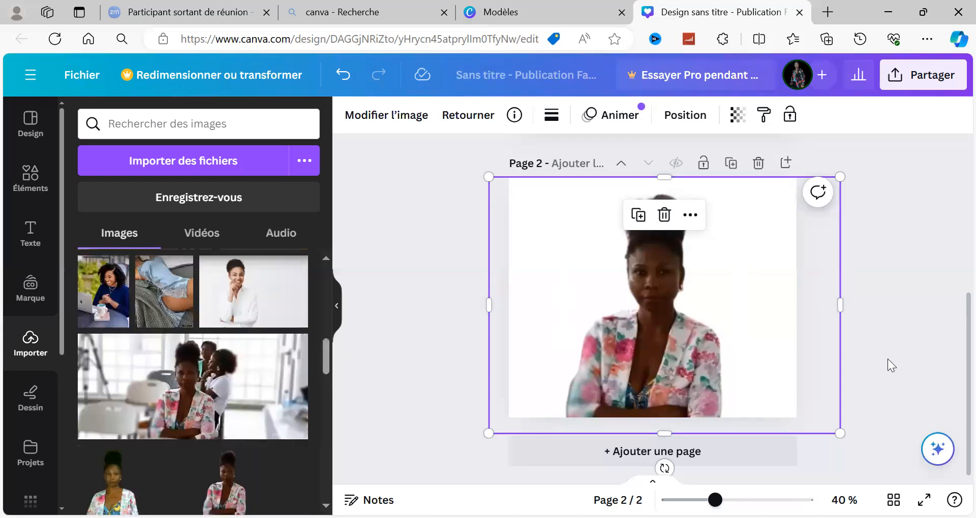
click(887, 359)
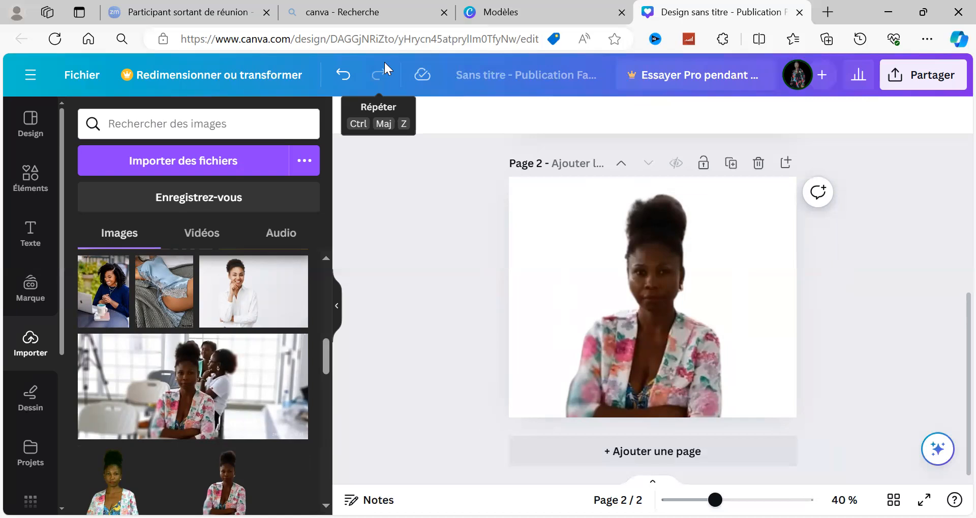
click(379, 75)
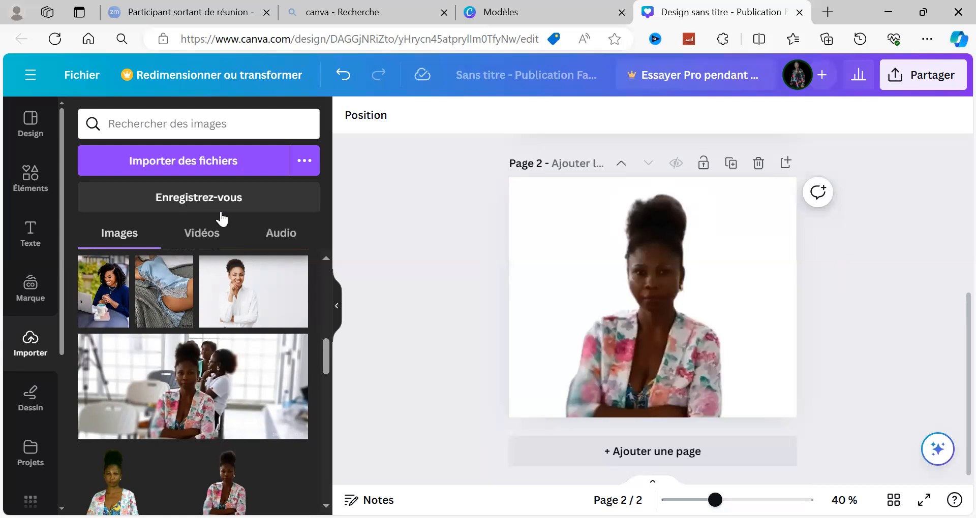
Delete page 2 with the cutout photo and duplicate page 1 with the man on the sofa as the new page 2.
click(577, 288)
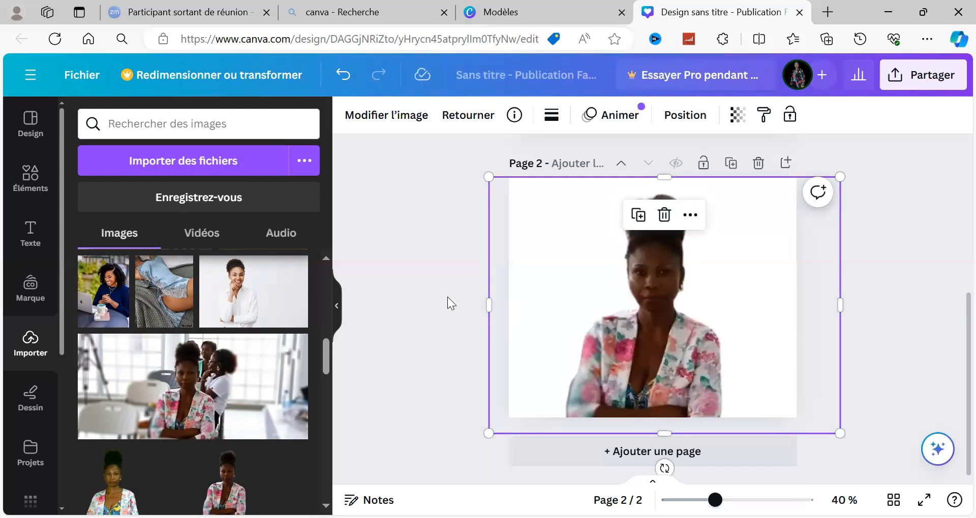
click(758, 168)
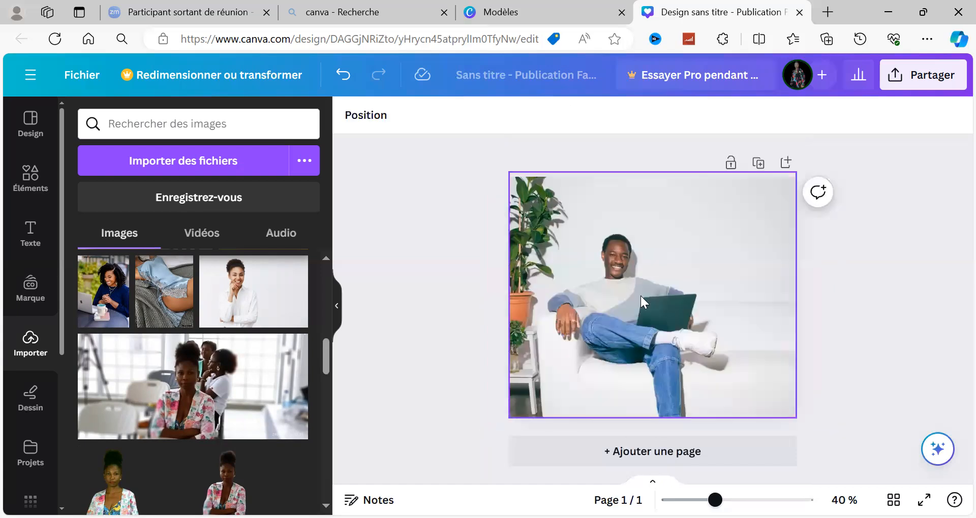
click(757, 163)
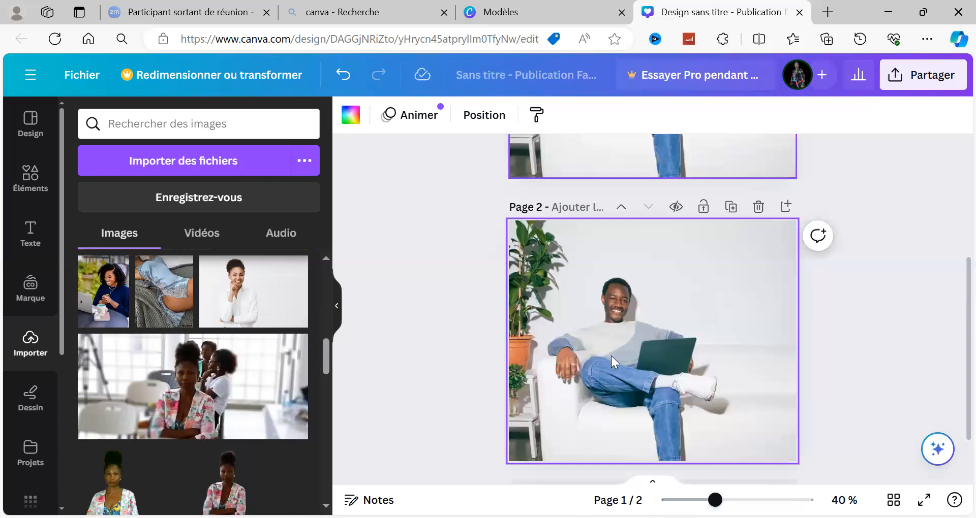
scroll(634, 293, down, 2)
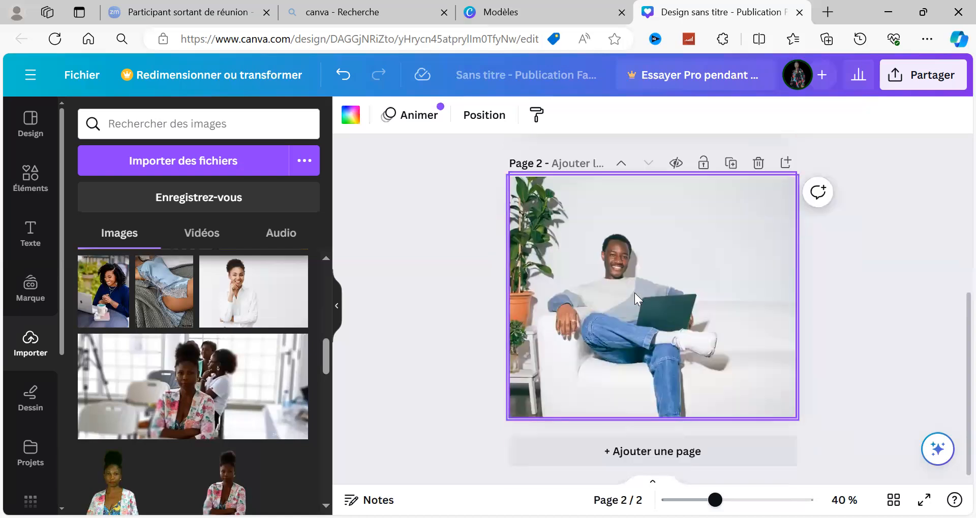
click(592, 284)
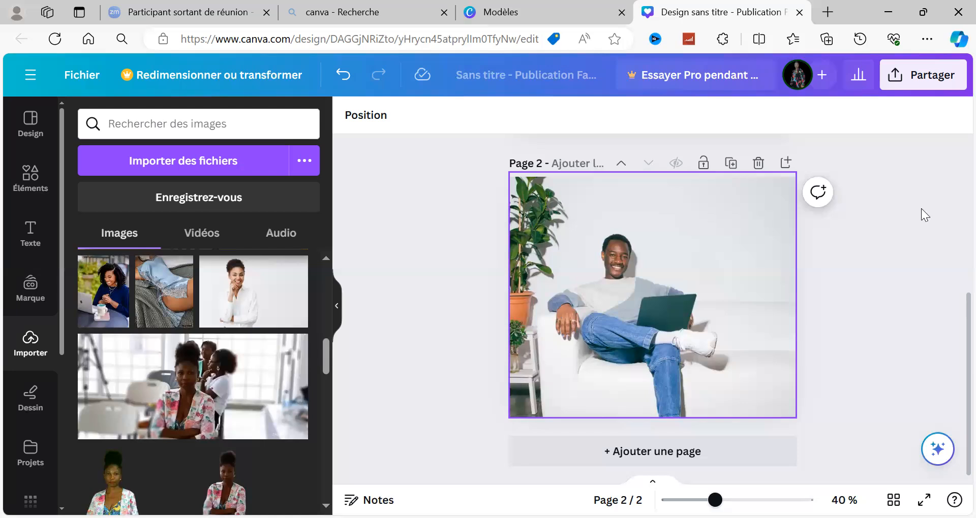
Add a Sous-titre text box to page 2 and delete it again after browsing the font combinations.
click(32, 236)
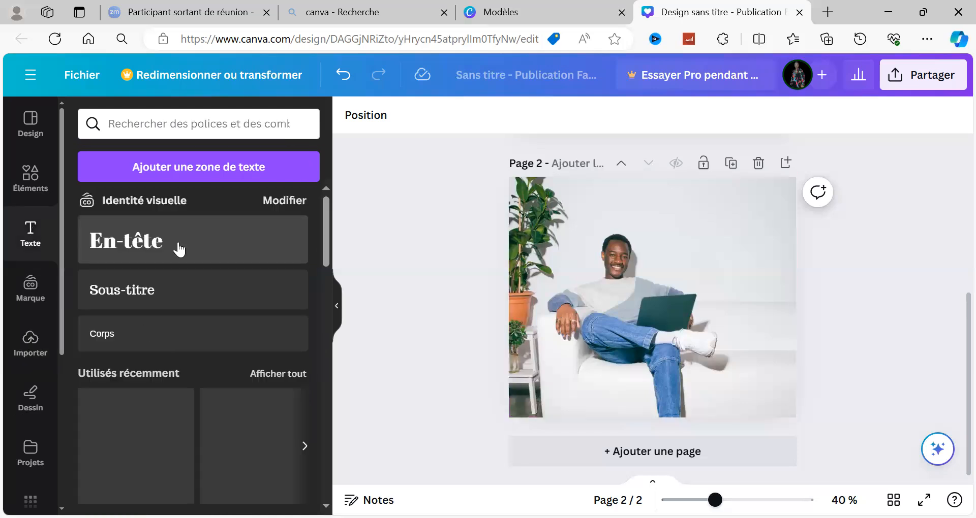
click(173, 302)
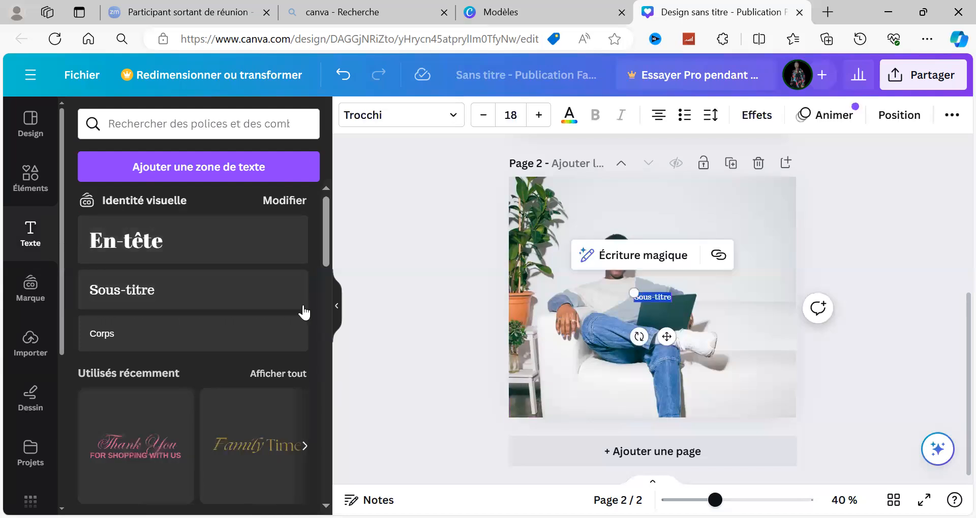
scroll(325, 273, down, 1)
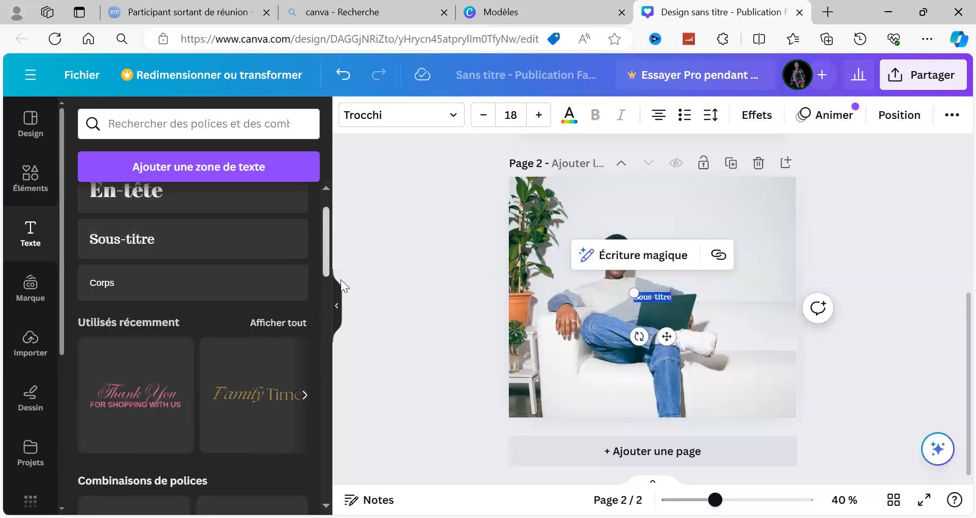
drag(341, 279, 350, 303)
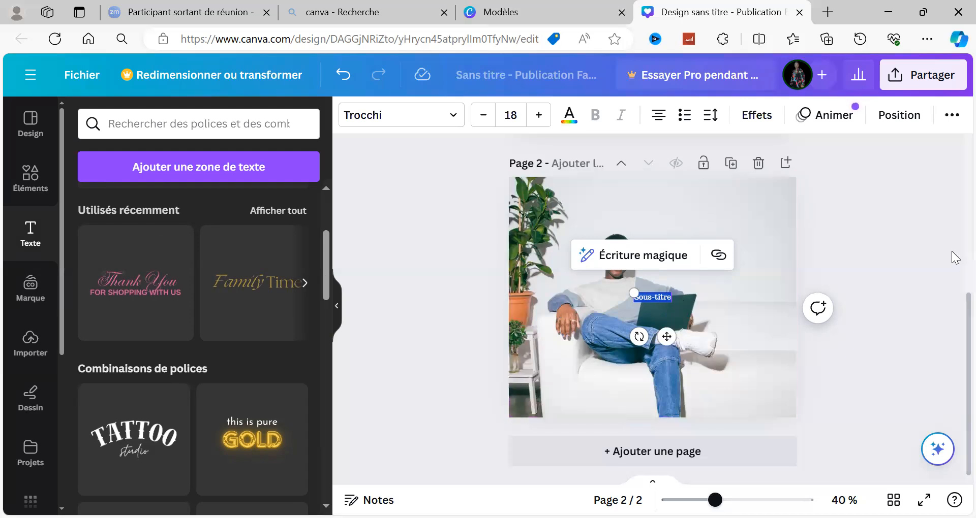
click(887, 256)
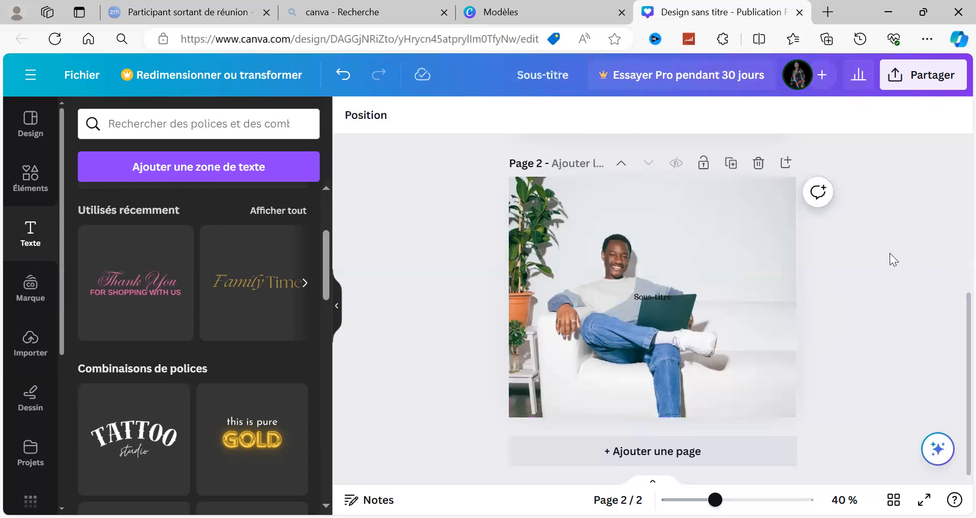
click(645, 299)
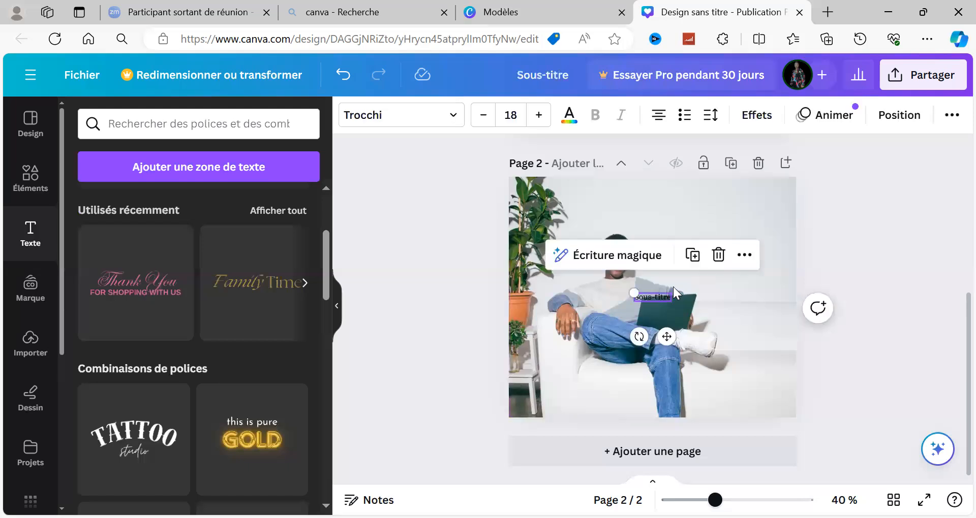
click(718, 255)
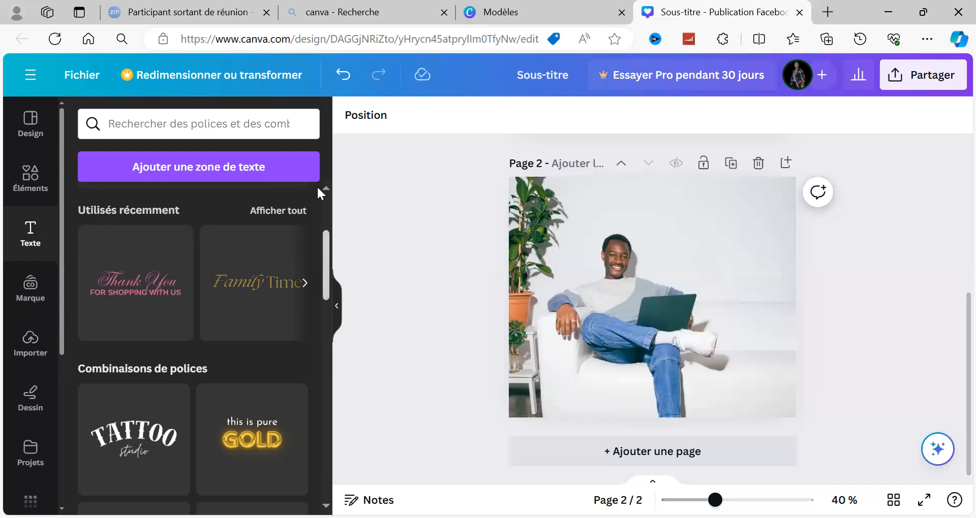
Add a new Sous-titre text box over the photo on page 2 and keep it selected.
scroll(319, 194, up, 3)
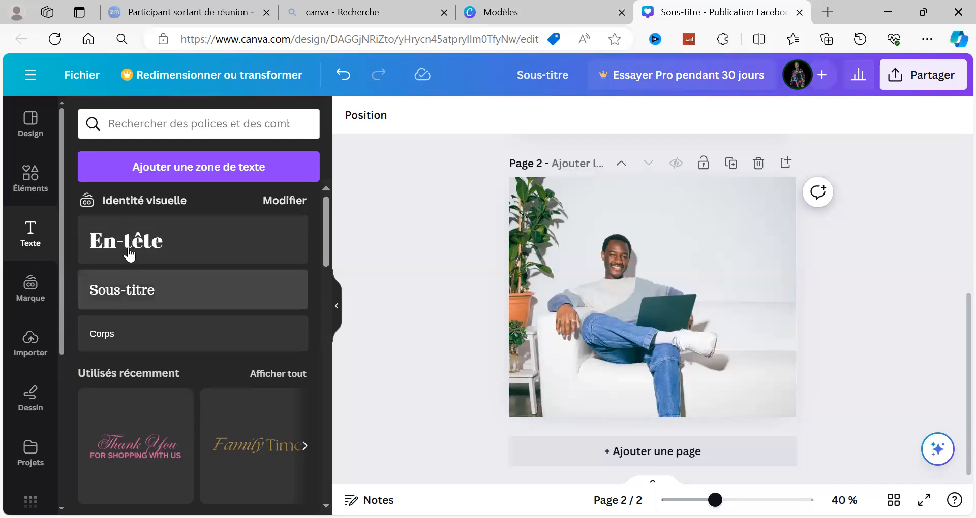
click(114, 299)
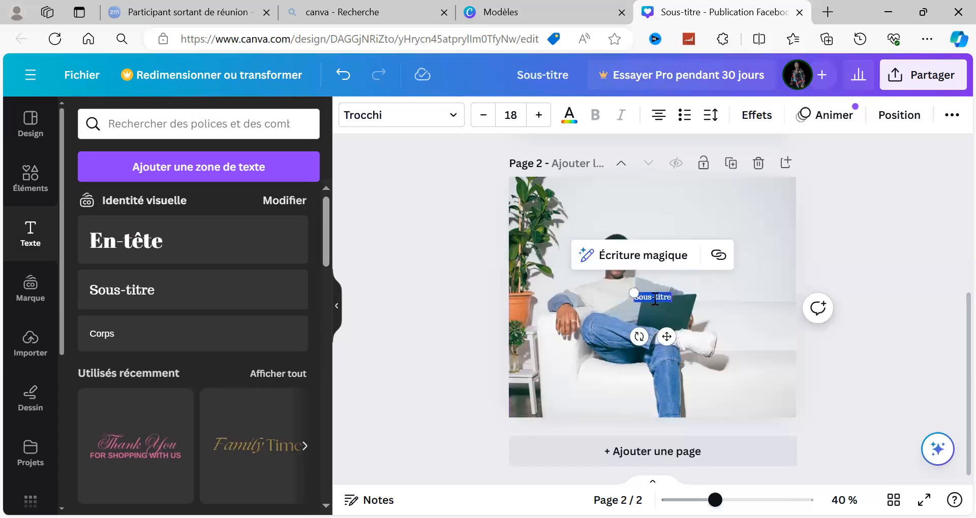
click(655, 300)
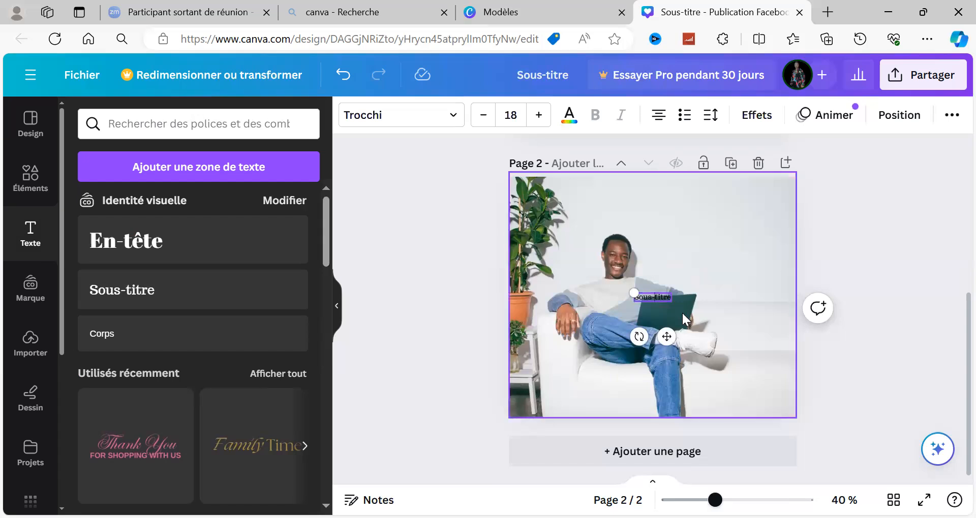
click(673, 311)
click(661, 298)
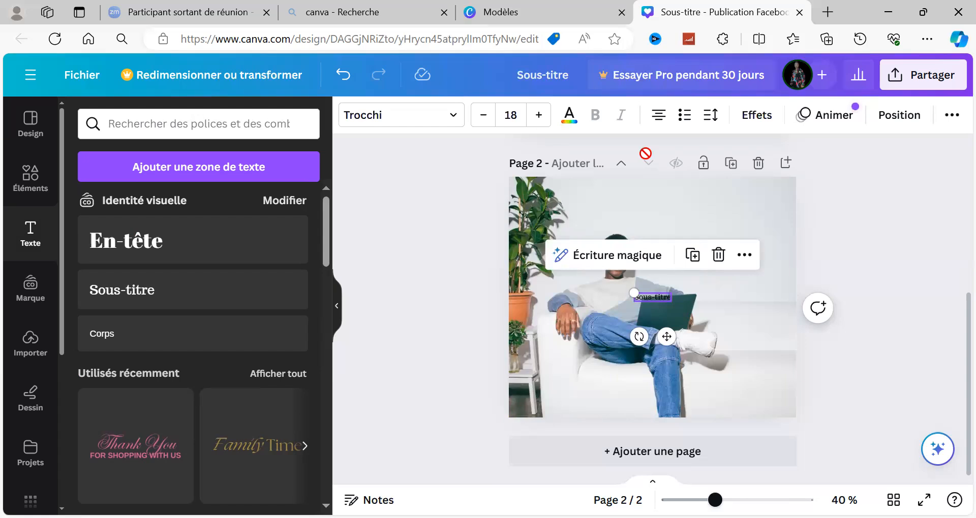
Delete the sofa photo behind the subtitle on page 2 and undo that deletion.
click(738, 313)
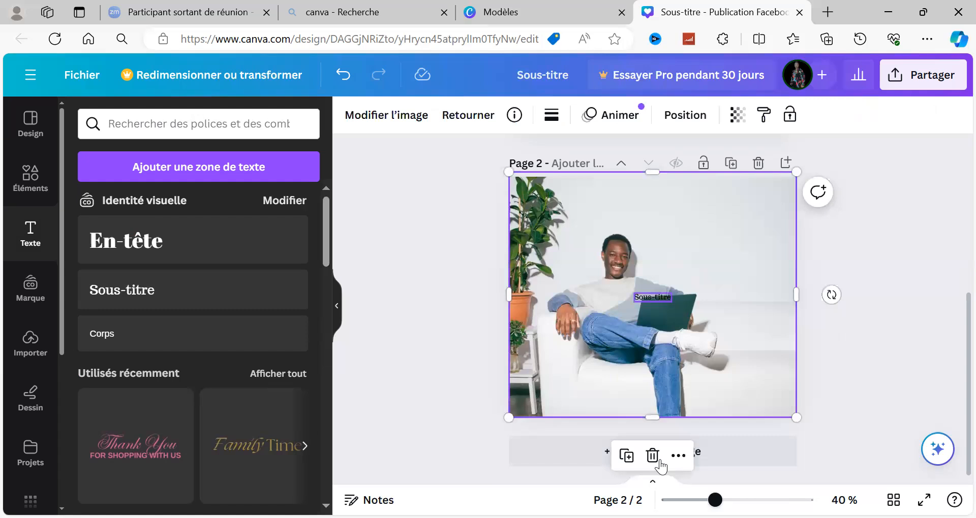
click(652, 456)
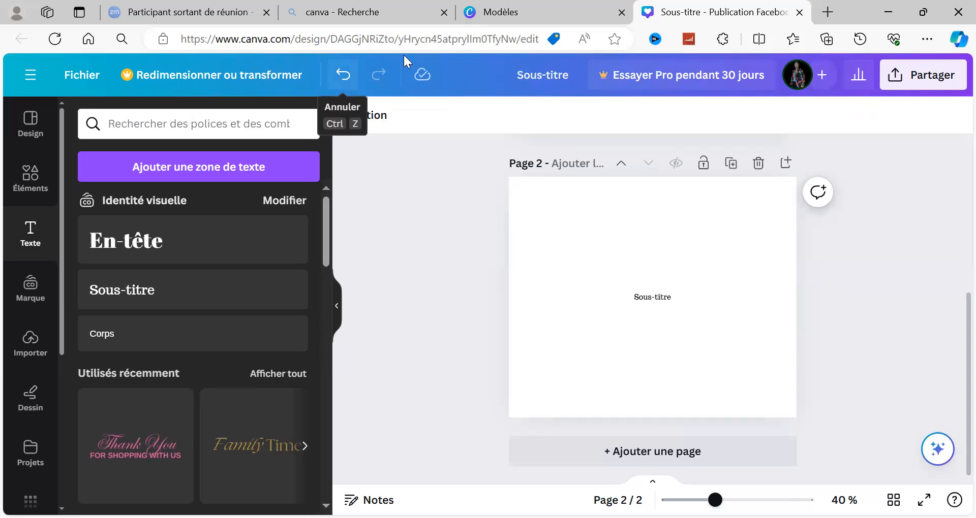
key(ctrl+z)
Remove the Sous-titre text from page 2 and add an En-tête heading over the sofa photo in its place.
click(648, 296)
click(715, 256)
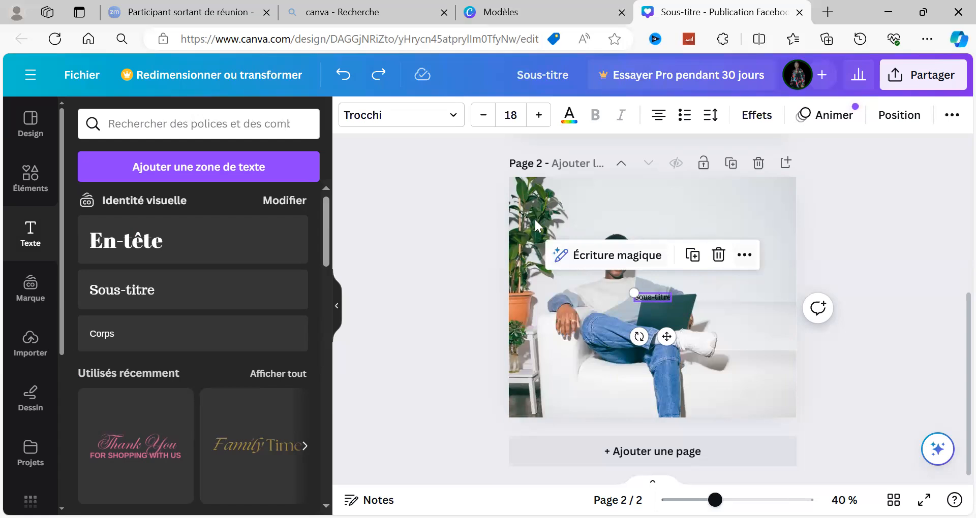
click(163, 232)
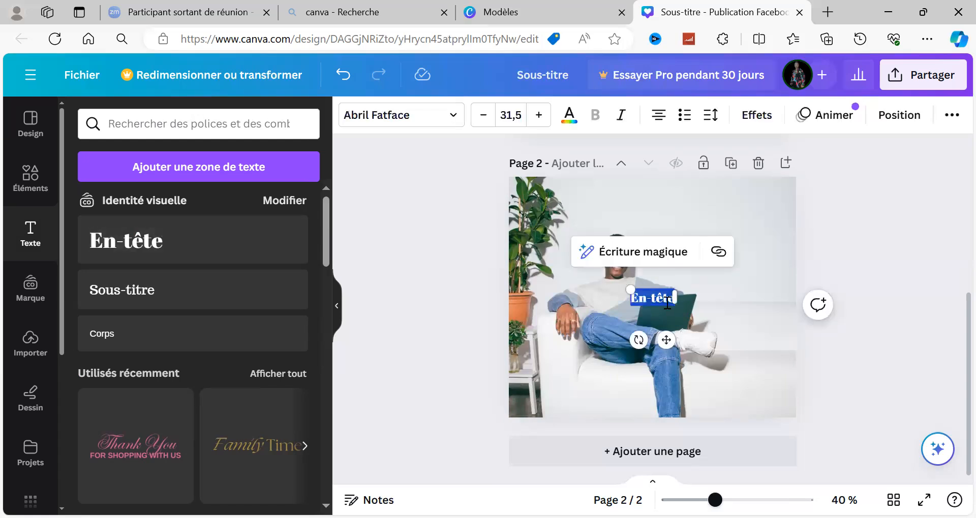
Replace the heading's placeholder text with "La vie est belle alors profitons".
key(BackSpace)
text(a)
key(BackSpace)
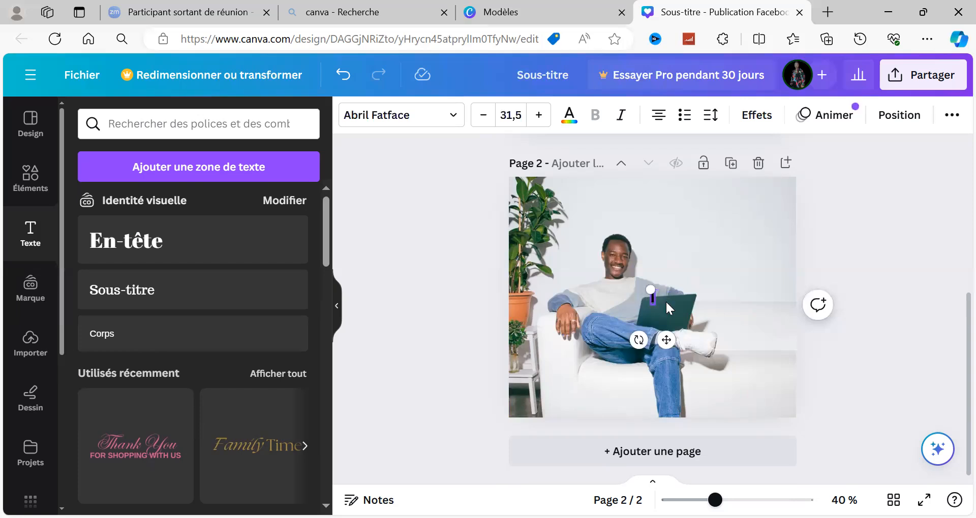
text(LA)
key(BackSpace)
text(a vier)
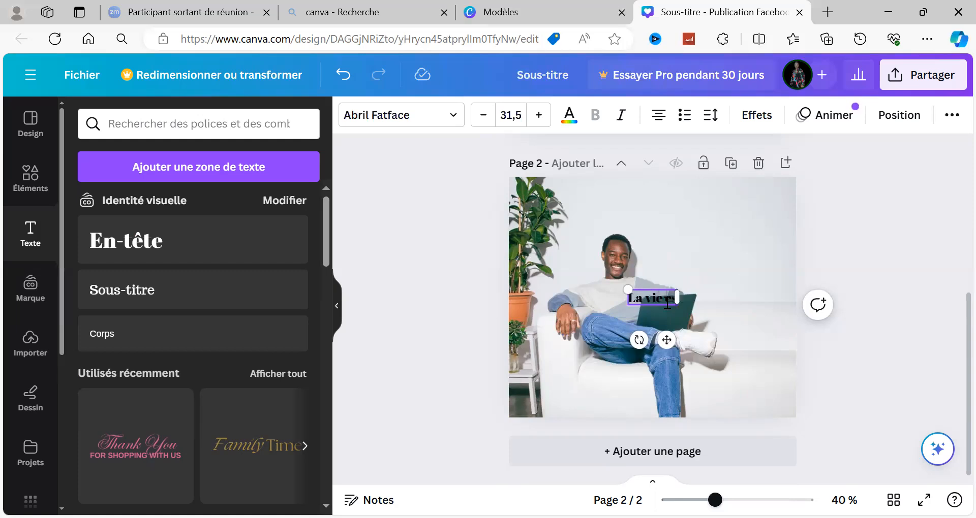
text(st l)
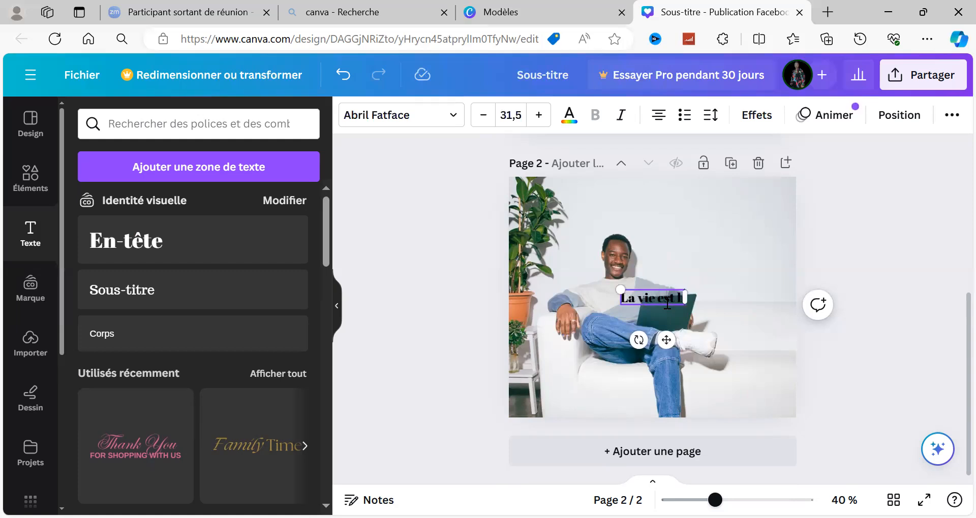
text(elle)
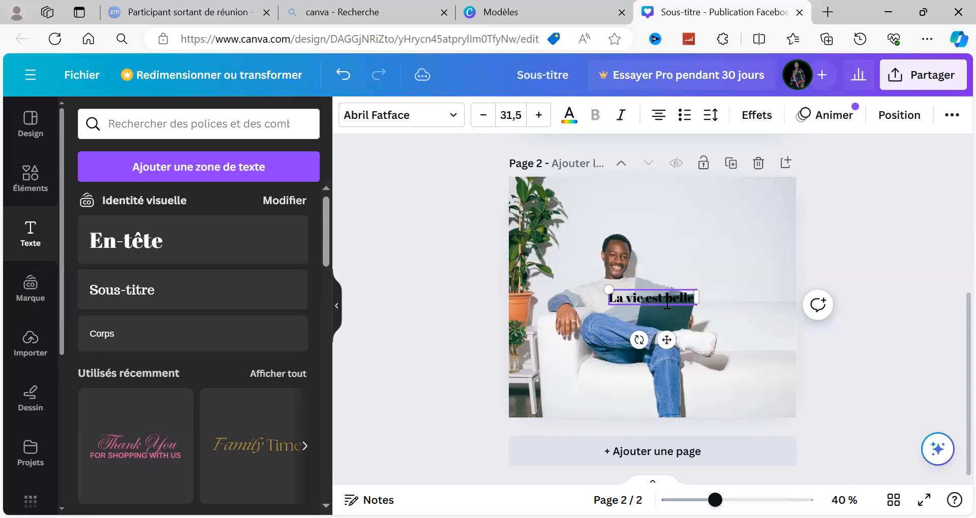
text( alos)
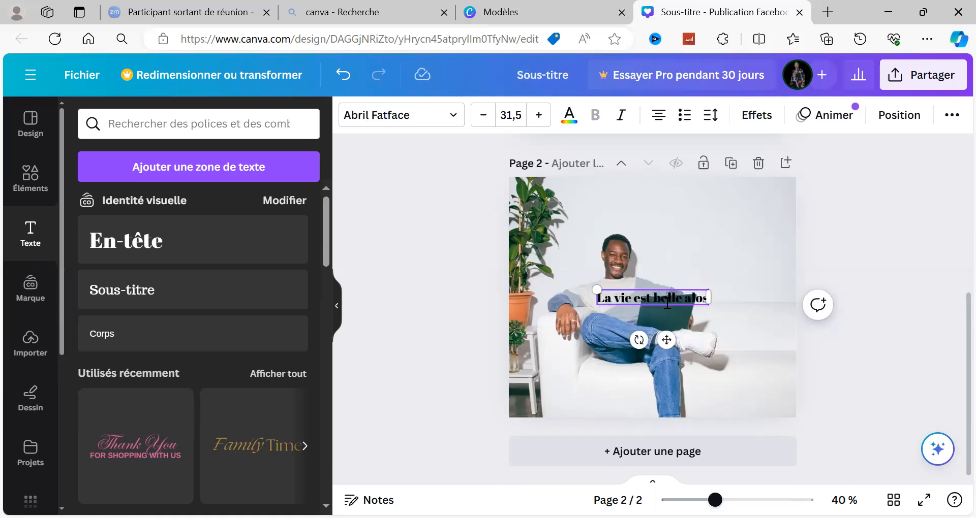
key(BackSpace)
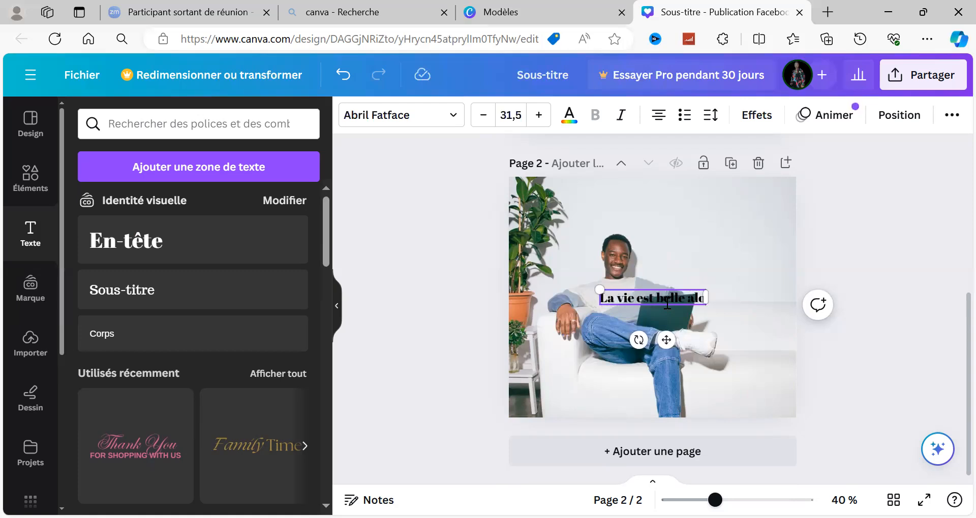
text(rs)
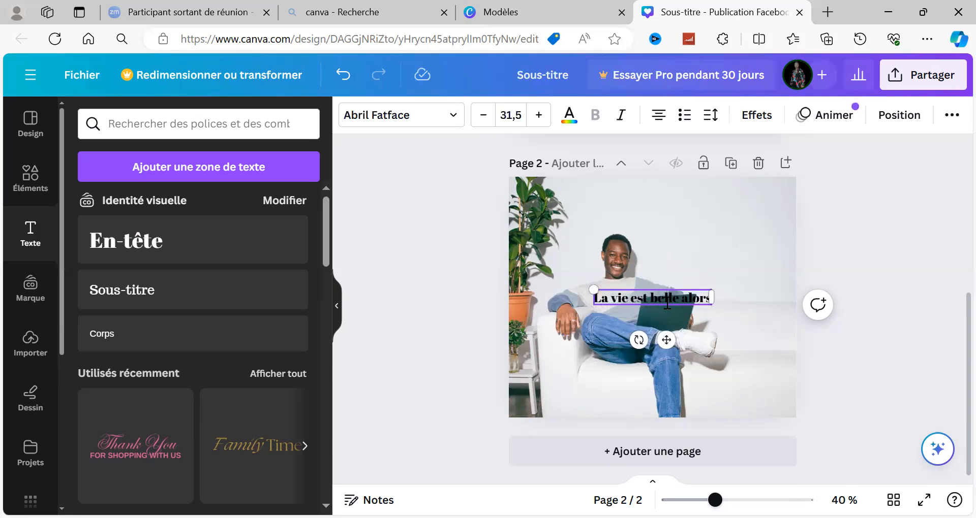
text( pro)
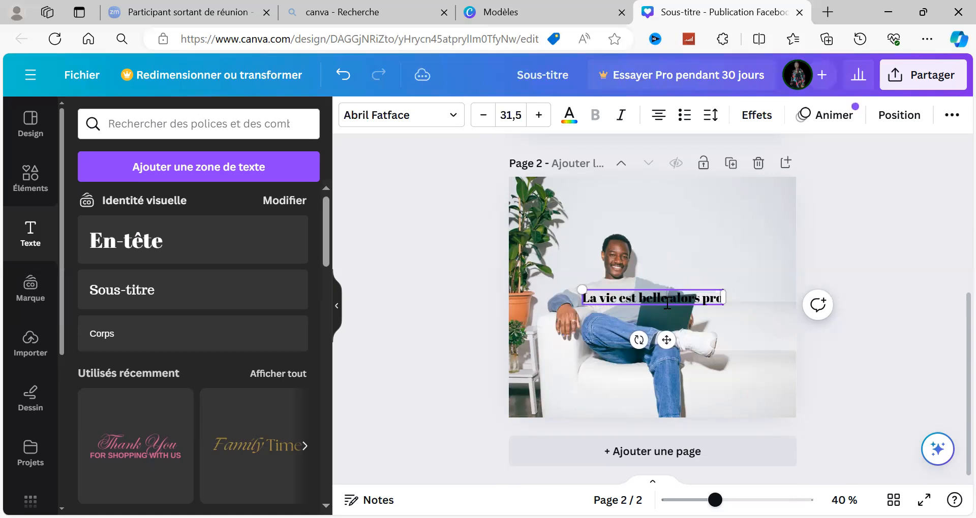
text(fite)
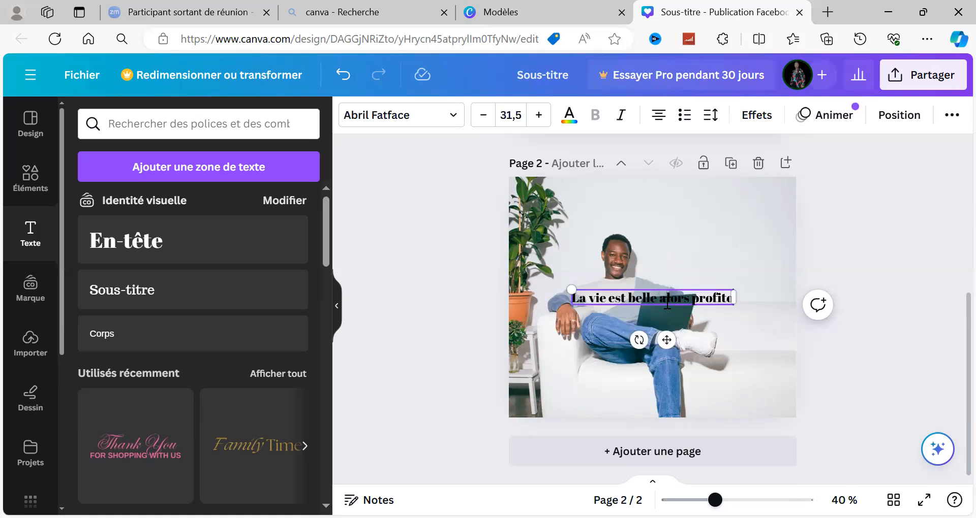
text(ns)
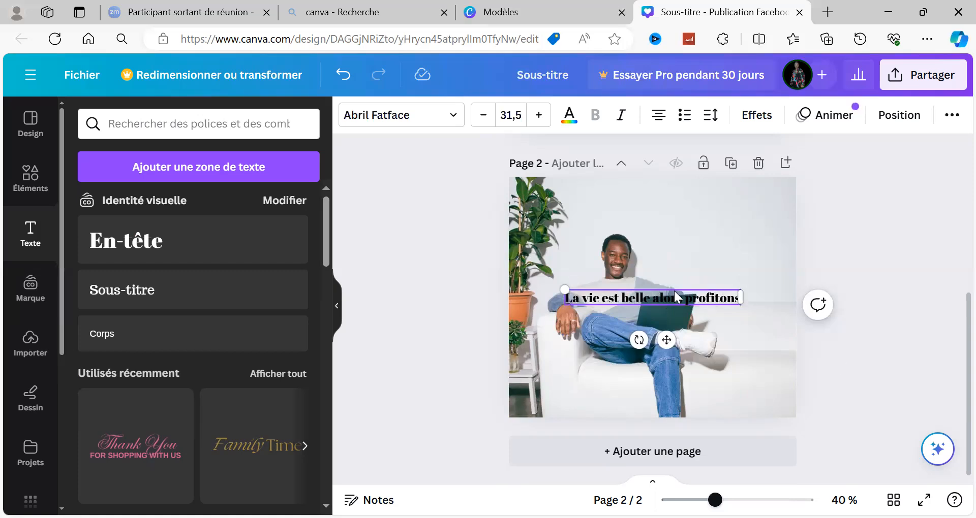
Extend the end of the heading with "-en" so it reads "La vie est belle alors profitons-en".
click(620, 302)
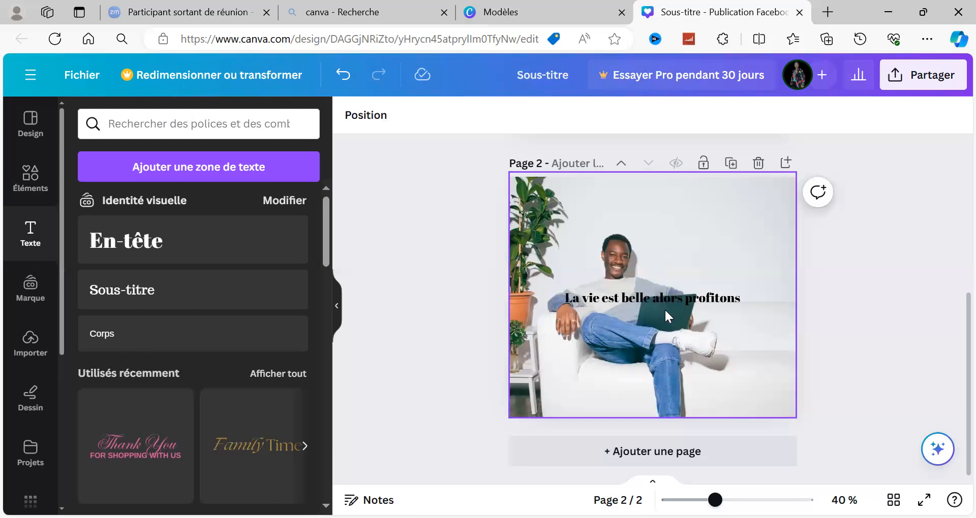
click(738, 301)
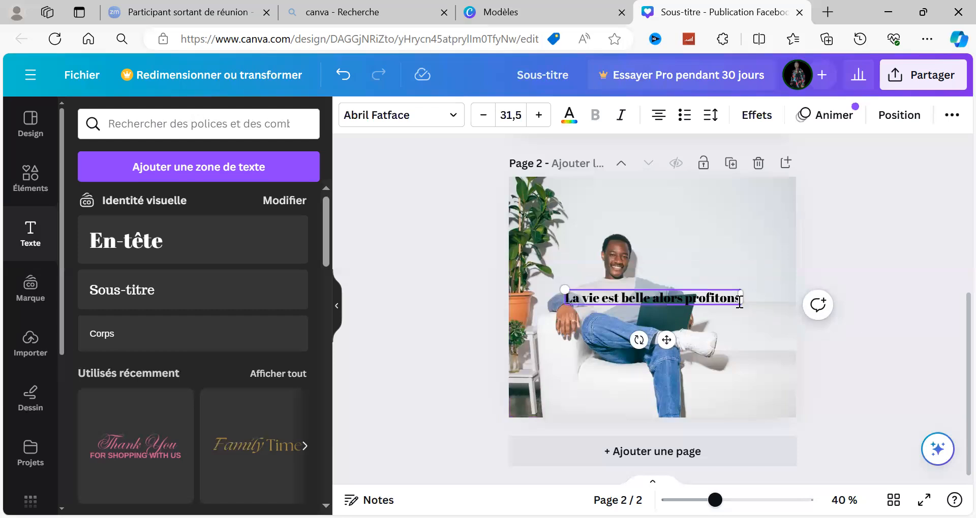
double_click(738, 301)
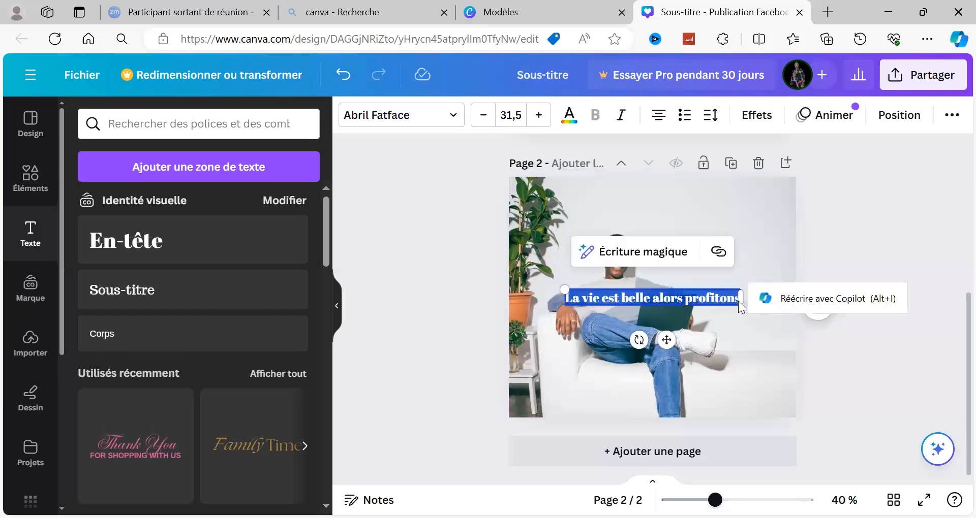
click(736, 319)
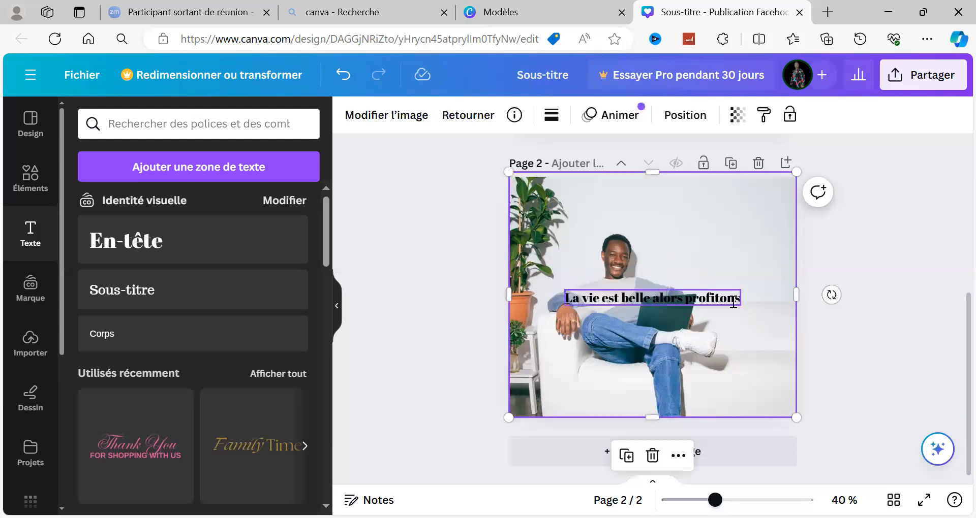
click(743, 296)
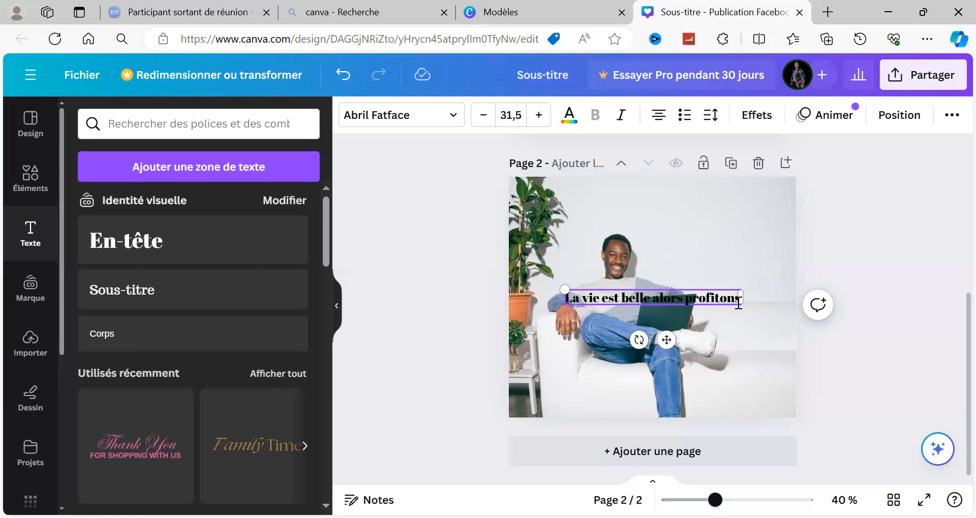
text(e)
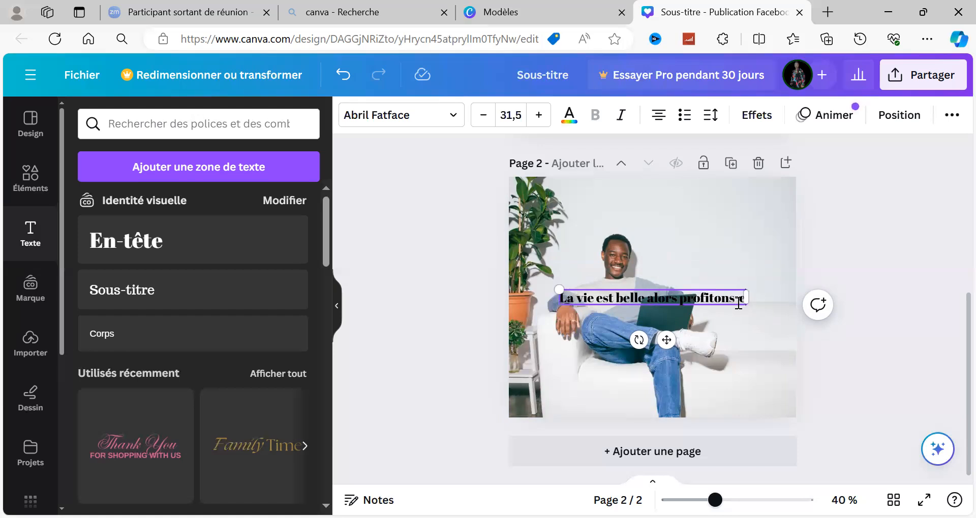
text(n)
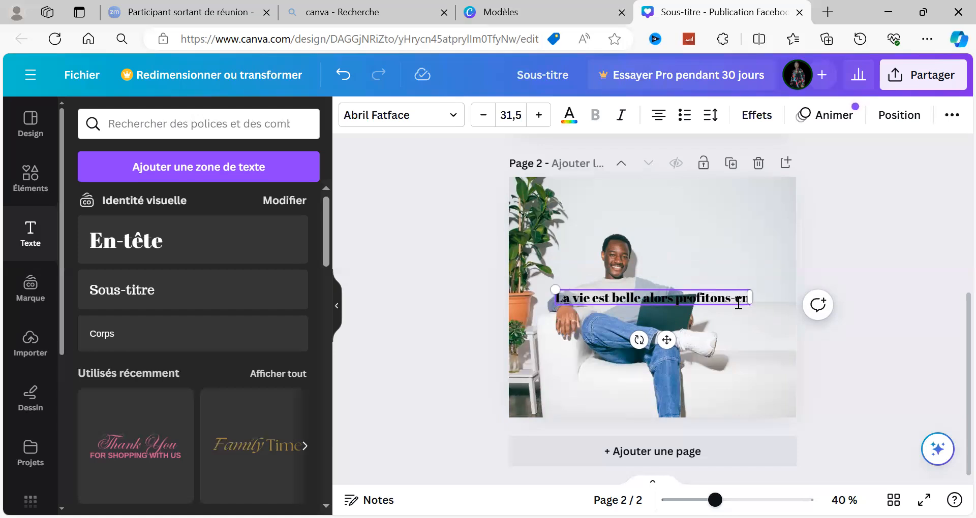
text(.)
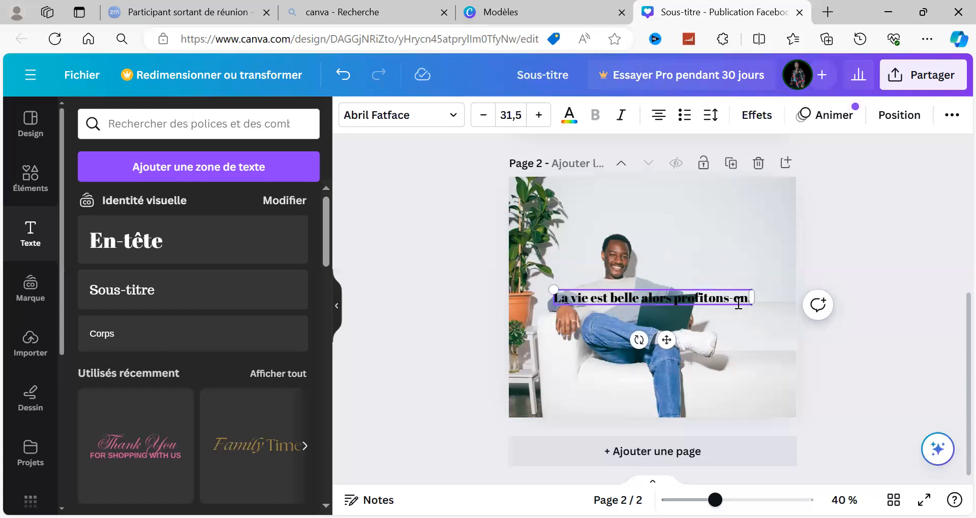
text(/)
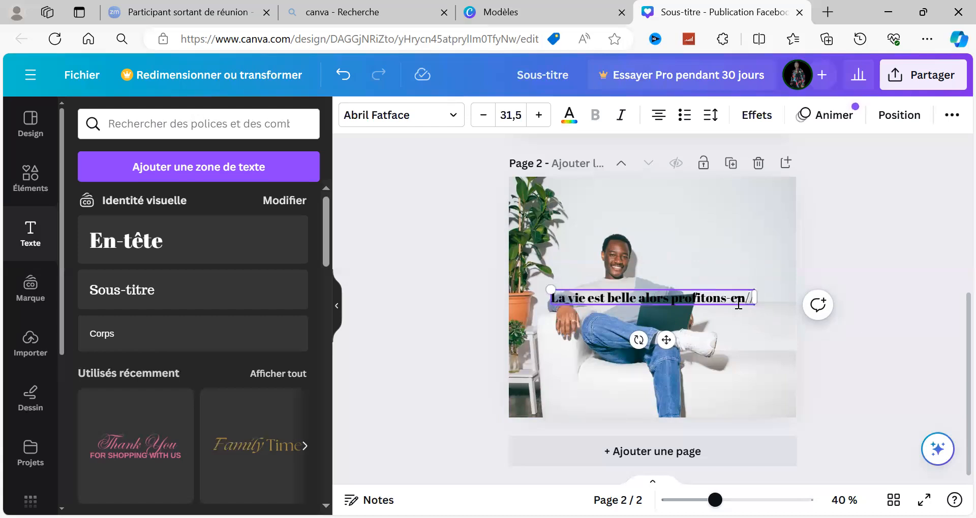
Try periods, slashes and a § sign as ending punctuation after "profitons-en" and erase them again.
key(BackSpace)
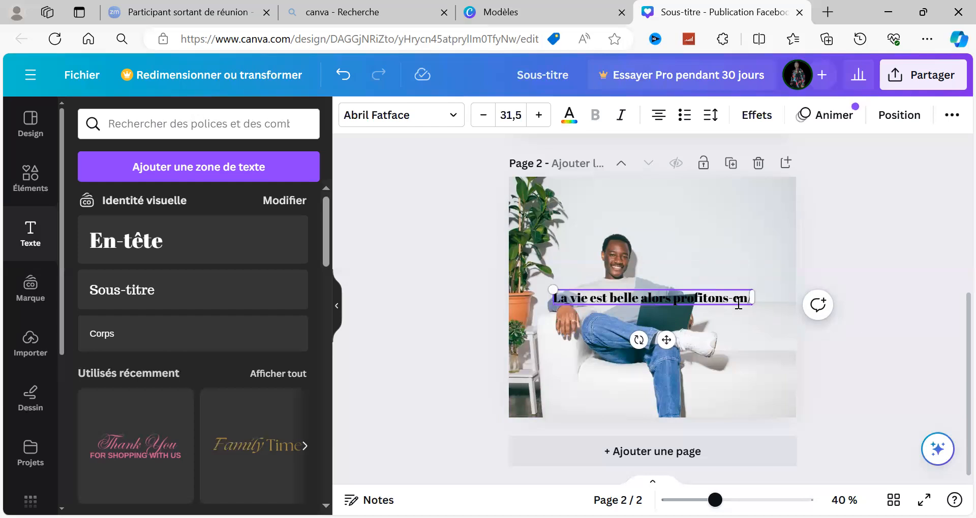
text(/§)
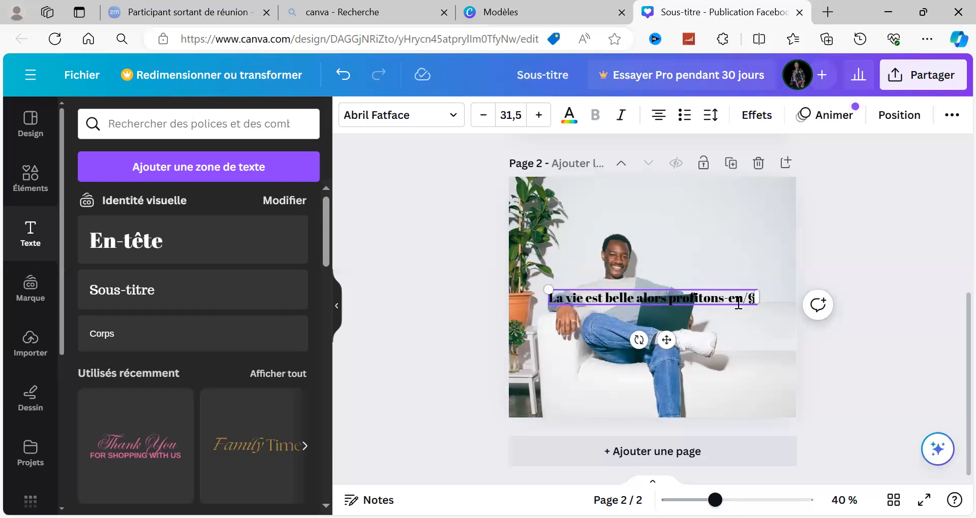
key(BackSpace)
key(BackSpace)
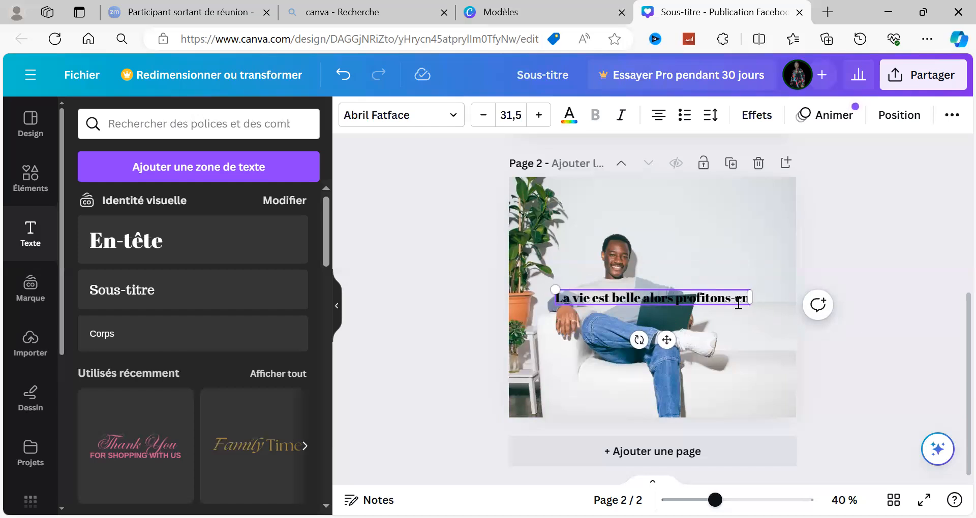
text(..)
key(BackSpace)
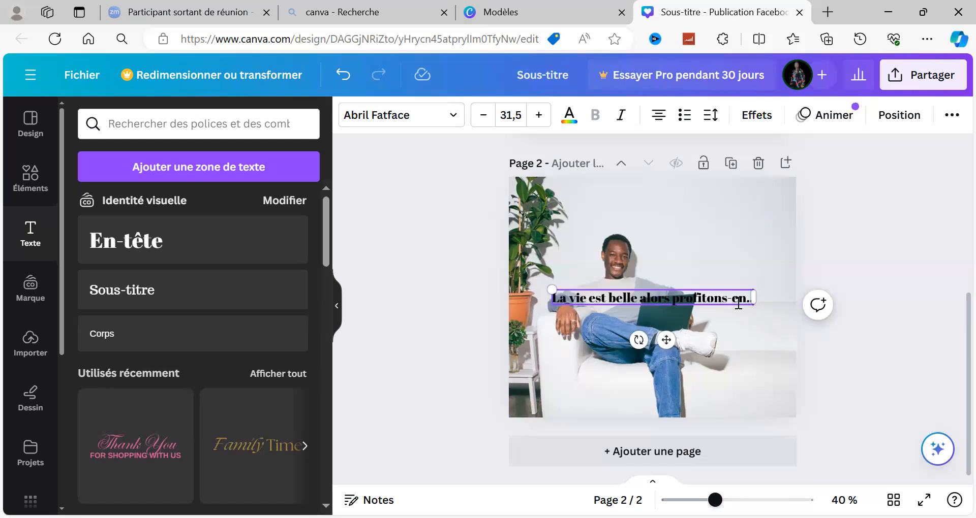
key(BackSpace)
text(/)
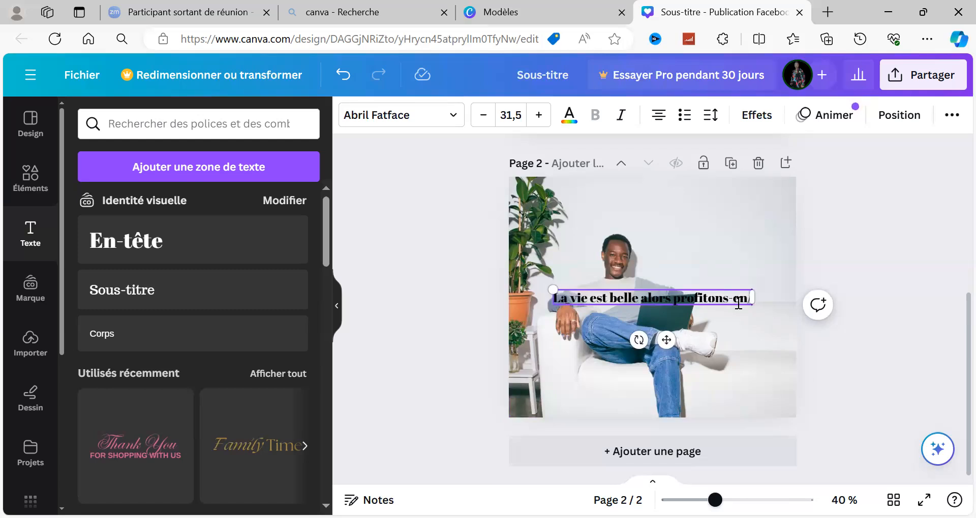
text(//)
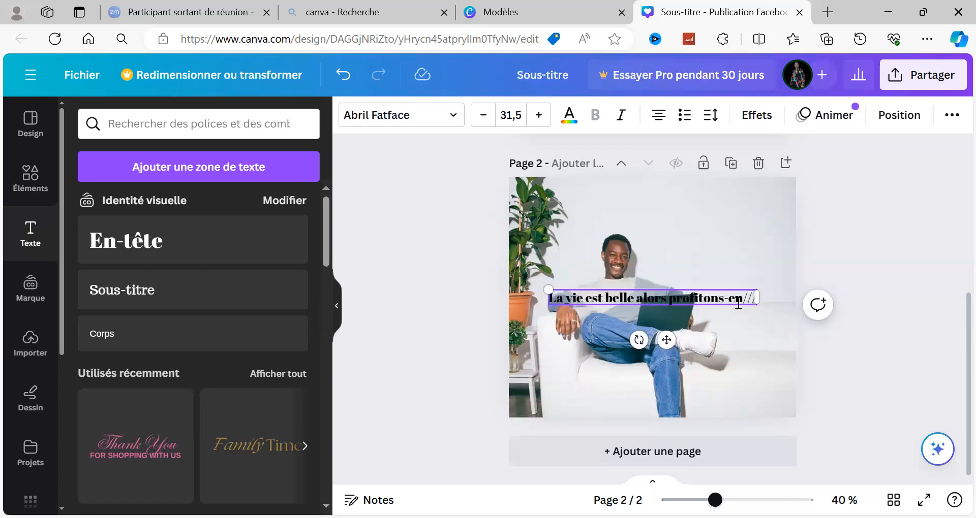
key(BackSpace)
key(BackSpace)
key(BackSpace)
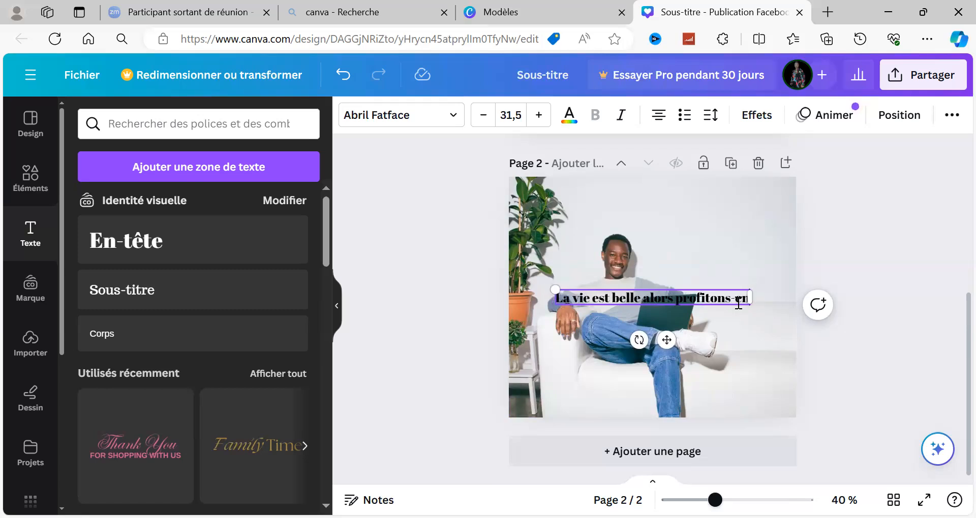
End the heading with "..." and move it slightly lower over the man and his laptop.
text(..)
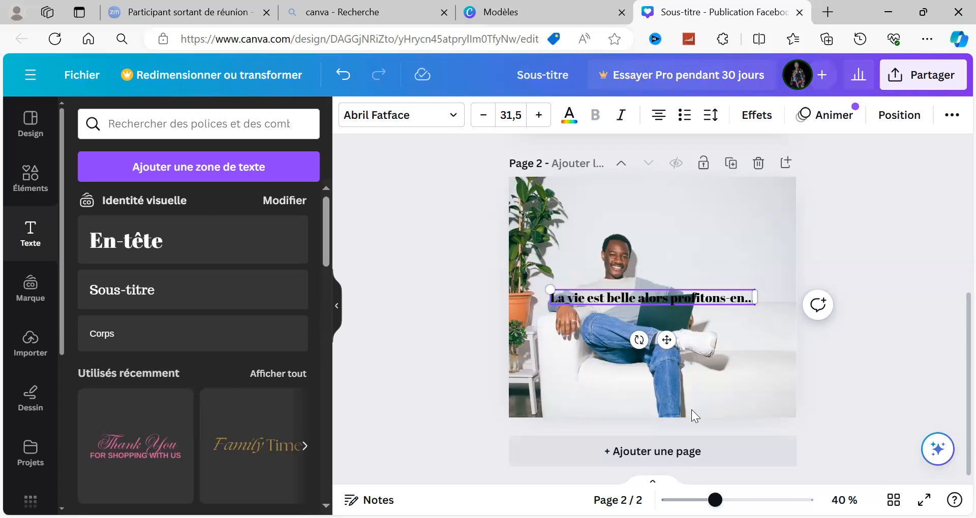
click(858, 337)
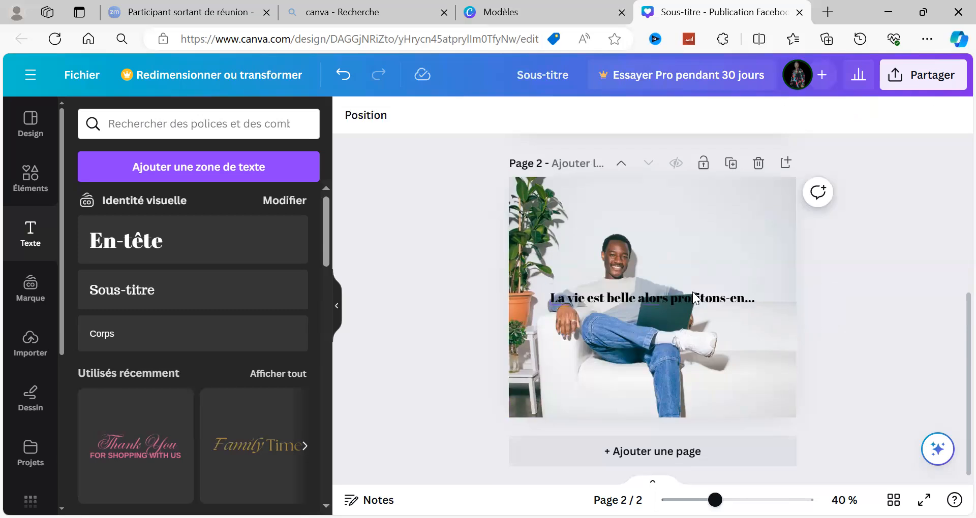
mouse_move(682, 297)
mouse_down()
mouse_move(678, 306)
mouse_move(666, 297)
mouse_move(672, 316)
mouse_move(684, 315)
mouse_up()
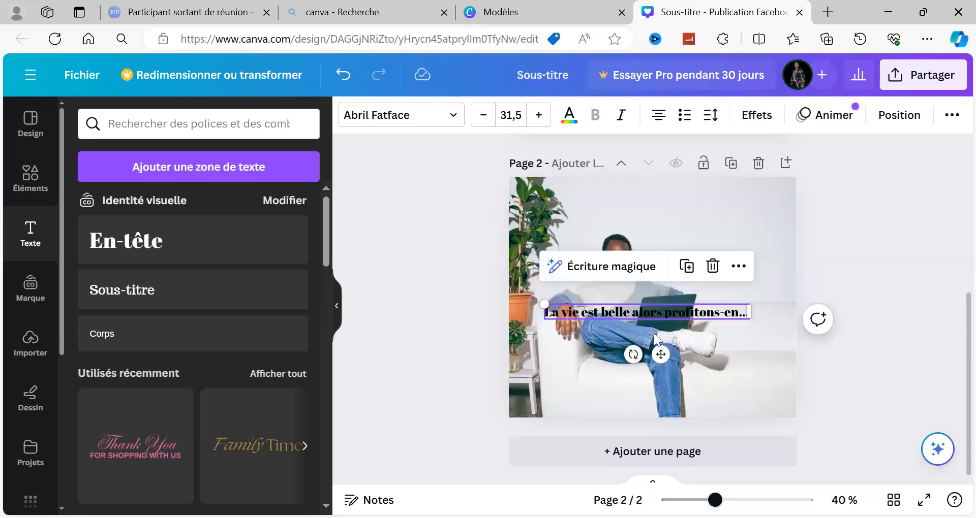
click(572, 323)
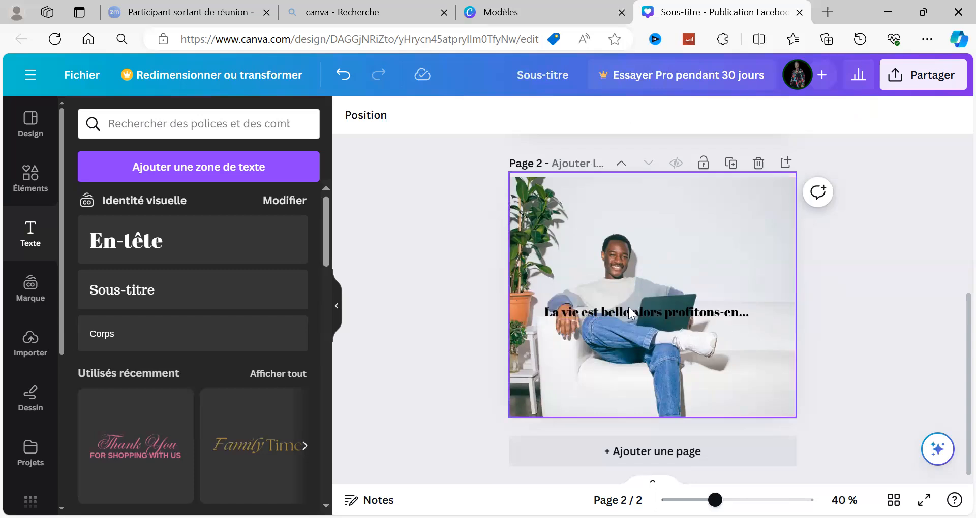
Search the elements library for "Forme".
click(35, 187)
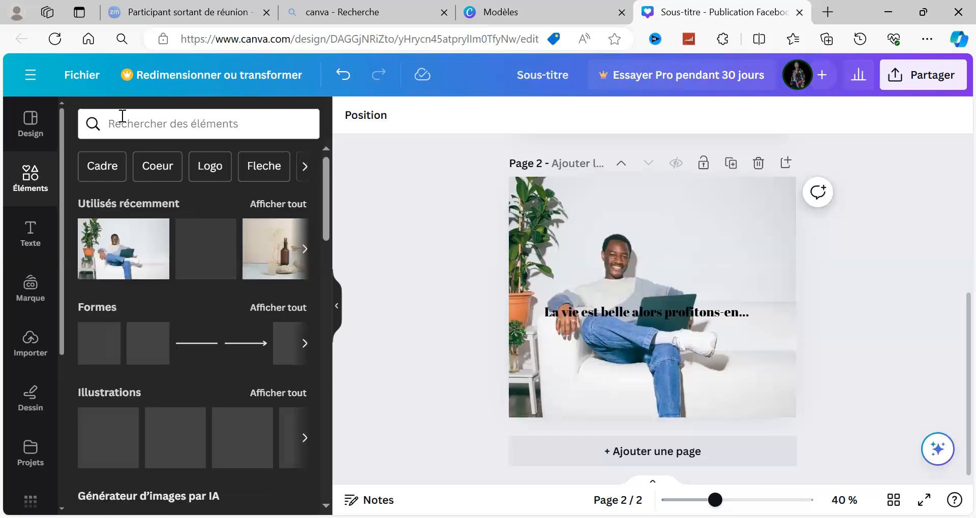
click(123, 116)
text(FOR)
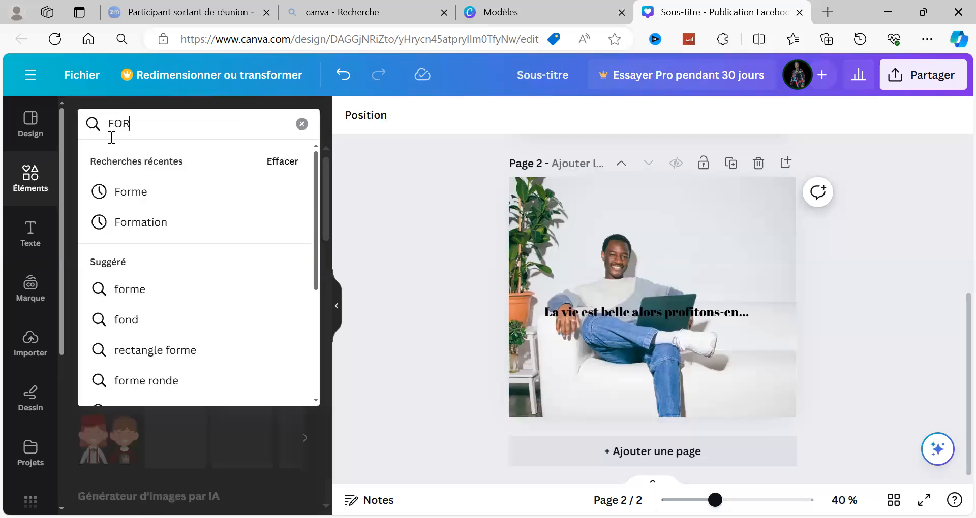
click(125, 195)
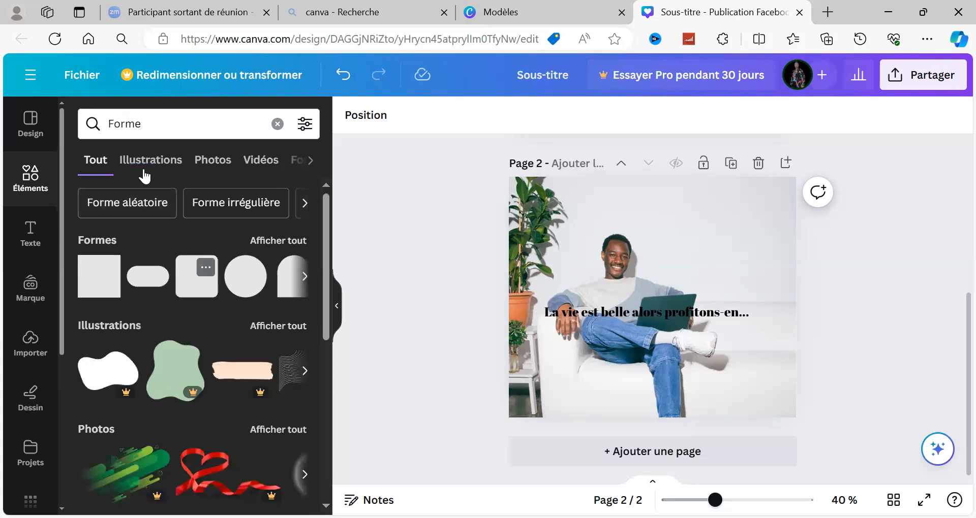
Search the elements library for "CADRE" and show all the frames.
key(BackSpace)
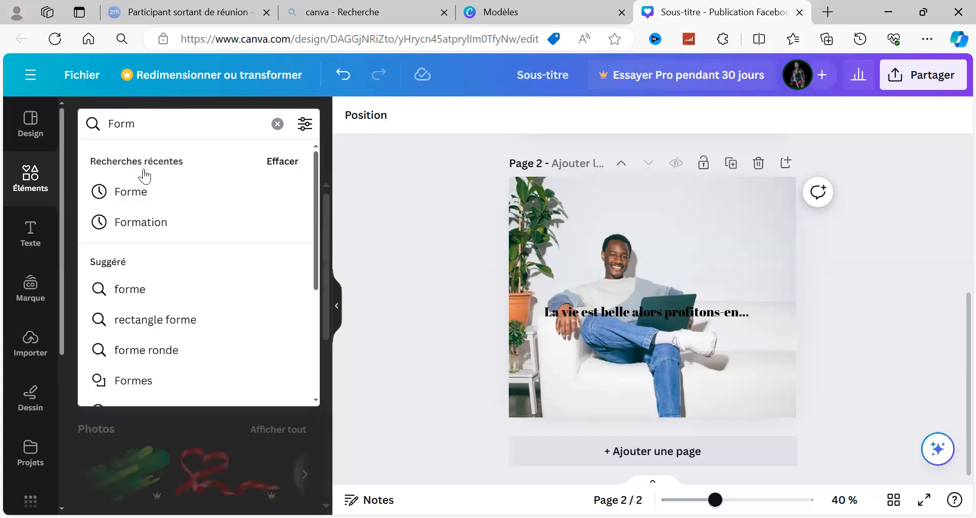
key(BackSpace)
key(BackSpace)
key(BackSpace)
key(BackSpace)
text(CAD)
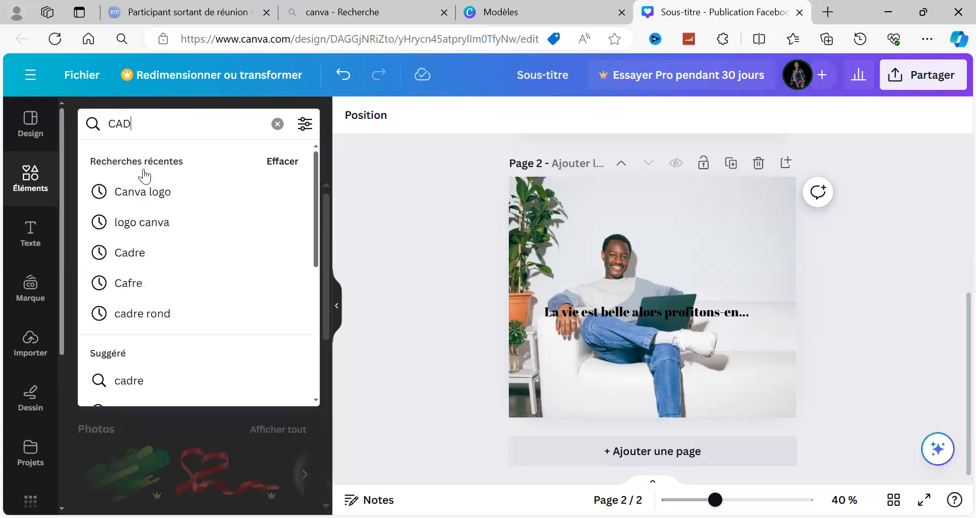
text(RE)
key(Return)
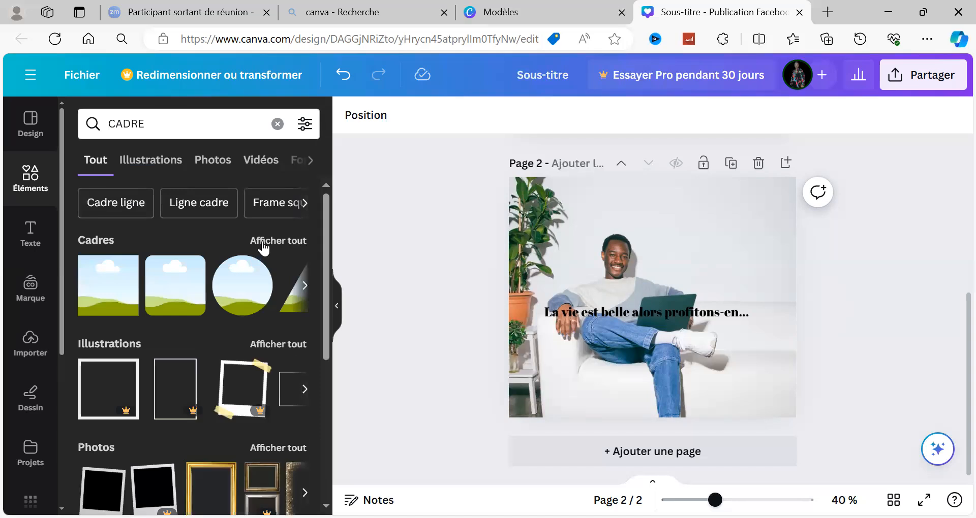
click(265, 242)
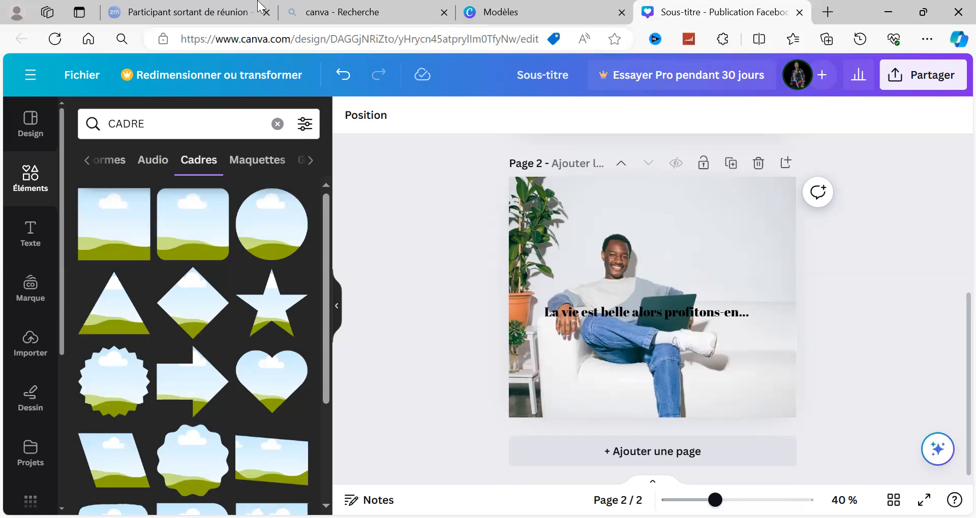
Replace the search term with "FORME" while staying in the frames category.
key(Tab)
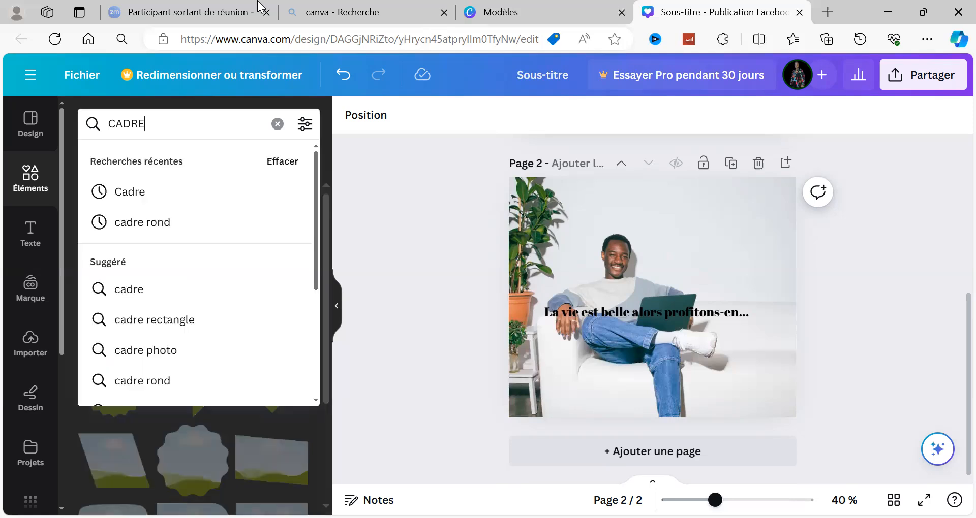
key(BackSpace)
key(BackSpace)
key(BackSpace)
key(BackSpace)
key(BackSpace)
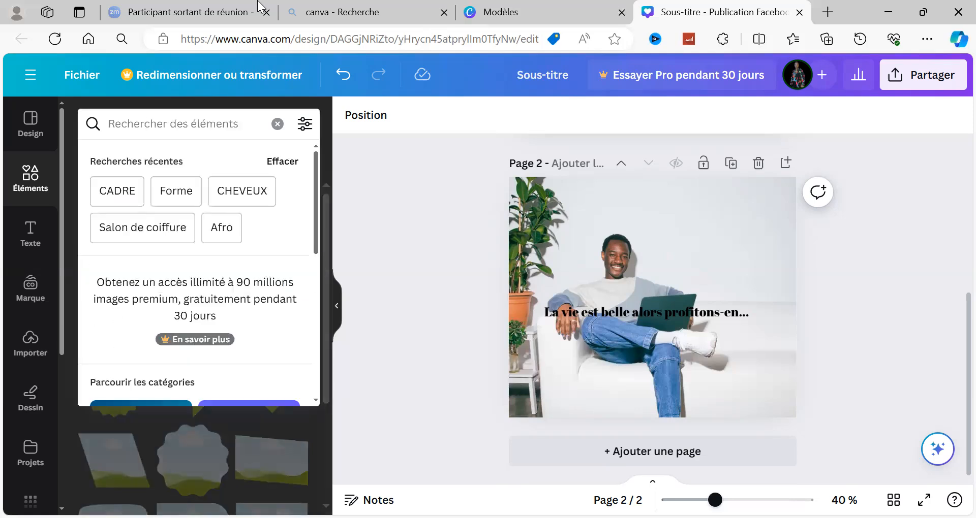
text(FOR)
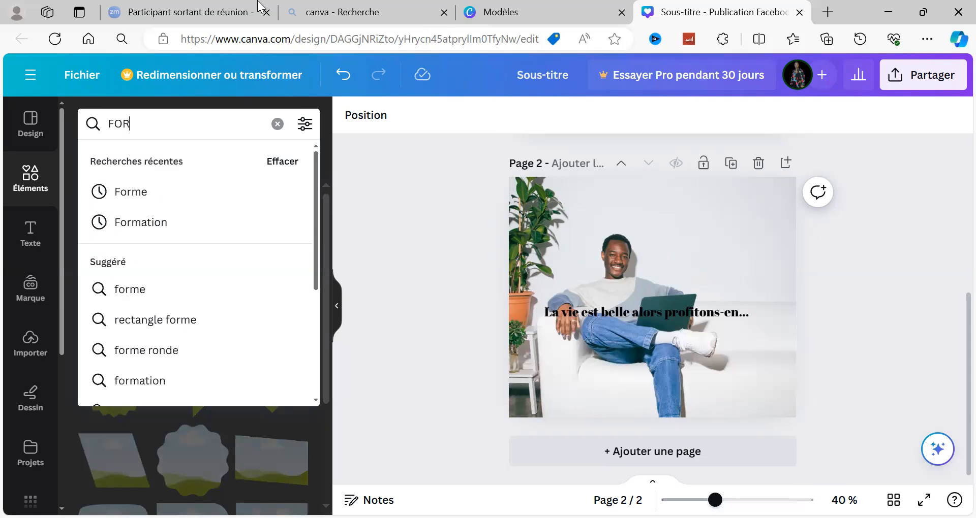
text(ME)
key(Return)
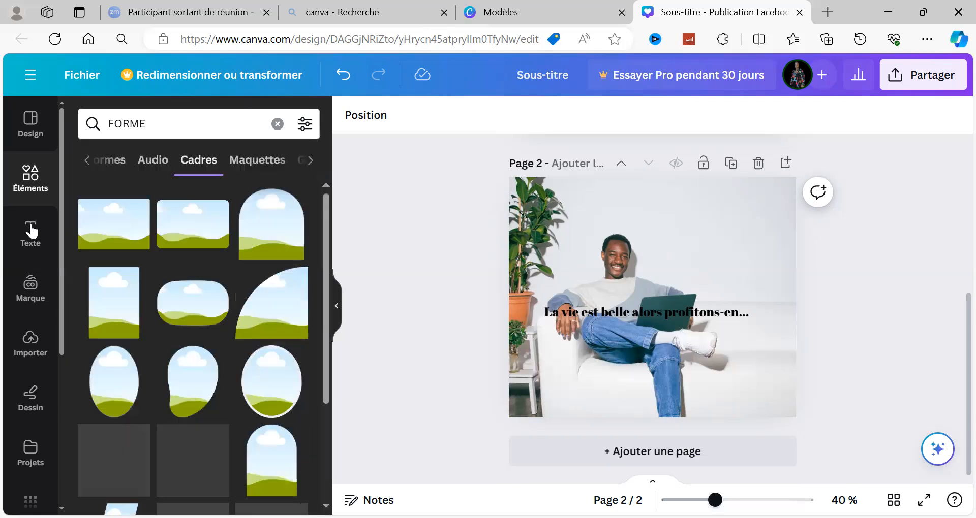
Reset the elements search and look up "CADRE" again across all categories.
click(93, 159)
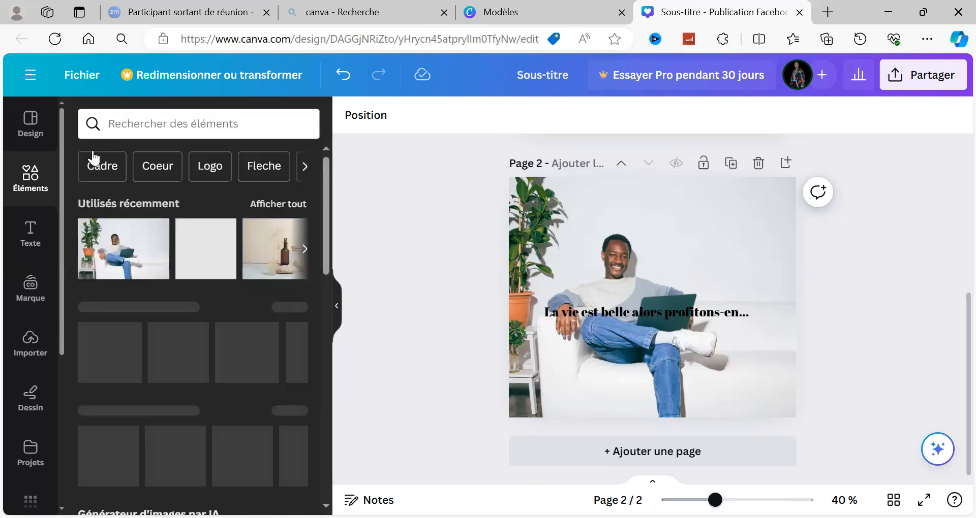
text(CAD)
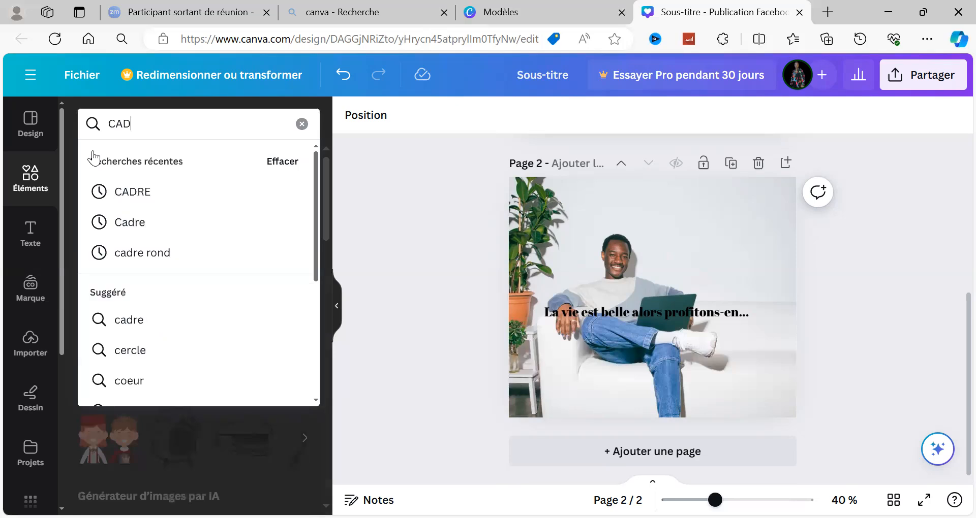
text(RE)
key(Return)
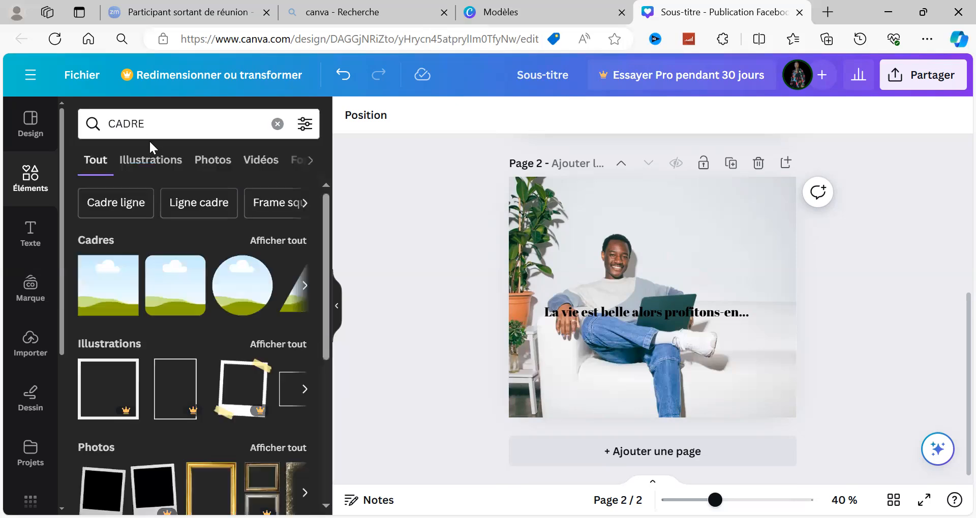
Clear the search, look up "FORME" in the elements library and show all the shapes.
click(149, 139)
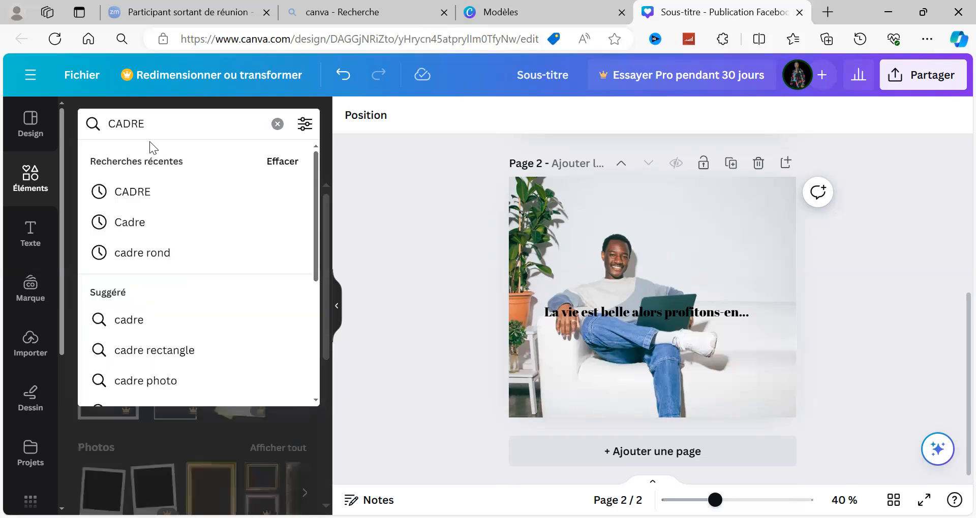
click(277, 125)
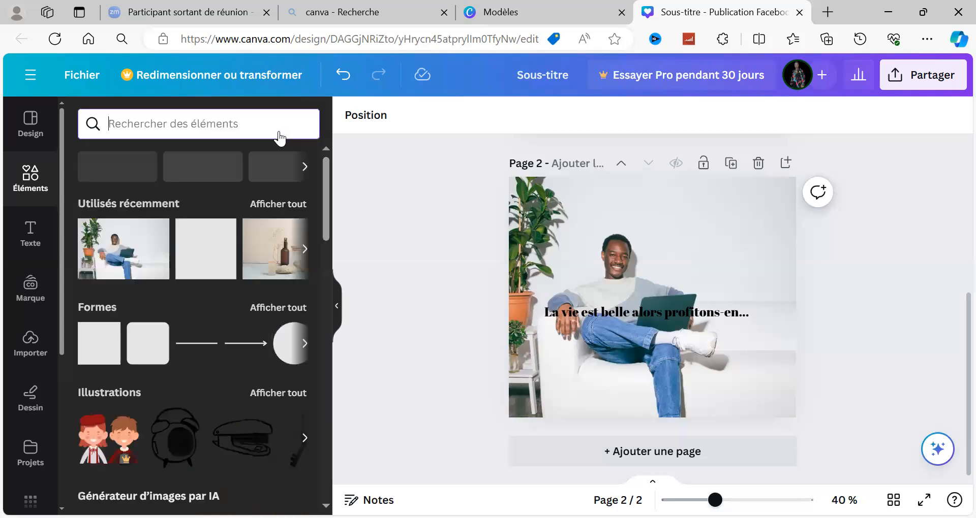
text(F)
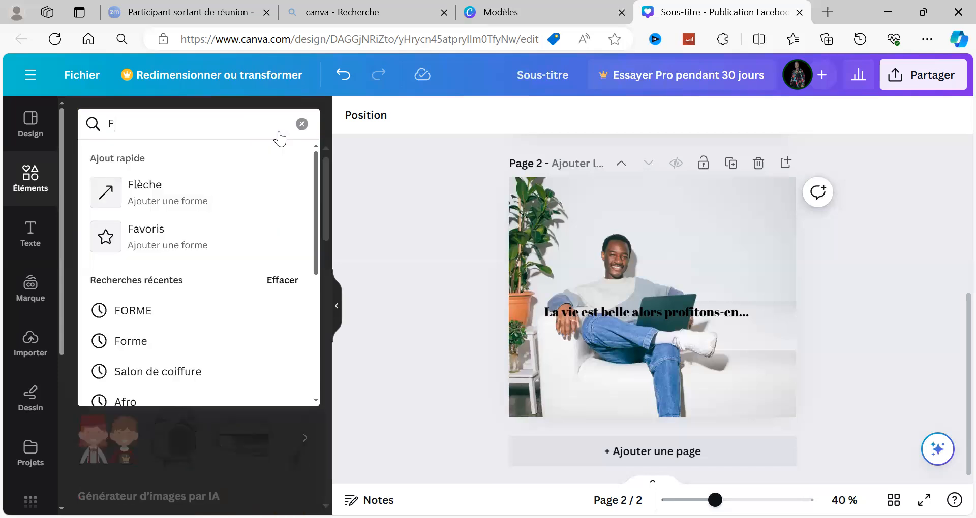
text(ORME)
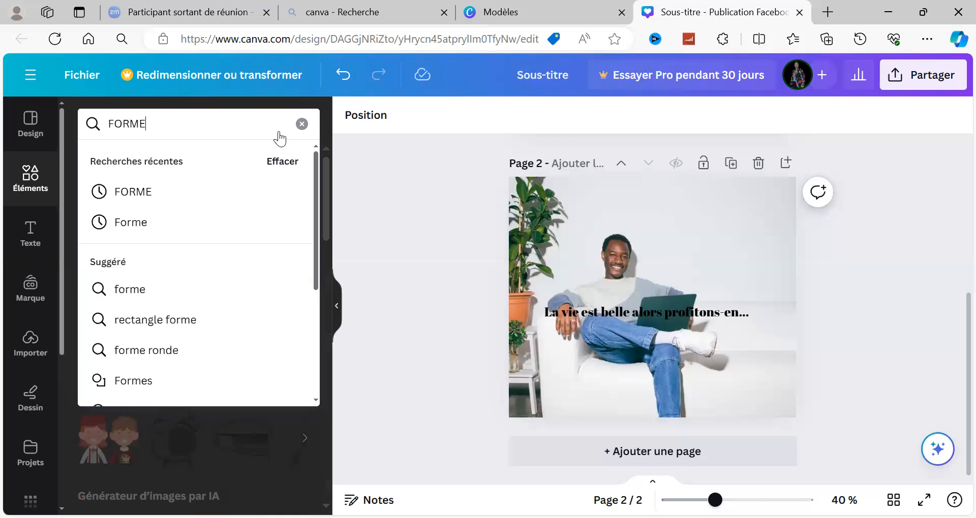
key(Return)
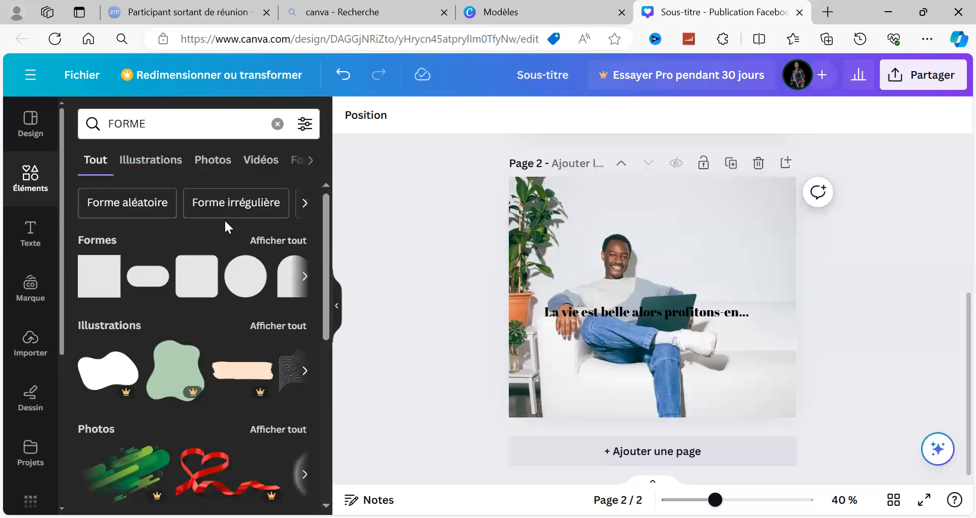
click(281, 241)
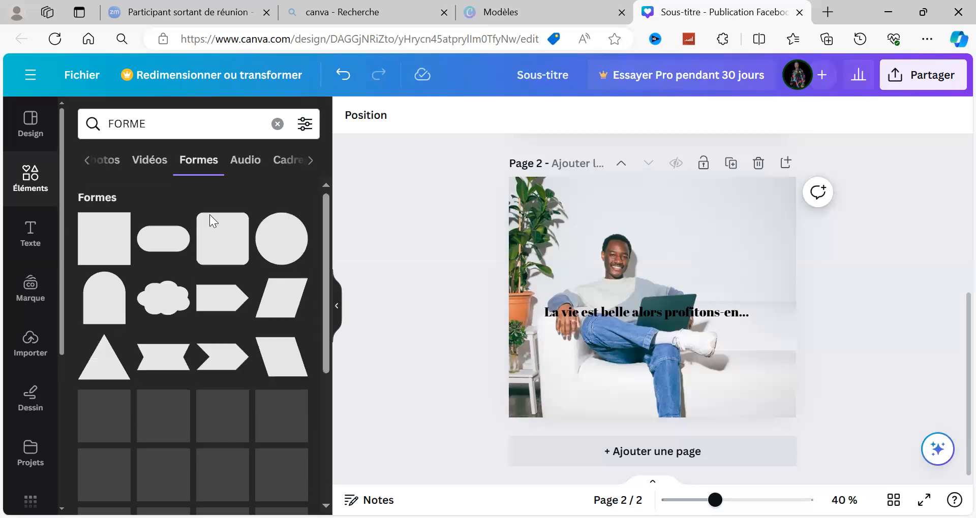
Add the square shape behind the heading on page 2 and stretch it into a band about 729 wide and 126 high.
click(103, 249)
drag(651, 262, 534, 311)
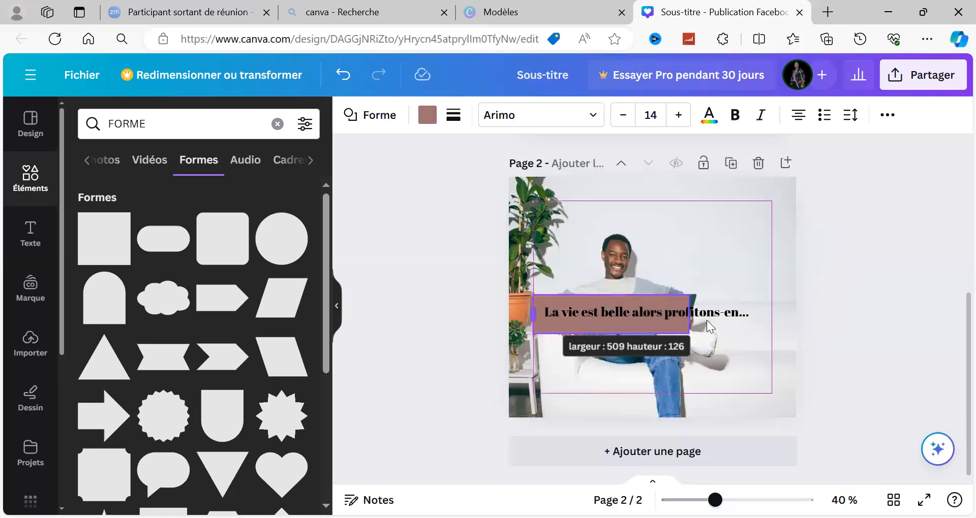
drag(689, 319, 771, 314)
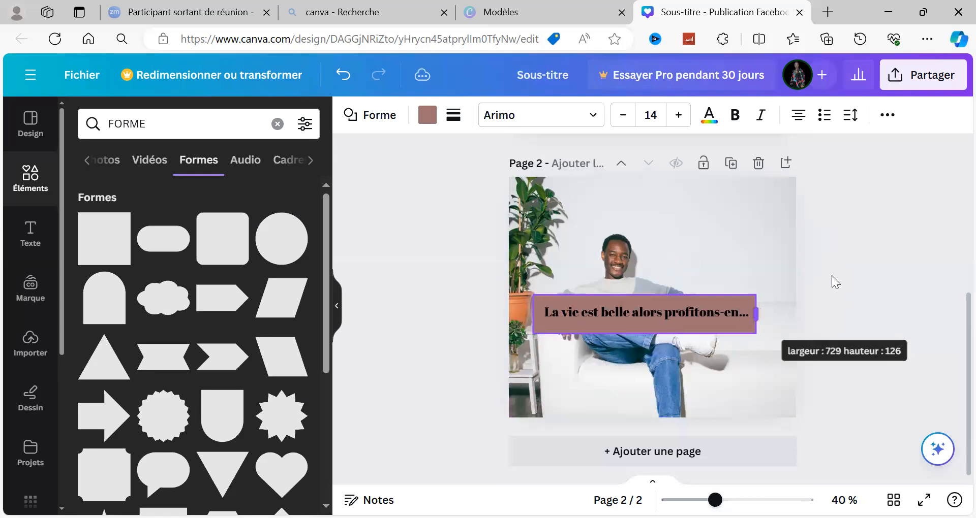
click(655, 298)
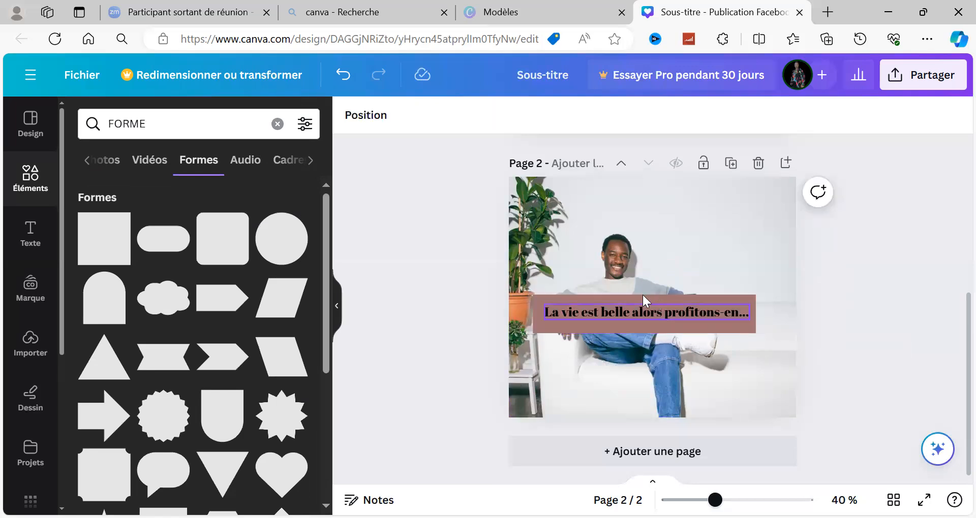
Try shifting the brown rectangle away from the heading and bring it back behind the text.
click(612, 298)
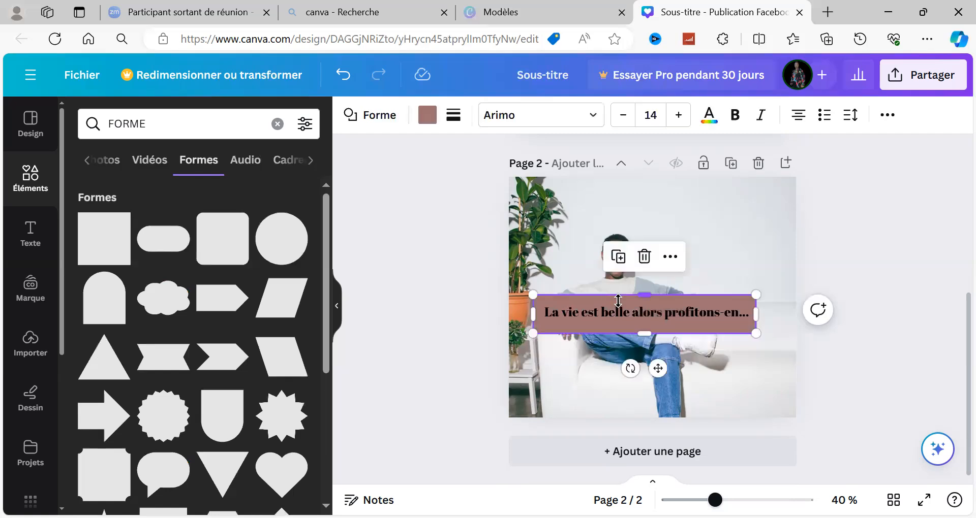
drag(658, 334, 658, 371)
drag(676, 336, 840, 276)
key(ctrl+z)
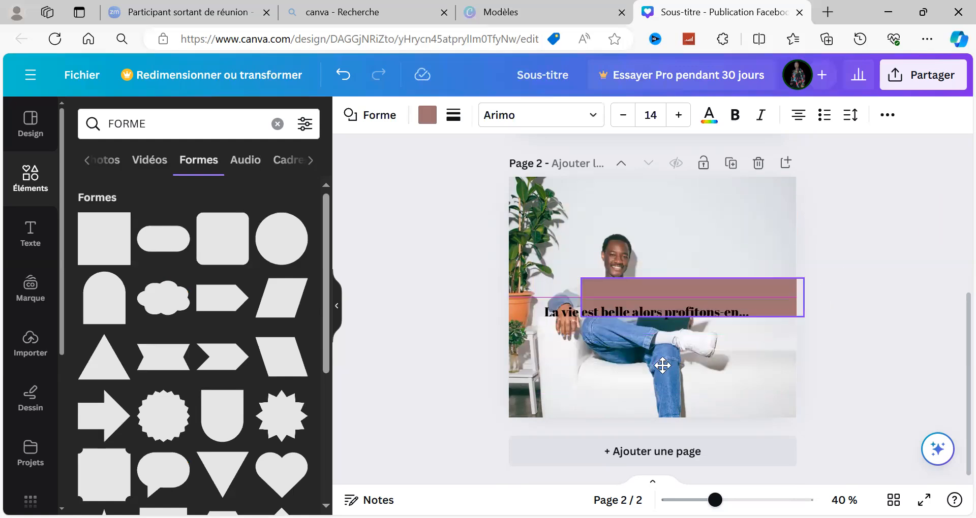
key(ctrl+z)
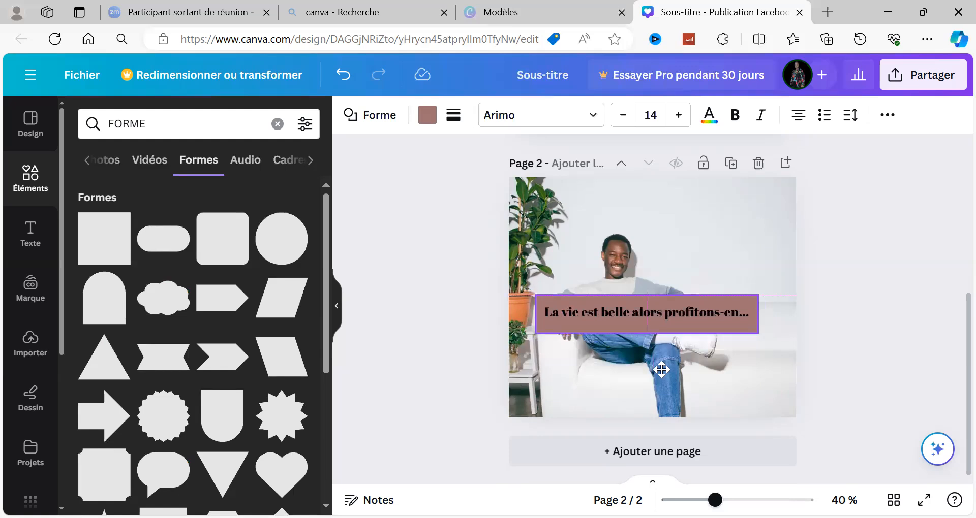
Reduce the brown rectangle's height to about 109 so it frames the heading evenly.
click(663, 326)
drag(648, 325, 647, 328)
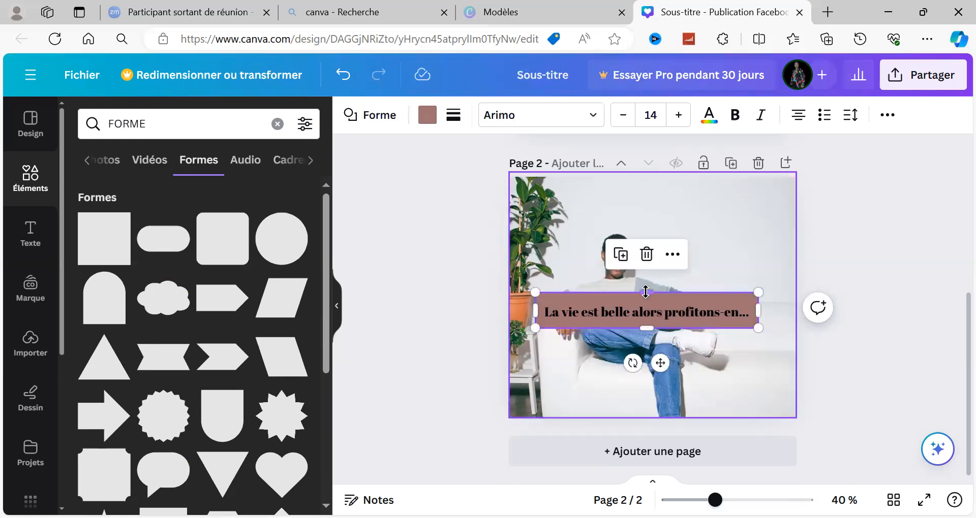
drag(645, 292, 646, 295)
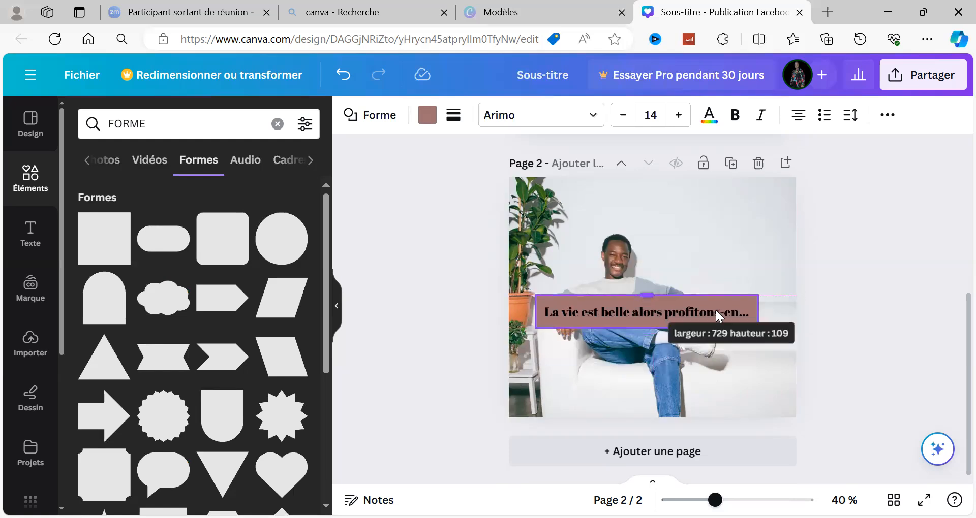
drag(716, 311, 724, 310)
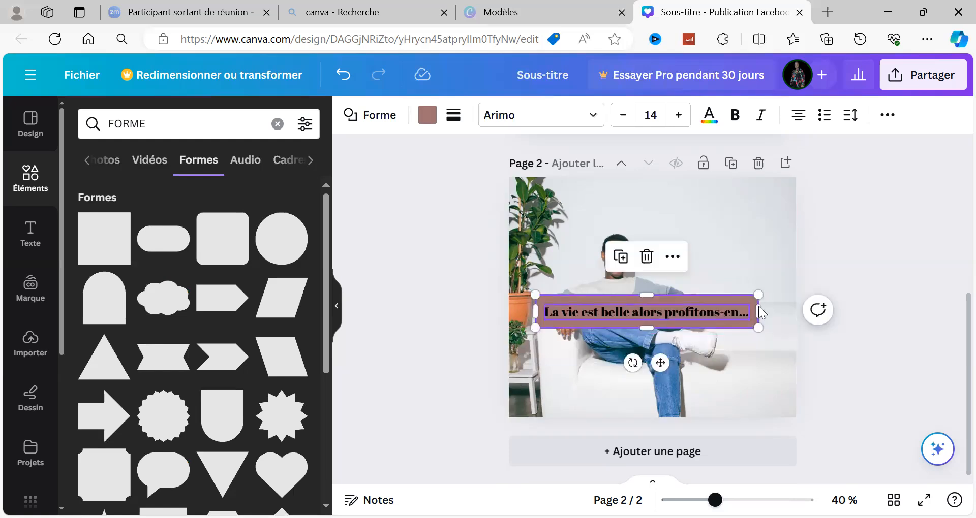
shift+click(541, 324)
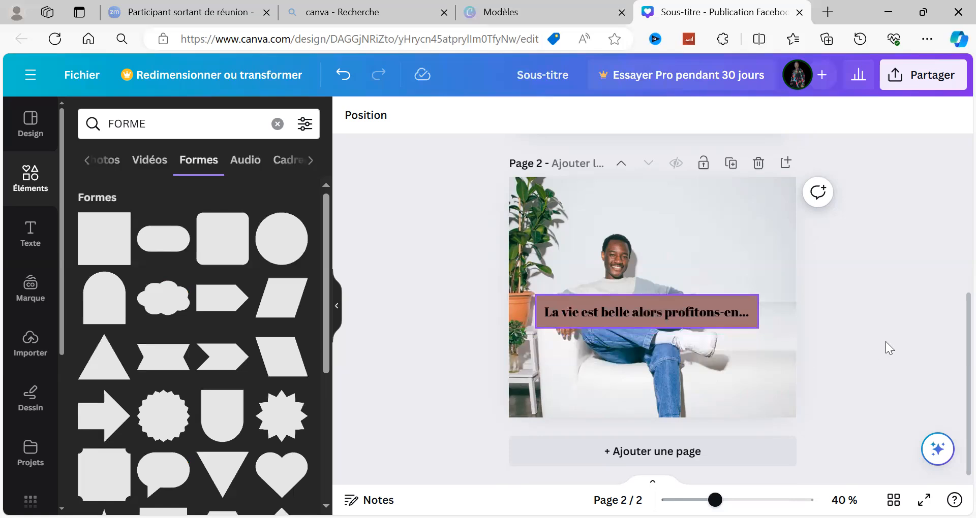
click(738, 298)
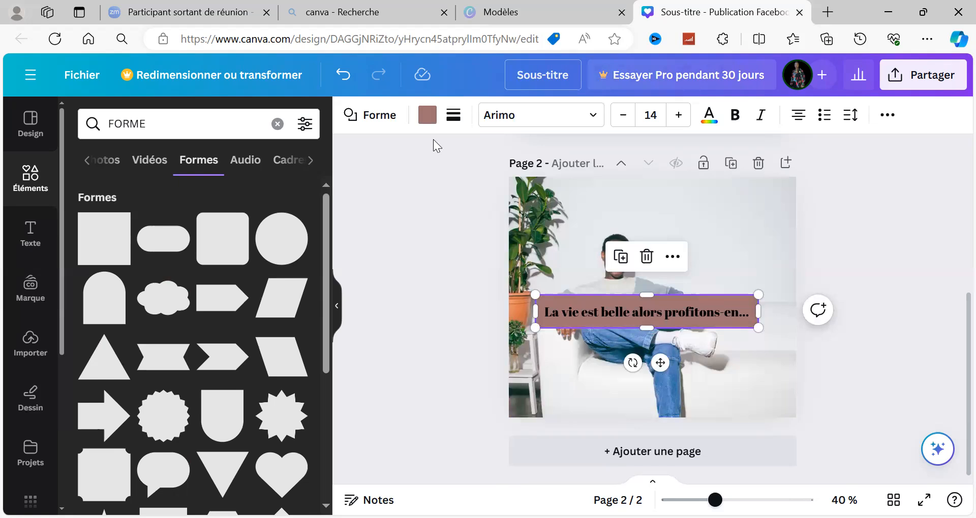
click(537, 345)
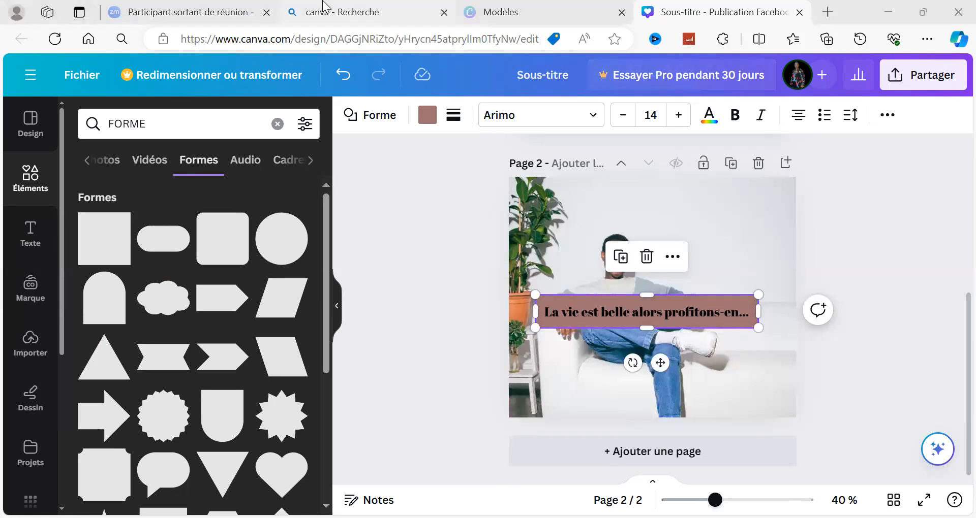
click(370, 115)
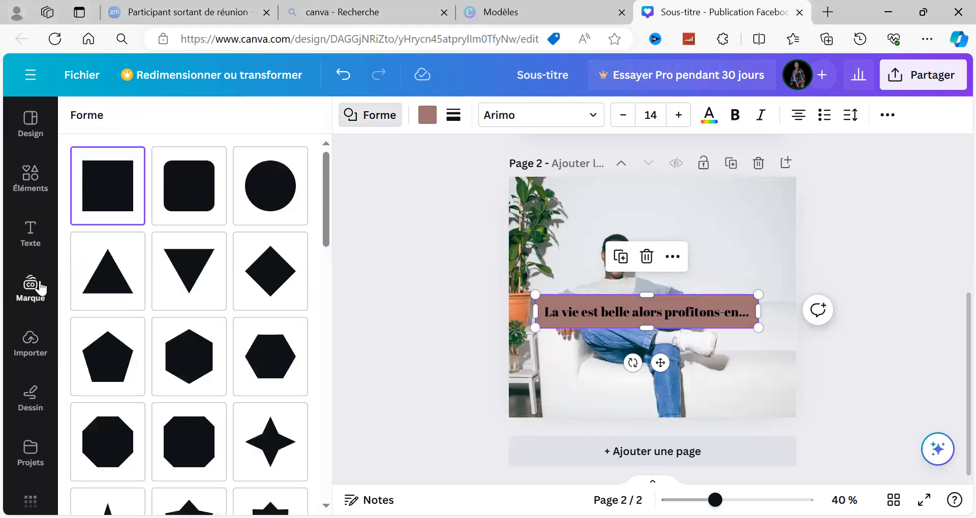
click(34, 129)
click(34, 128)
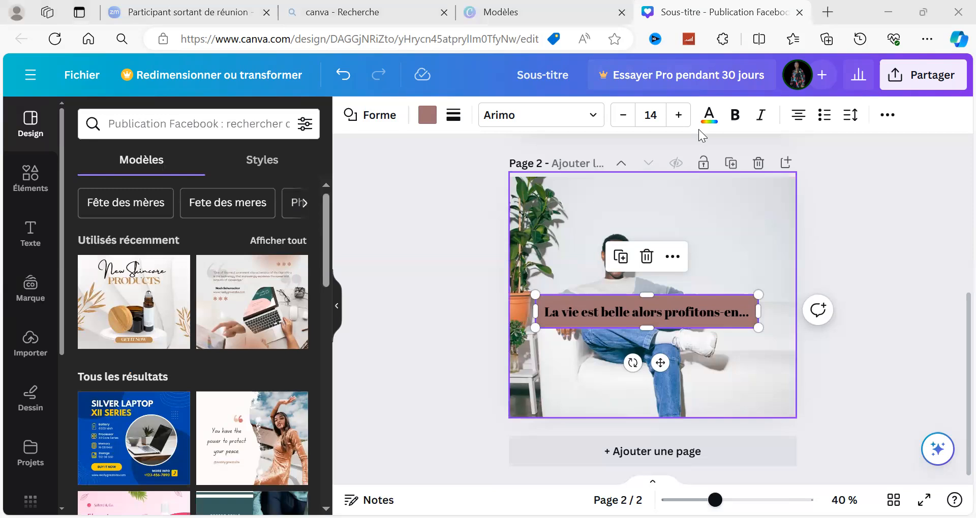
Fill the rectangle behind the heading with the photo's light grey, after trying its blue and dark green.
click(428, 118)
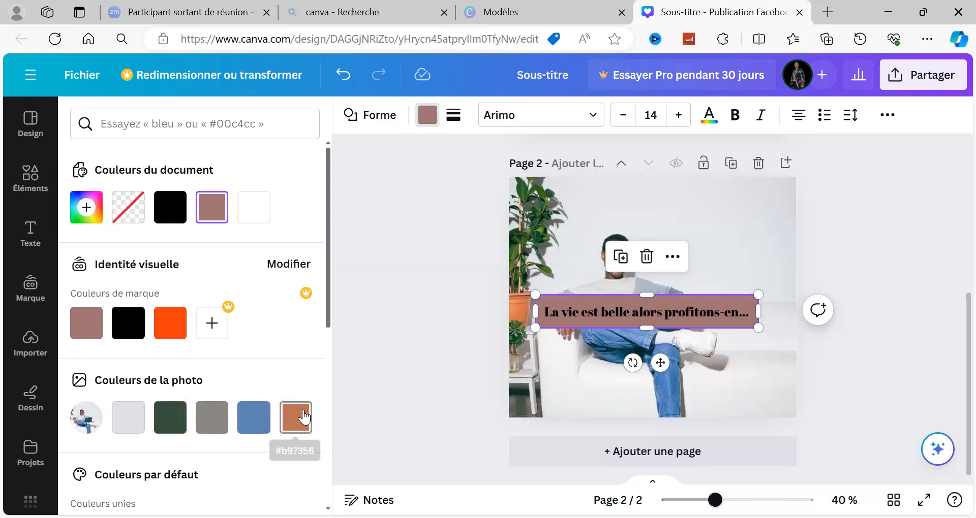
click(250, 420)
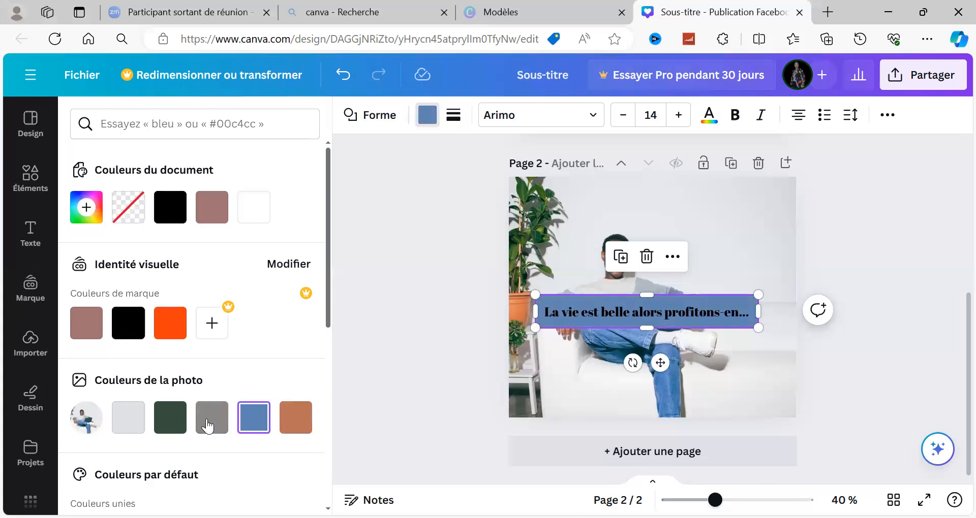
click(182, 420)
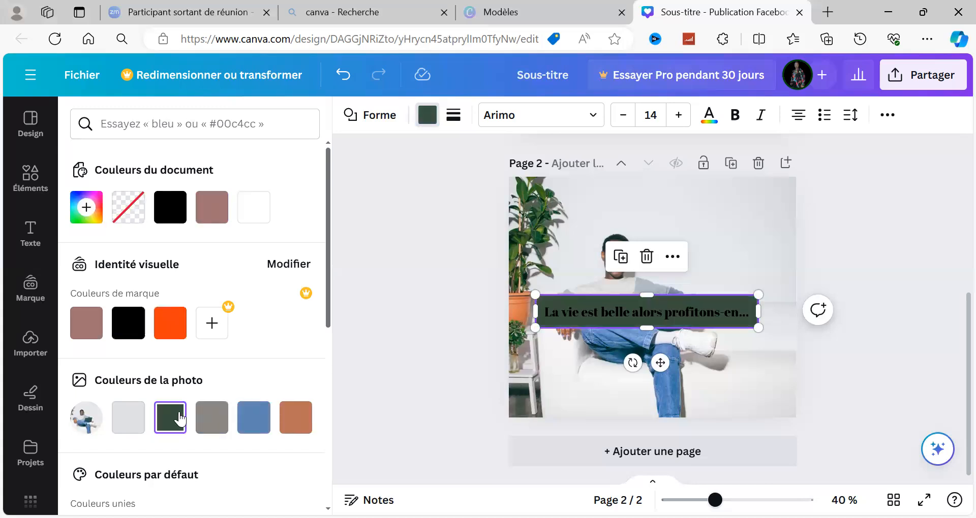
click(138, 427)
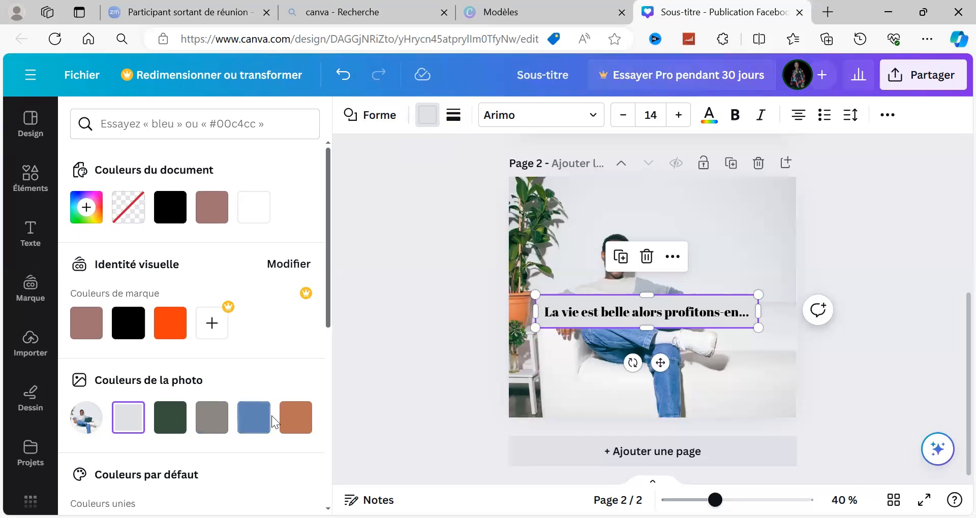
Fill the rectangle behind the heading with the photo's terracotta #b97356, after comparing it with the blue, and trim its height slightly.
click(249, 423)
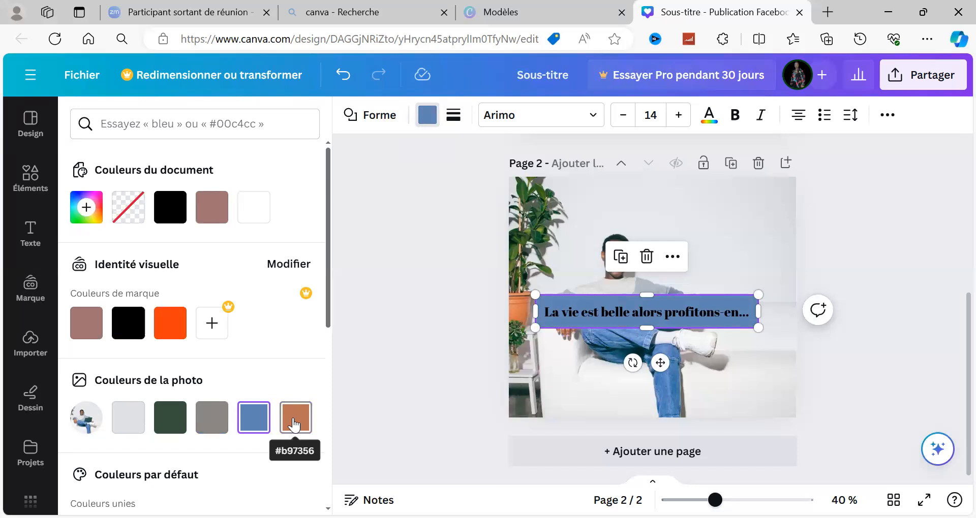
click(293, 423)
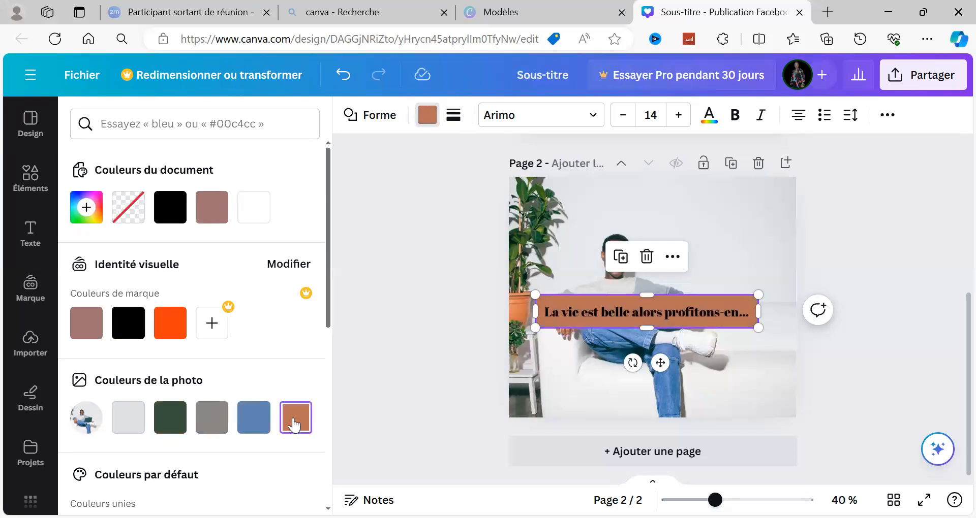
click(246, 426)
click(295, 424)
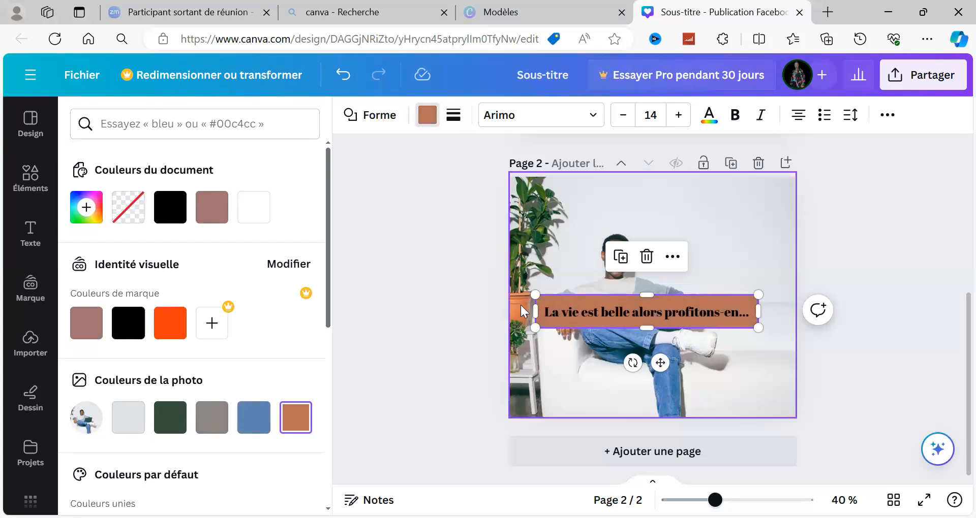
drag(644, 304, 641, 328)
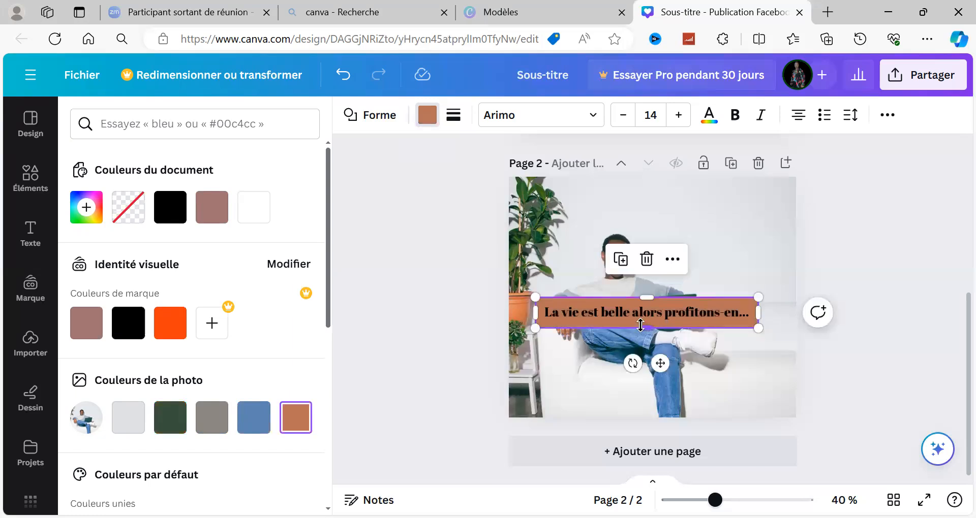
drag(640, 329, 641, 326)
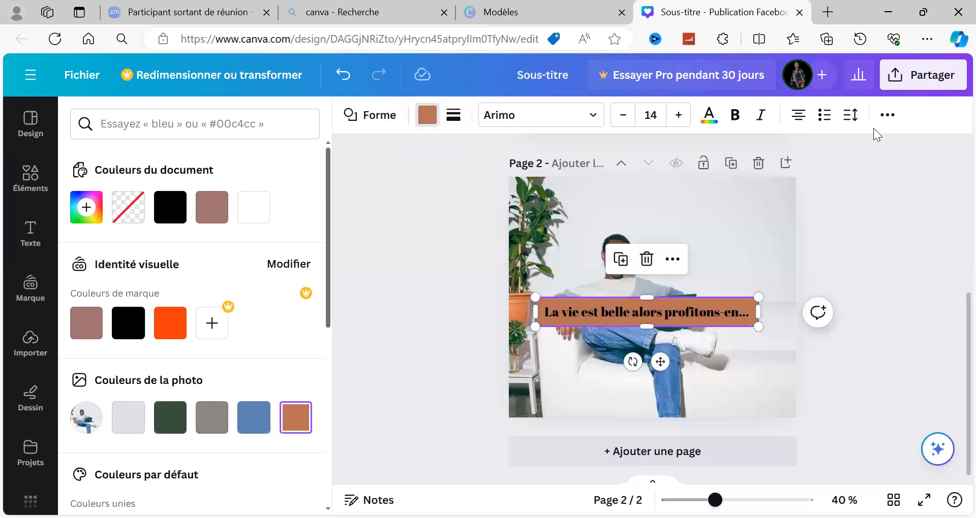
Set the transparency of the terracotta rectangle behind the heading to 68.
click(886, 127)
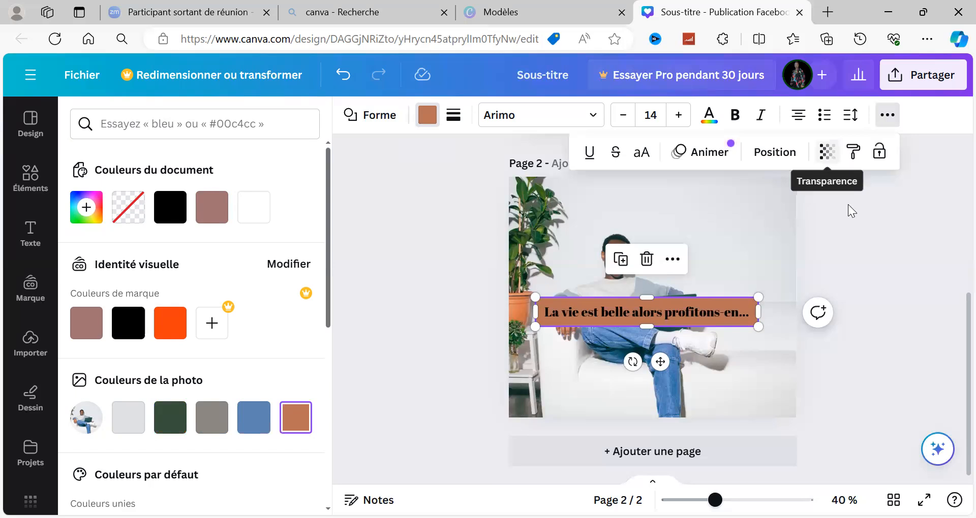
click(887, 121)
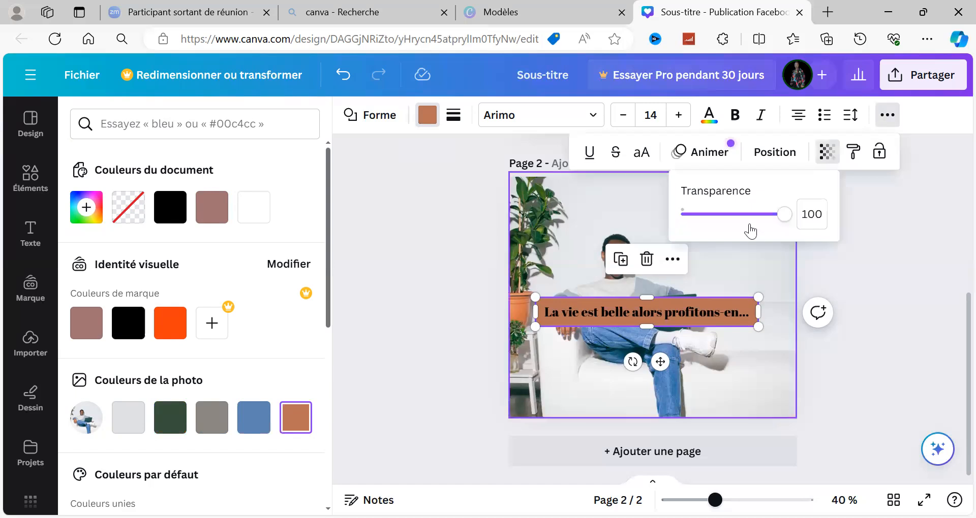
drag(786, 219, 753, 216)
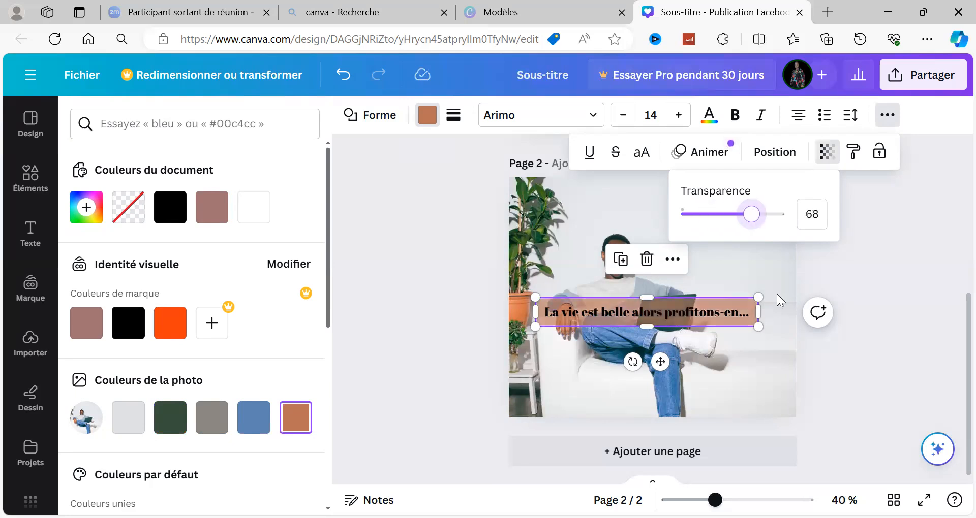
Recolour the heading text "La vie est belle alors profitons-en..." white (#ffffff).
click(714, 315)
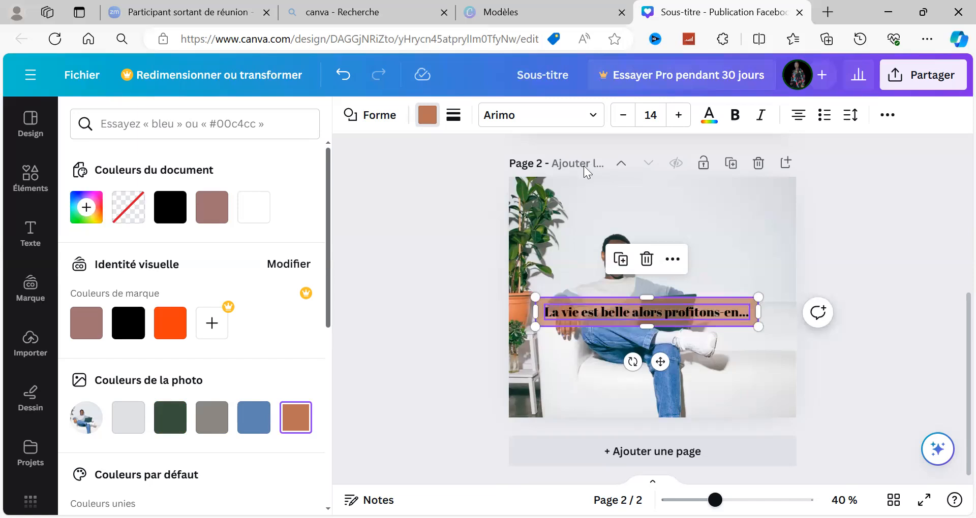
click(569, 116)
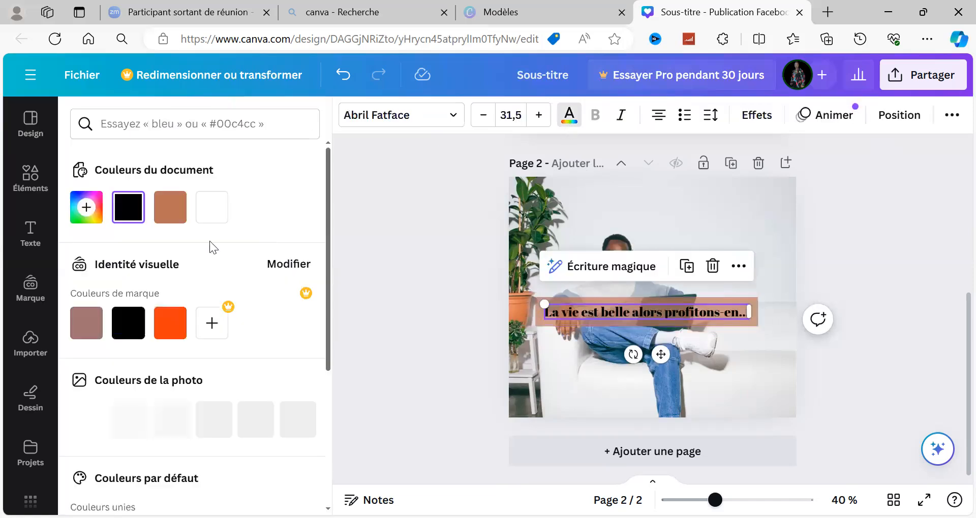
click(212, 213)
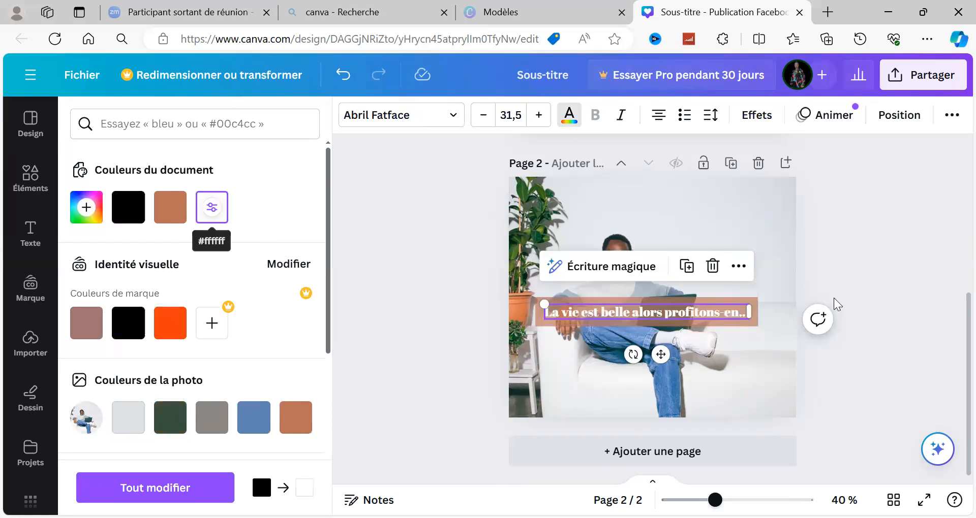
click(852, 271)
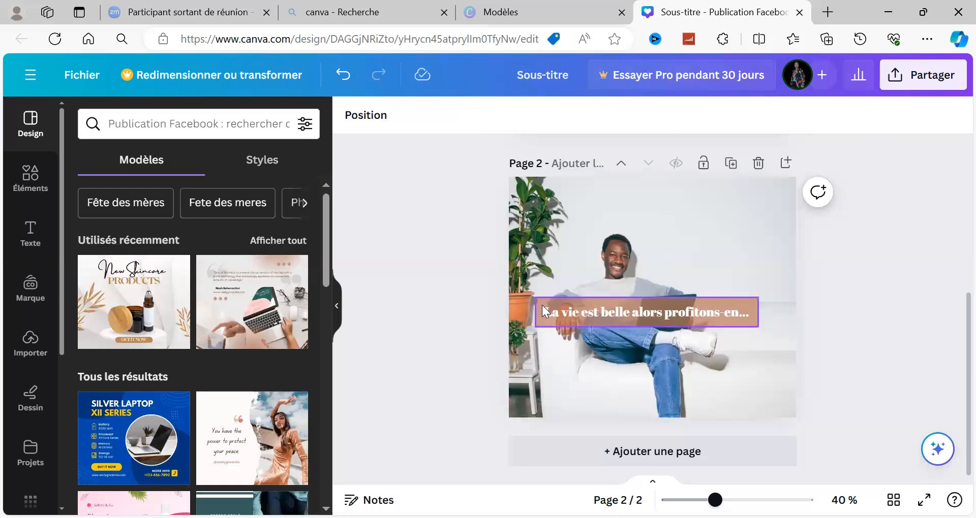
Shift the page 2 photo to the right and extend its left edge so it covers the whole page again.
click(584, 188)
drag(589, 190, 624, 196)
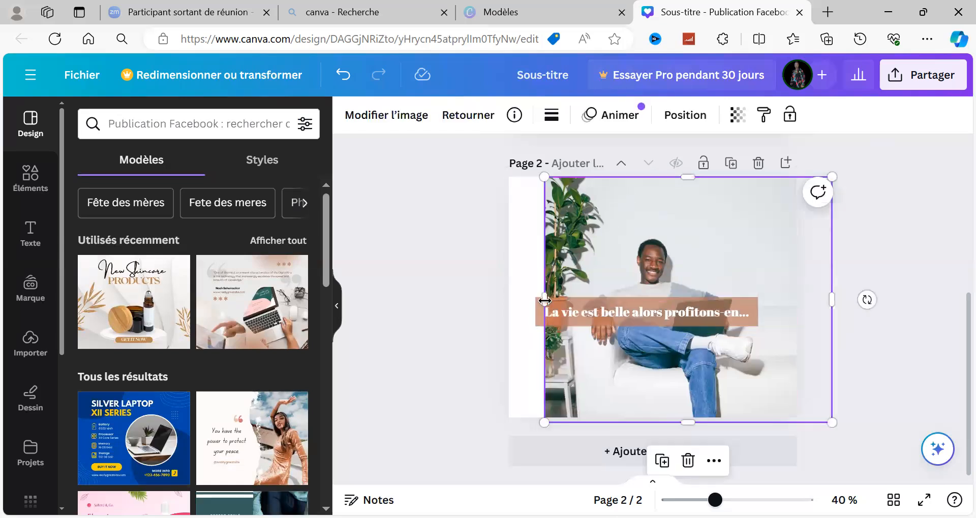
drag(528, 295, 503, 295)
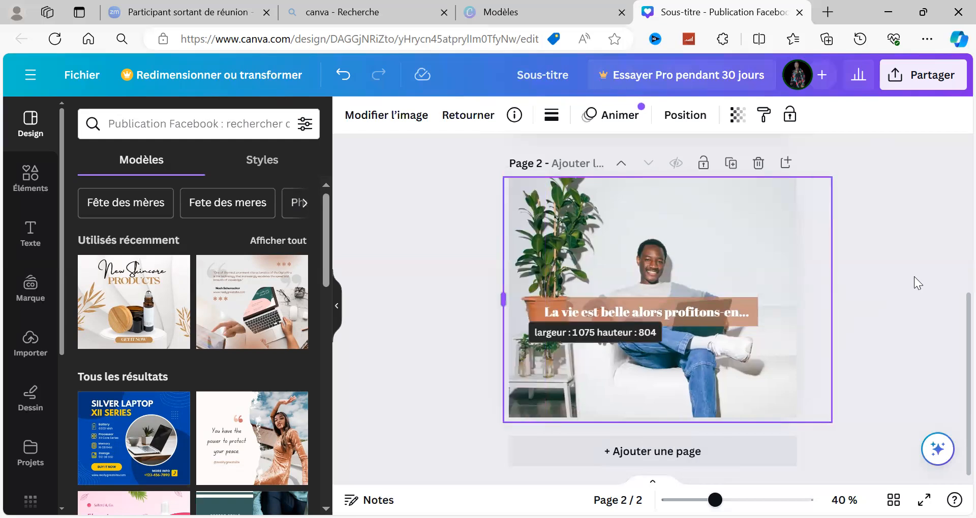
click(893, 309)
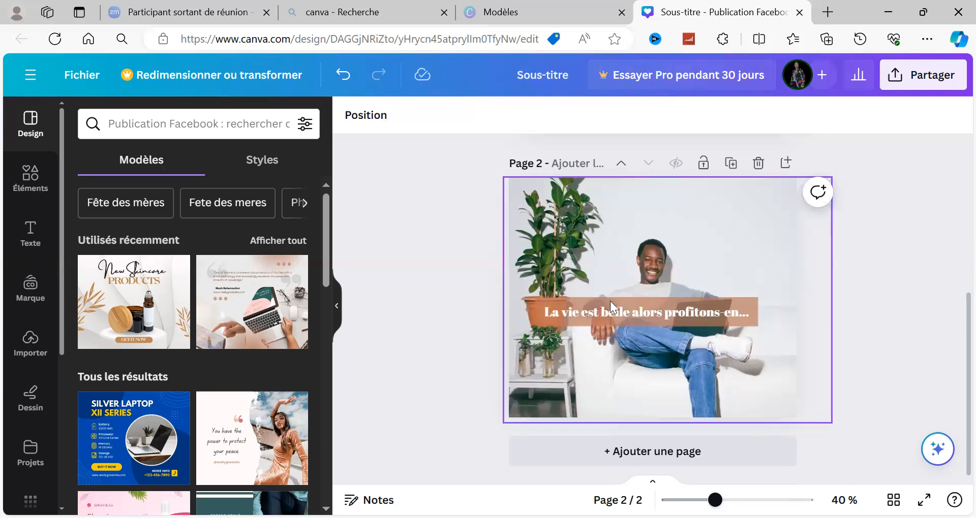
Move the terracotta rectangle right, near the page's right edge, and centre the heading text over it.
mouse_move(628, 302)
mouse_down()
mouse_move(604, 316)
mouse_move(565, 314)
mouse_move(628, 314)
mouse_up()
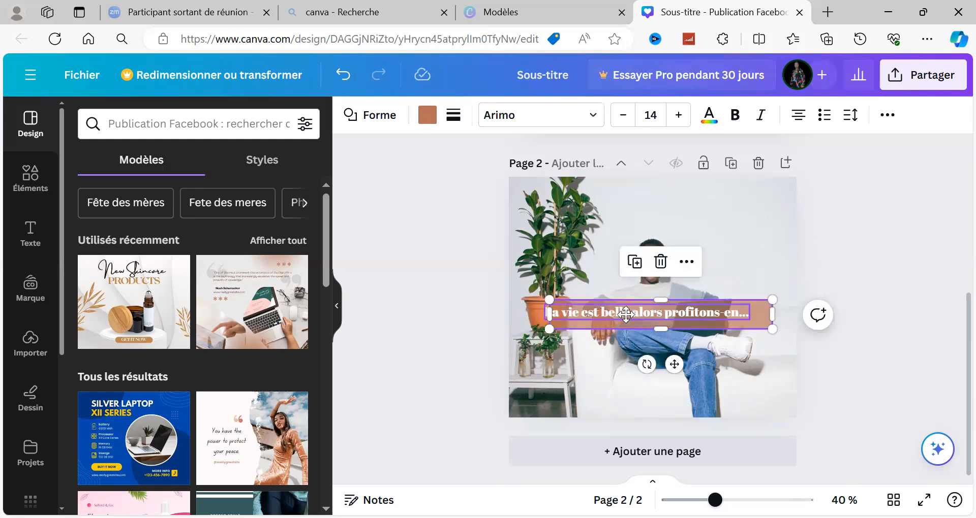
click(635, 338)
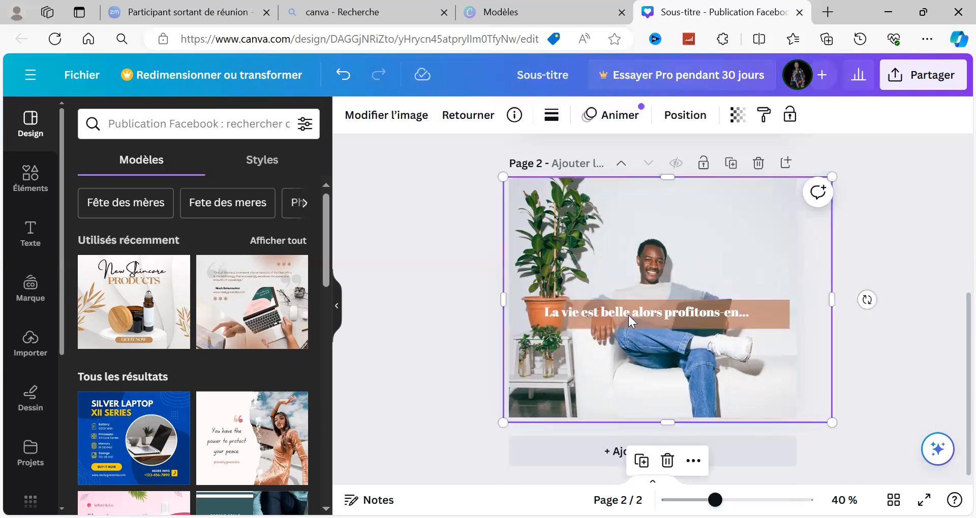
click(628, 315)
drag(656, 315, 663, 313)
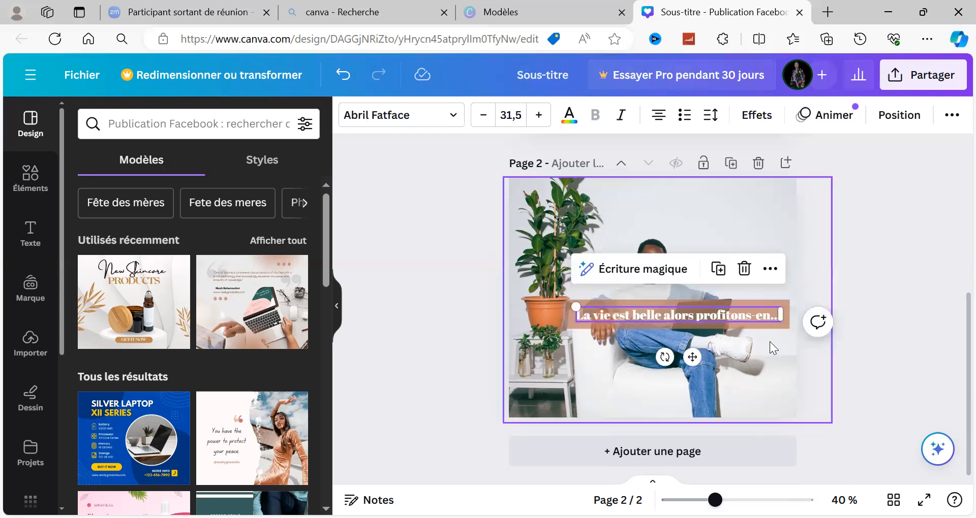
click(895, 332)
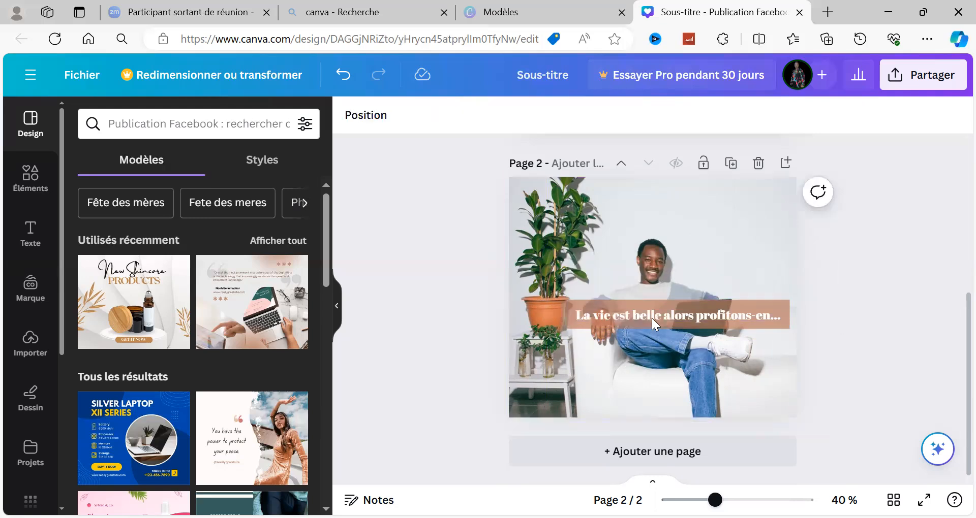
Change the heading's font to Charmonman, make it bold and increase its size to 33,5.
click(651, 318)
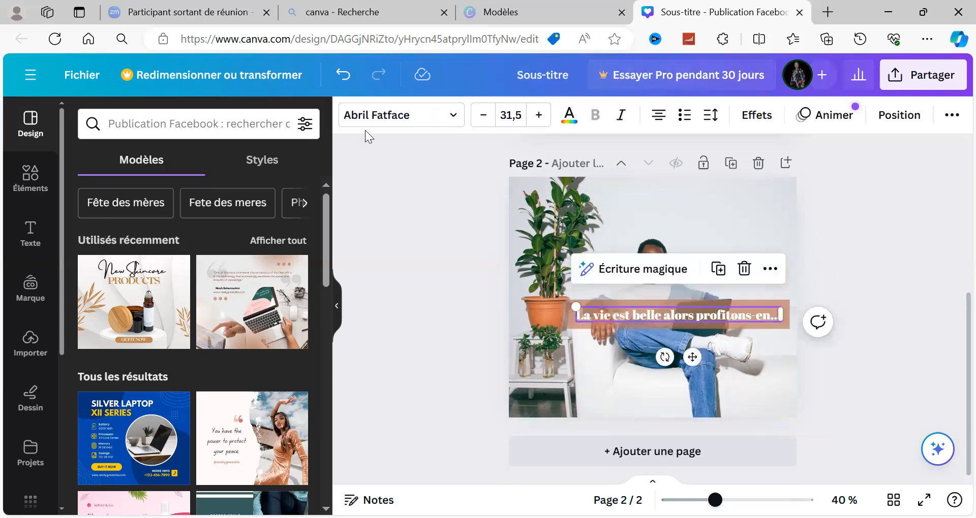
click(452, 118)
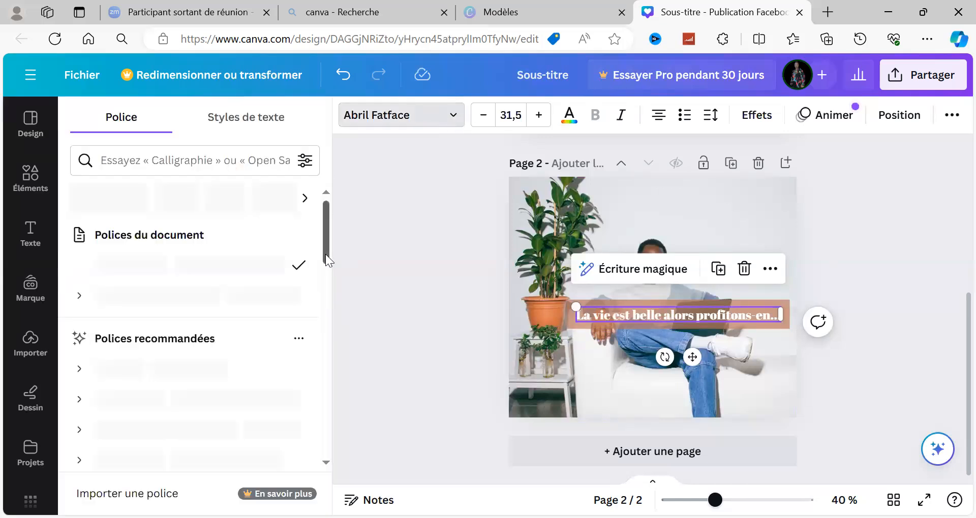
scroll(322, 287, down, 6)
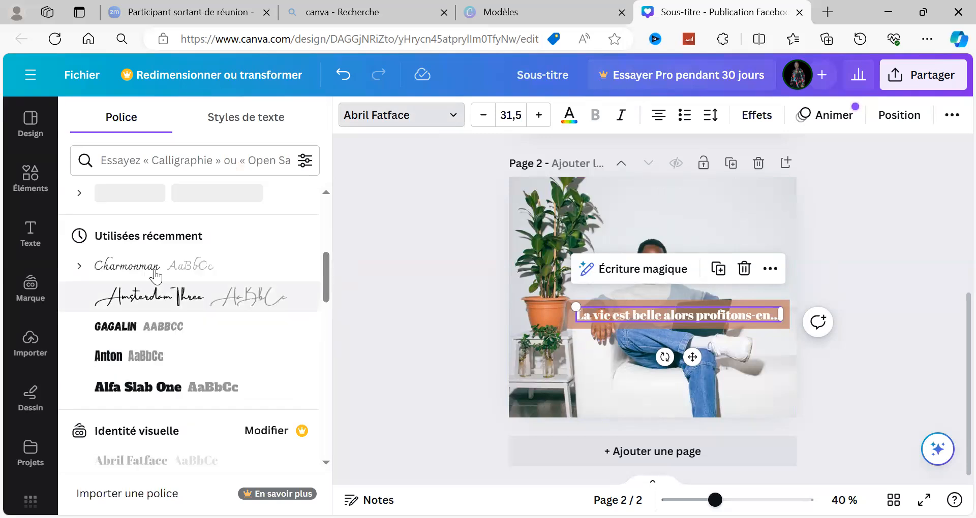
click(155, 274)
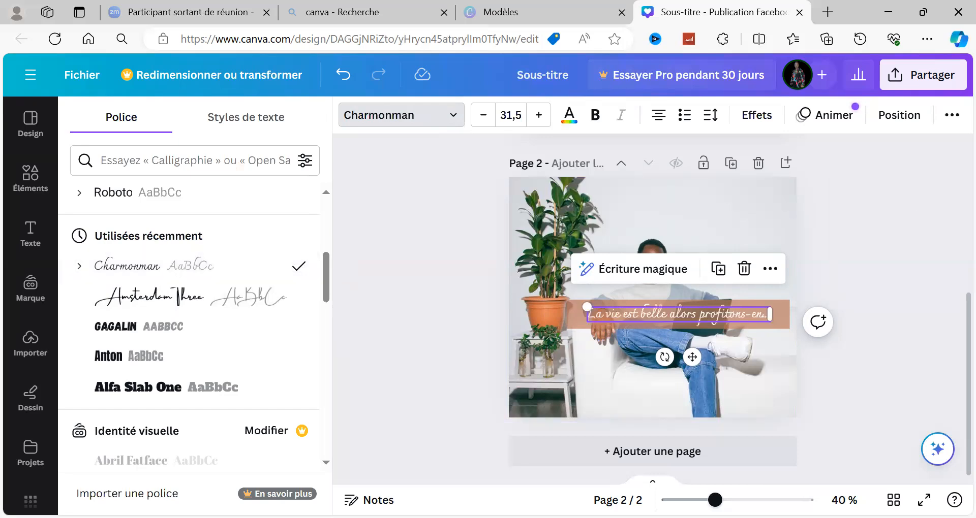
click(596, 118)
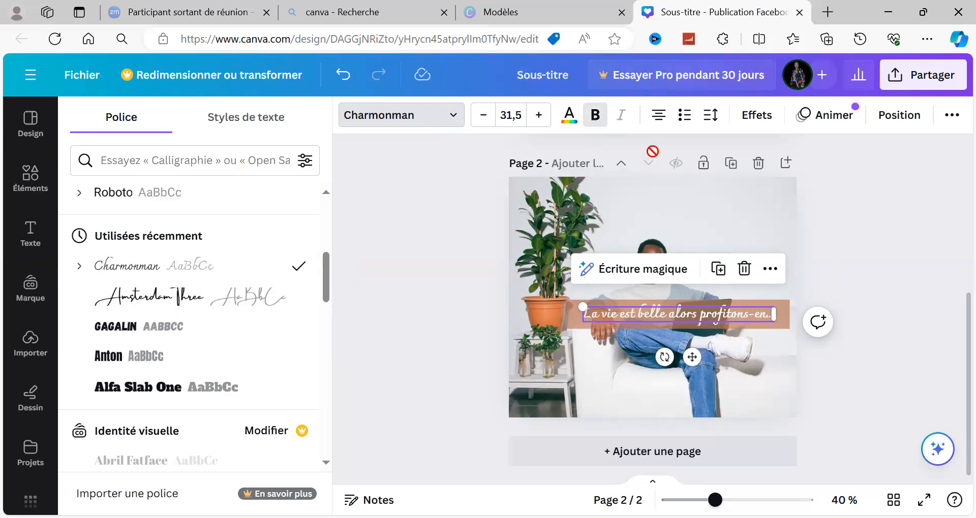
click(541, 118)
click(540, 118)
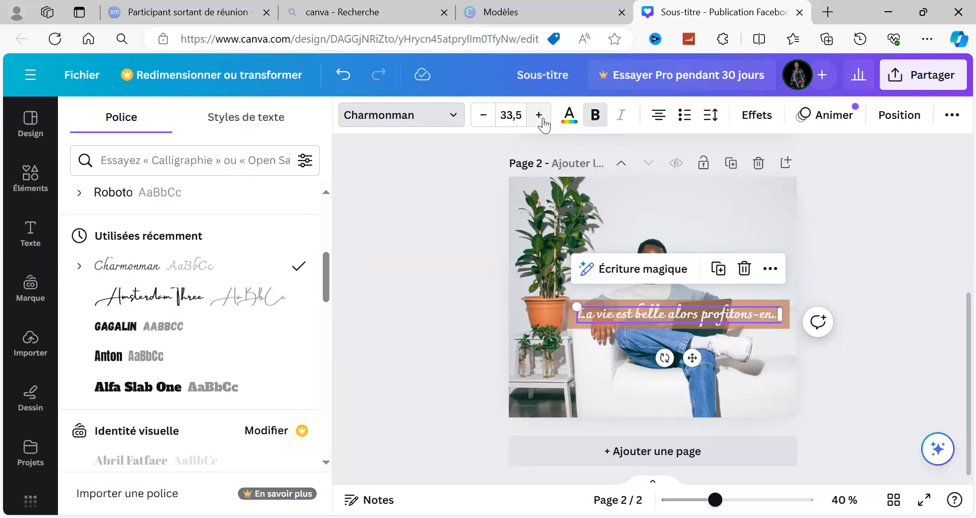
click(911, 289)
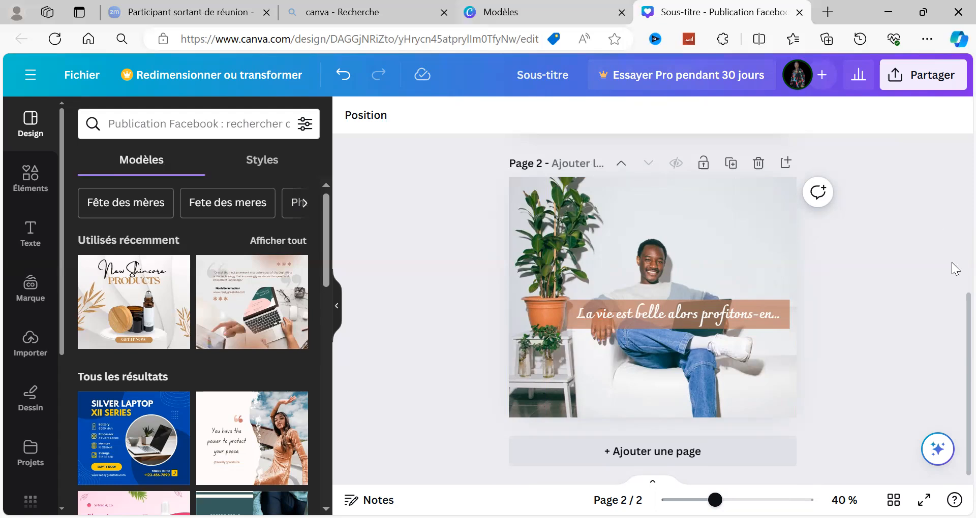
Compare the plain photo on page 1 with the finished heading layout on page 2.
scroll(952, 263, up, 3)
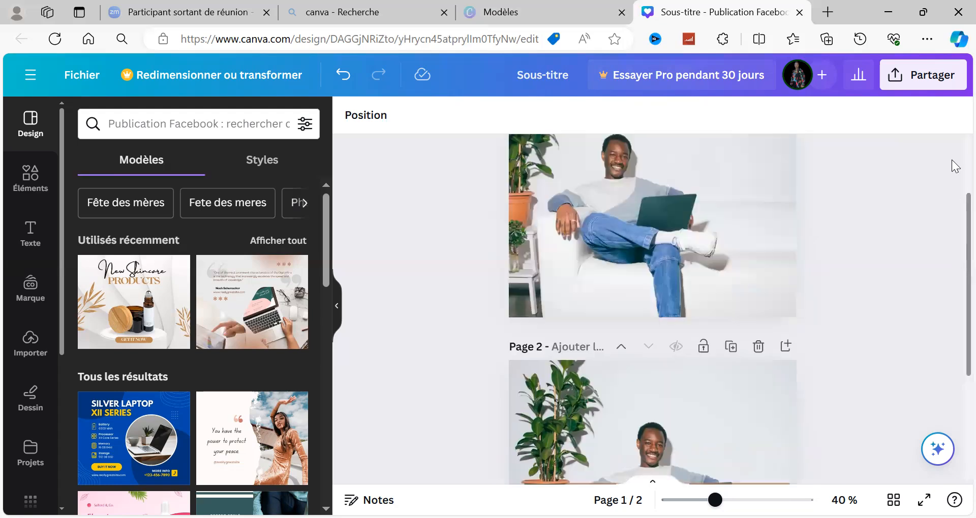
scroll(953, 284, up, 2)
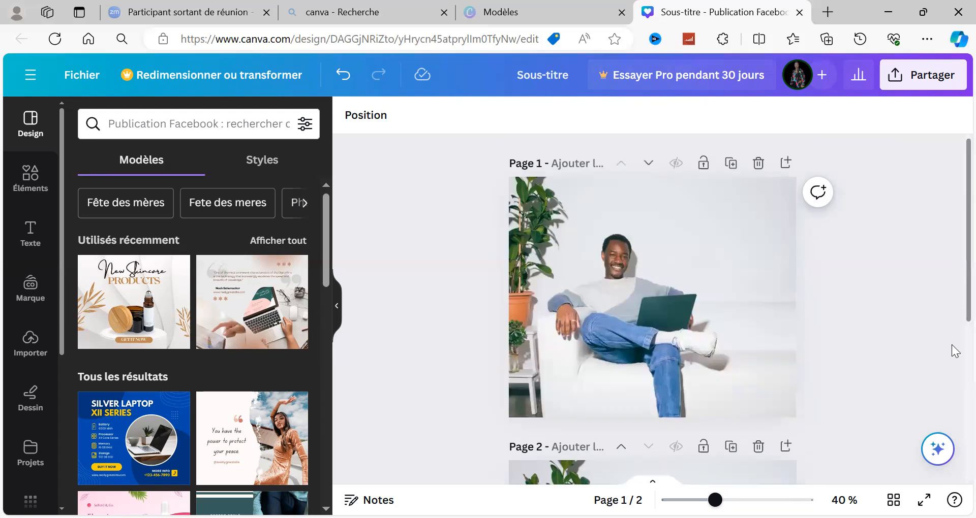
scroll(955, 366, down, 3)
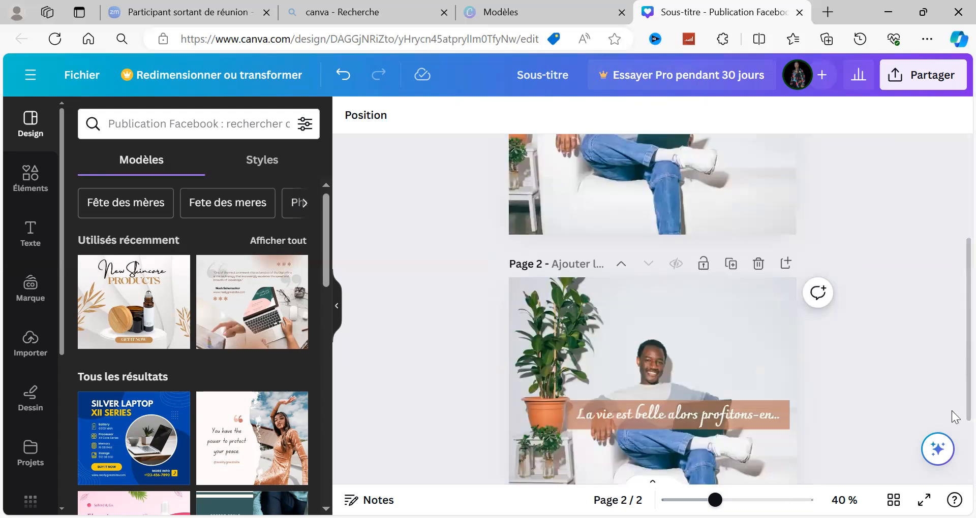
scroll(955, 447, down, 2)
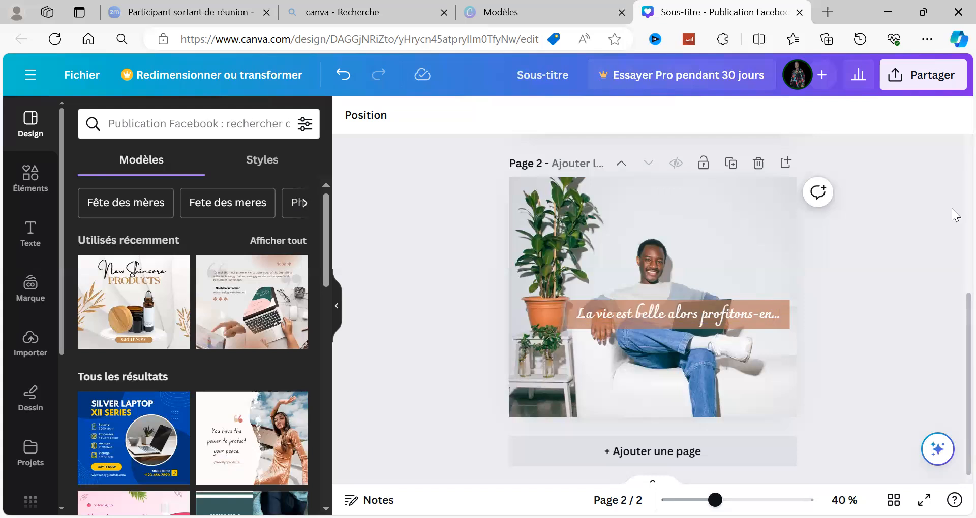
scroll(955, 244, up, 3)
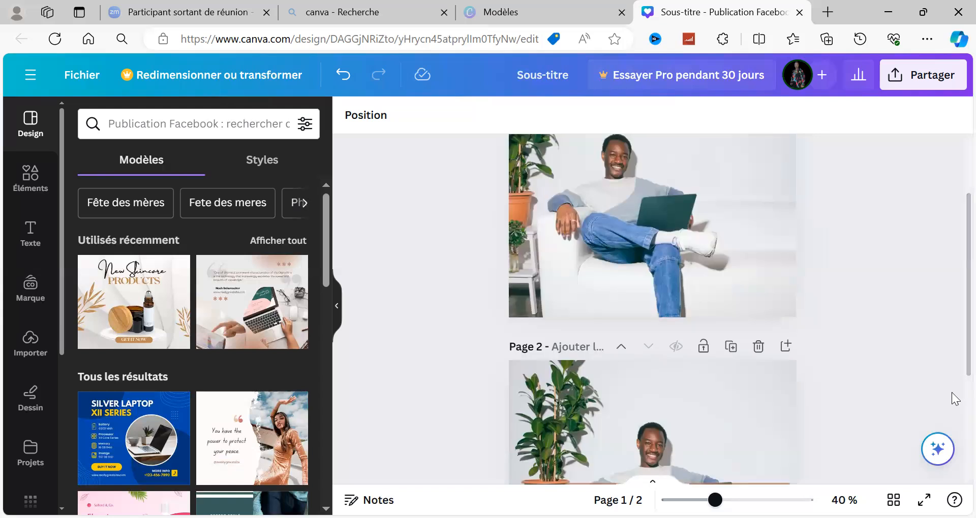
scroll(955, 403, down, 3)
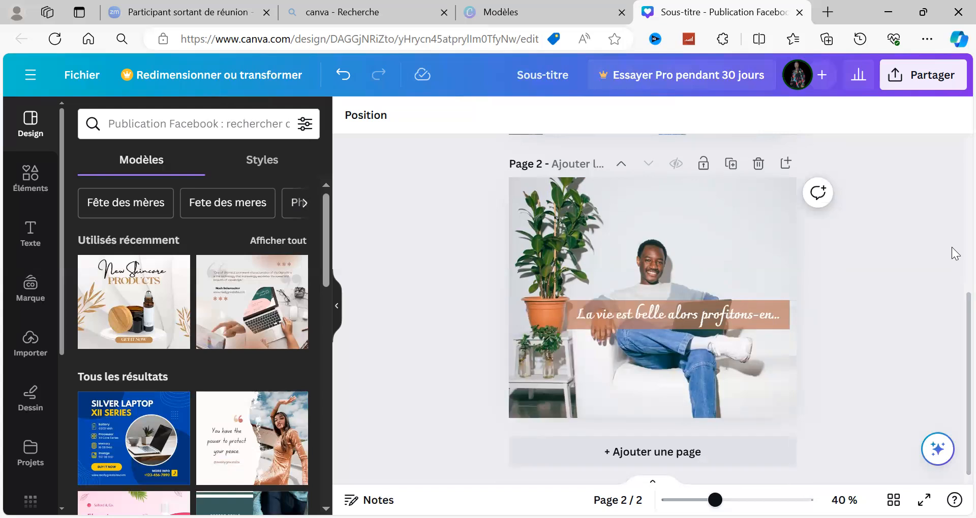
scroll(956, 198, up, 3)
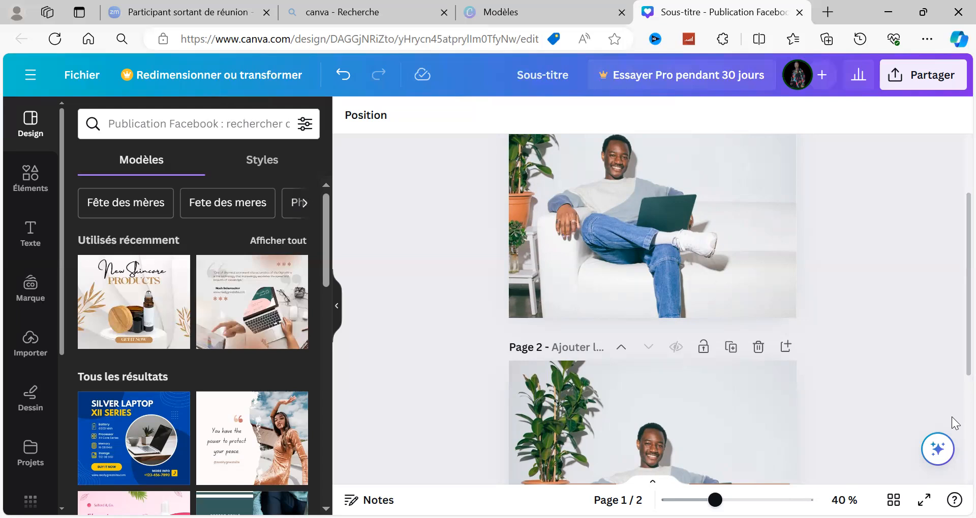
scroll(867, 389, down, 3)
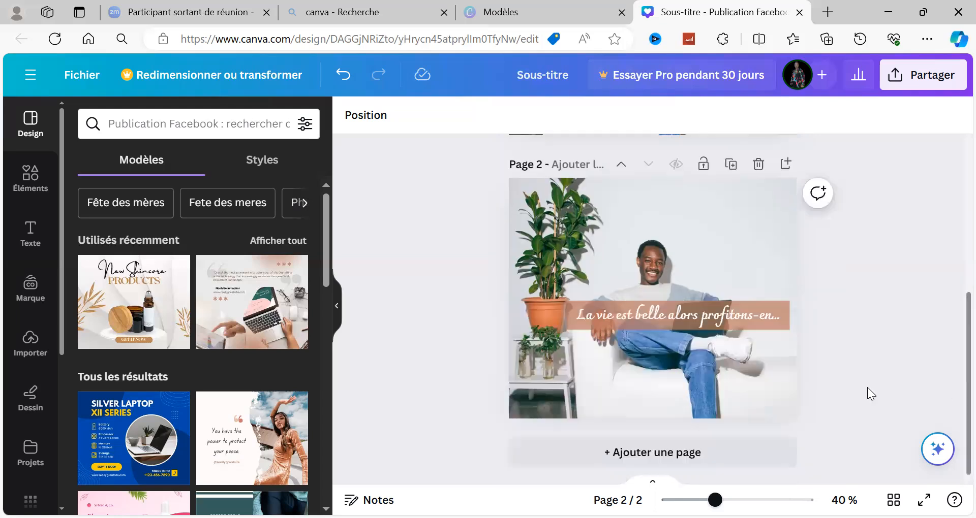
Select the page 2 photo and bring up the text styles for adding text.
click(768, 347)
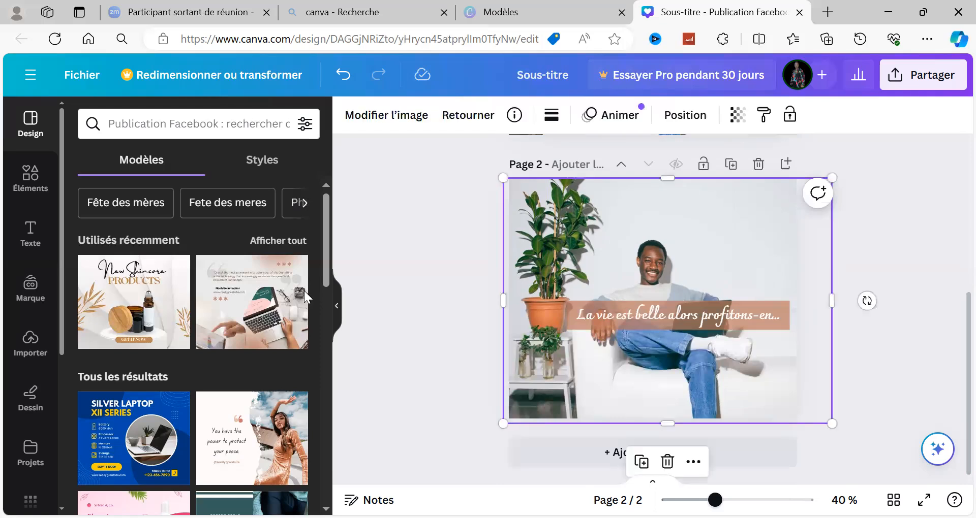
click(31, 238)
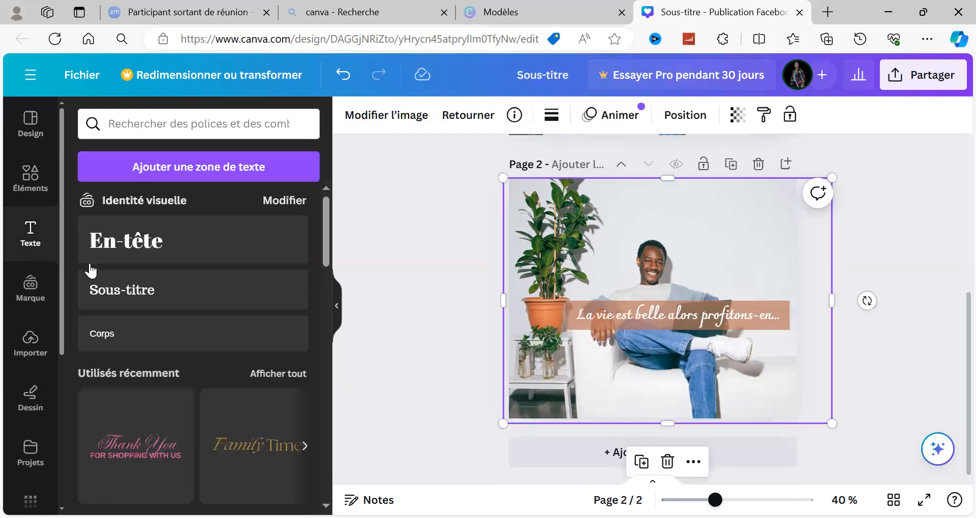
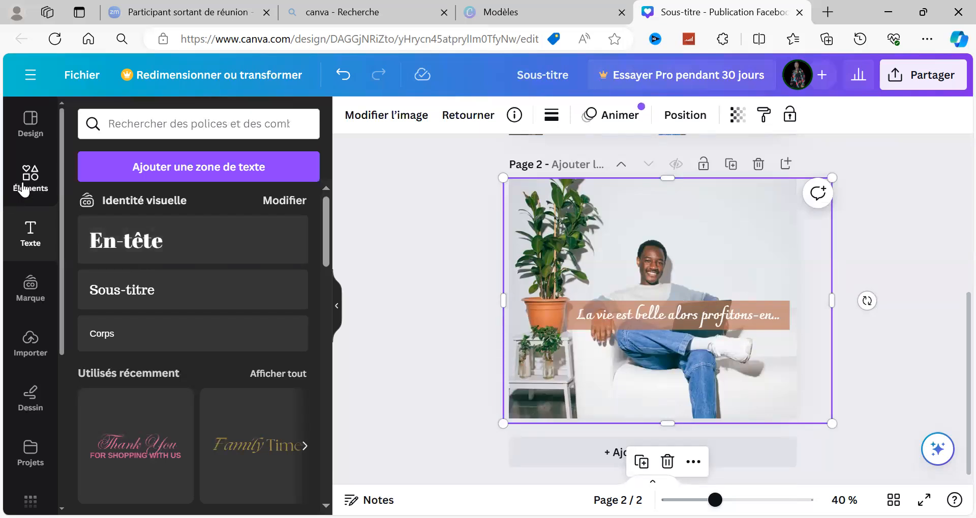
Browse the available lines and shapes and check the transparency setting of the page 2 photo.
click(23, 189)
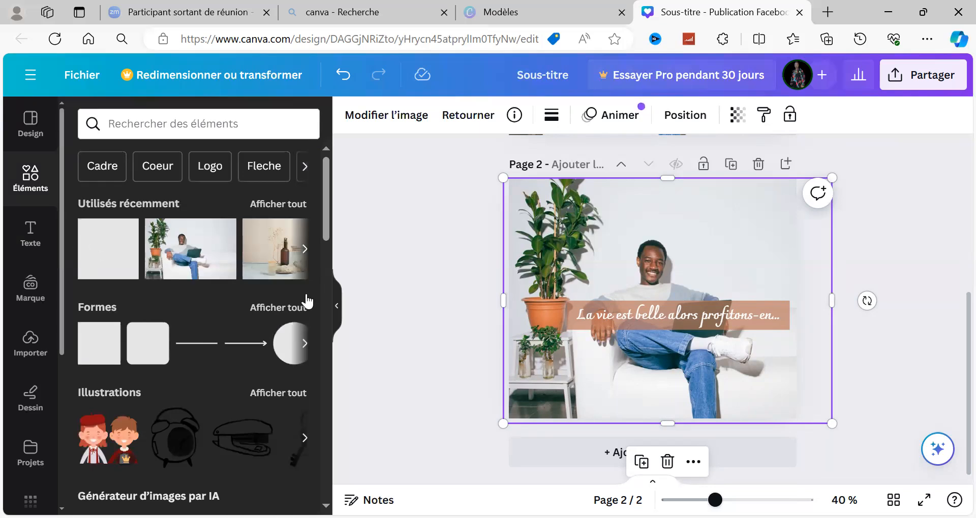
click(291, 314)
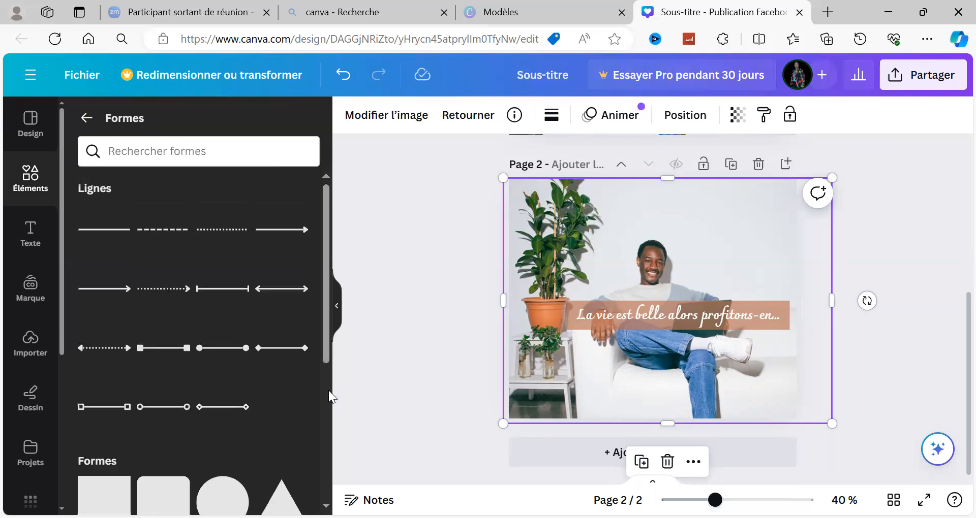
scroll(235, 311, down, 5)
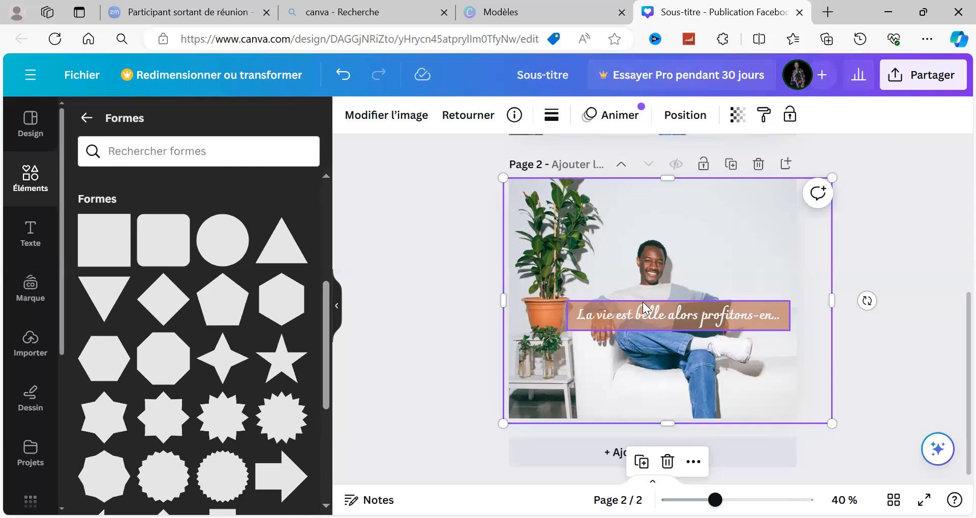
click(737, 118)
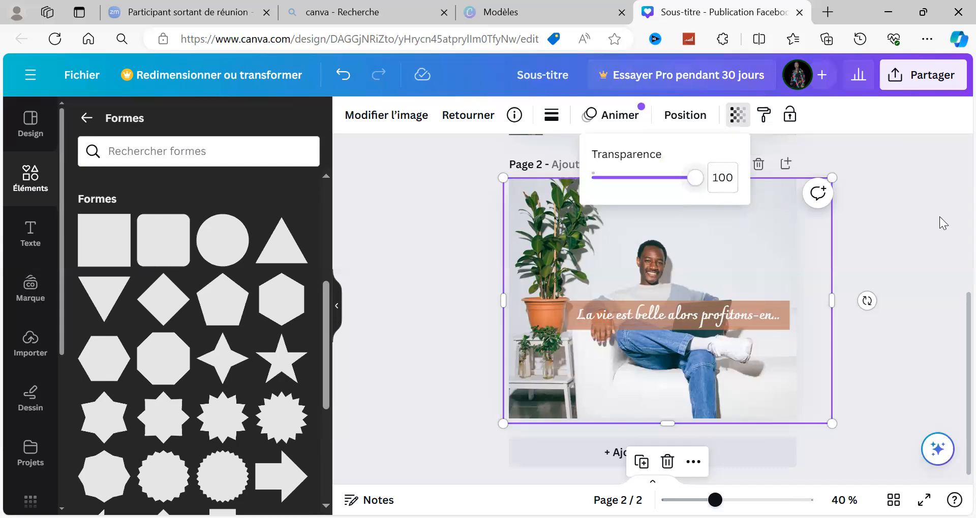
click(738, 116)
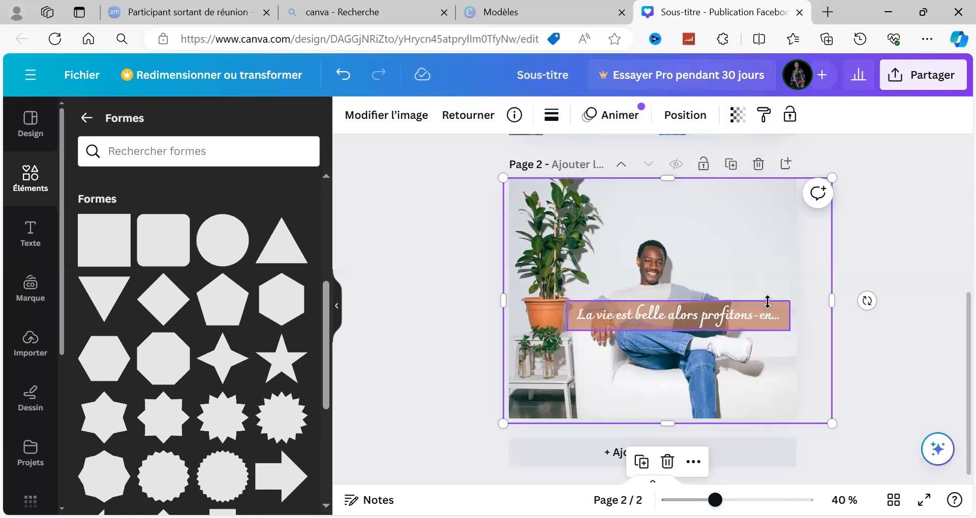
Stretch the terracotta rectangle past both side edges of page 2 and down beyond its lower edge.
click(572, 314)
drag(571, 314, 501, 328)
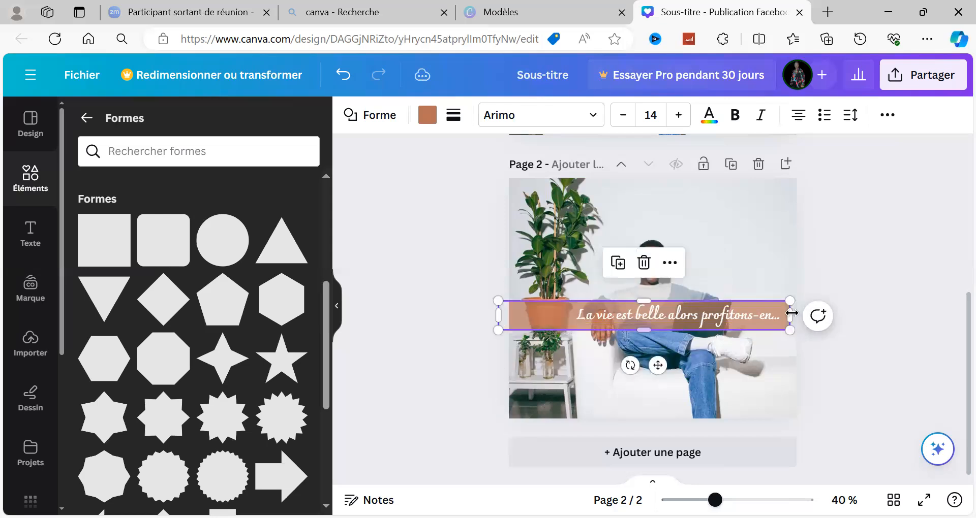
drag(791, 314, 813, 320)
drag(654, 330, 653, 442)
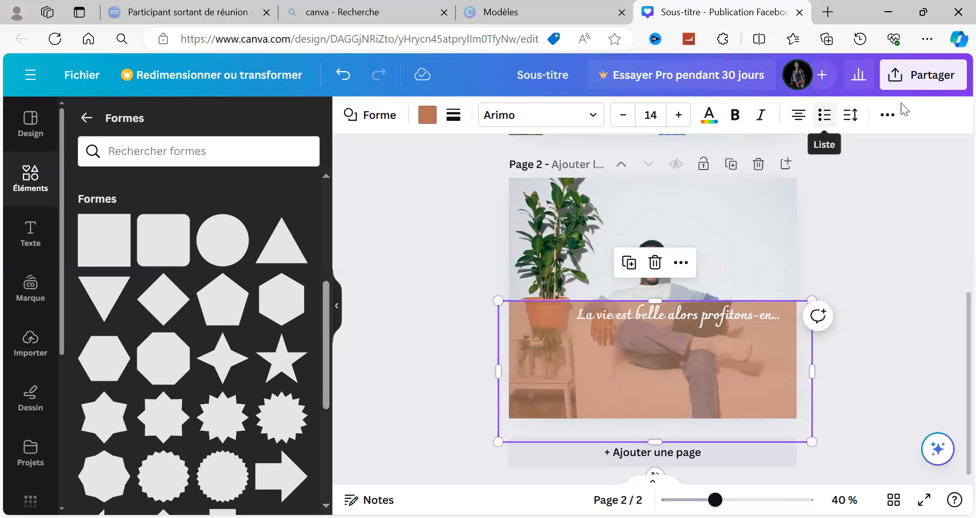
Set the enlarged terracotta rectangle's transparency to 39.
click(887, 116)
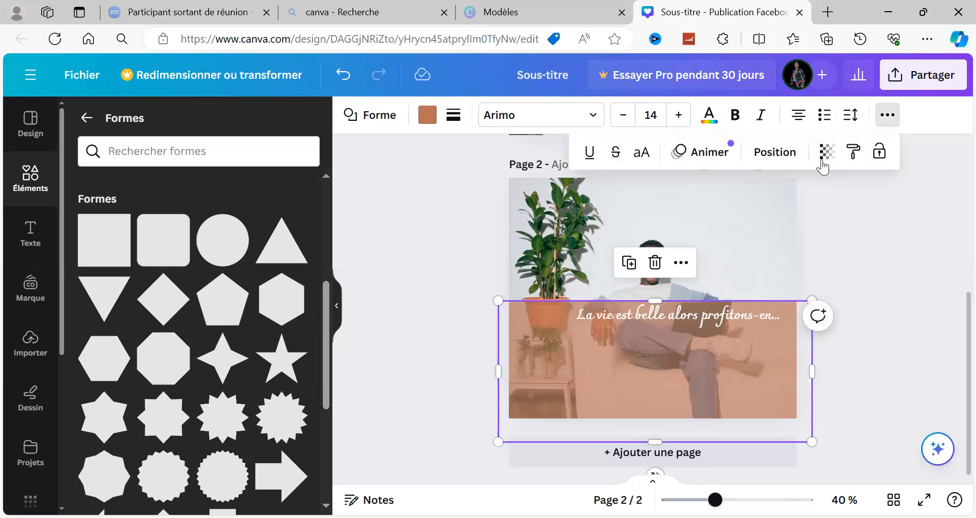
click(825, 157)
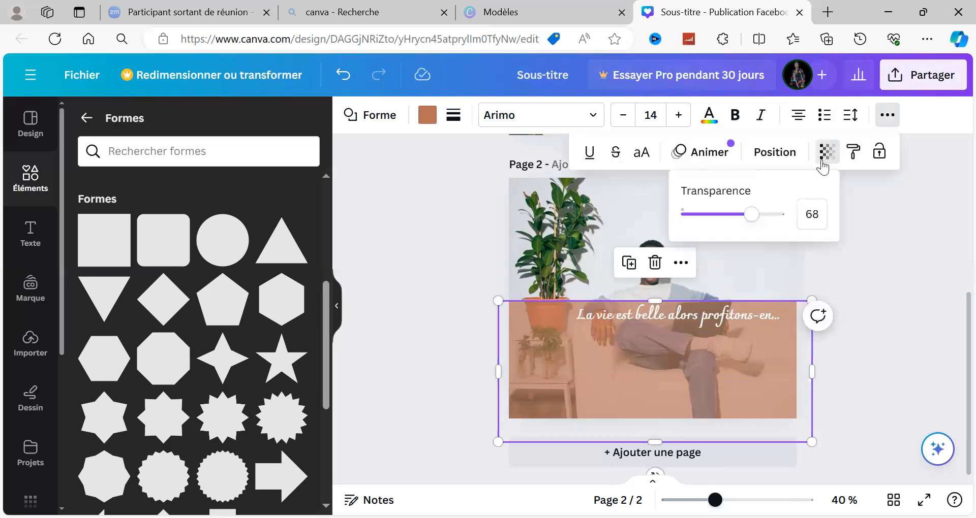
click(724, 224)
drag(722, 224, 719, 222)
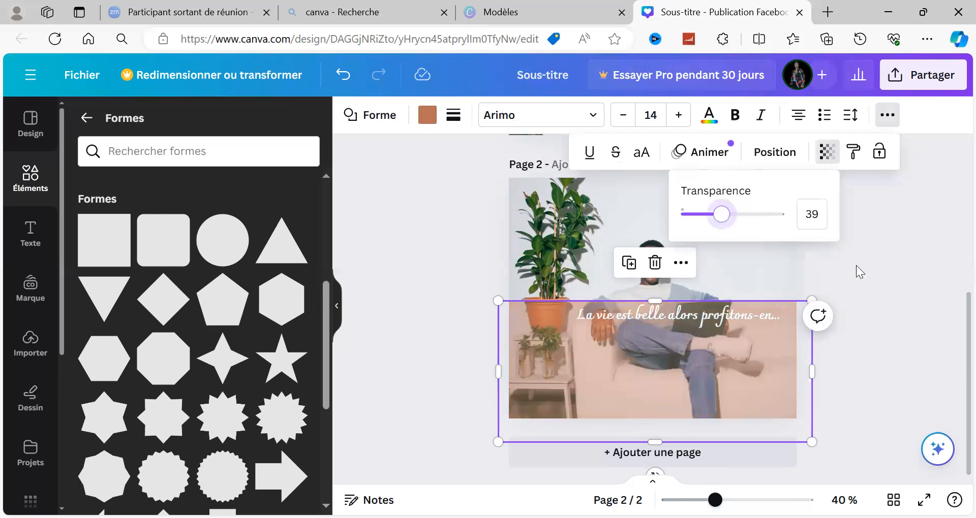
click(782, 365)
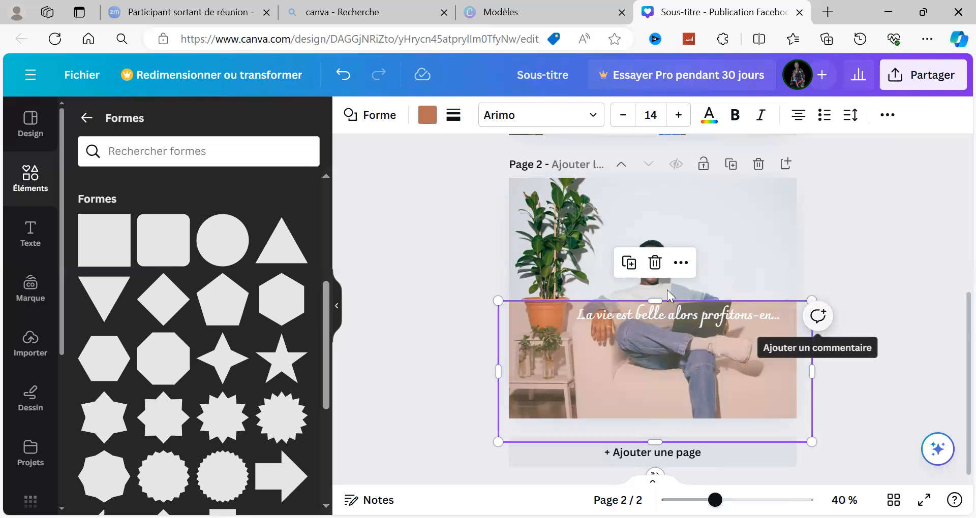
Extend the rectangle up to the upper edge of page 2 and recolour it black (#000000).
drag(661, 300, 642, 175)
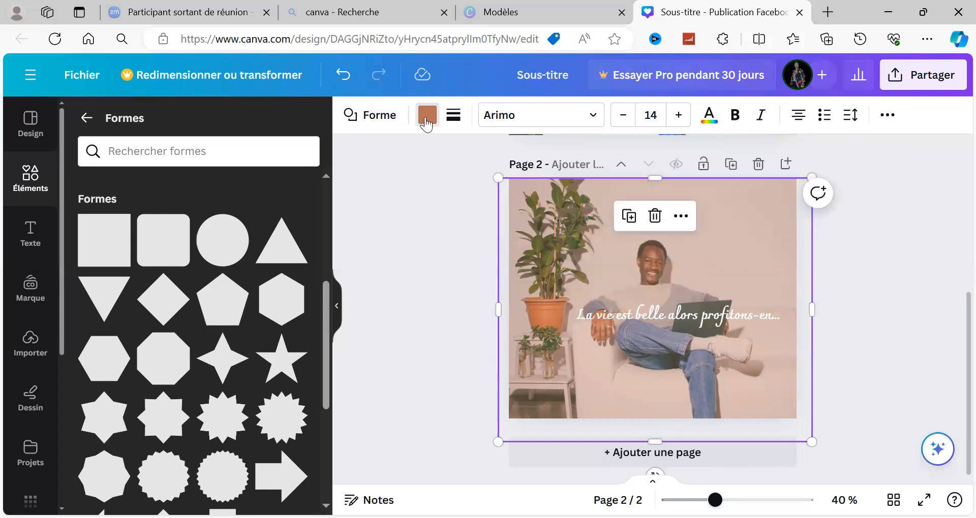
click(426, 116)
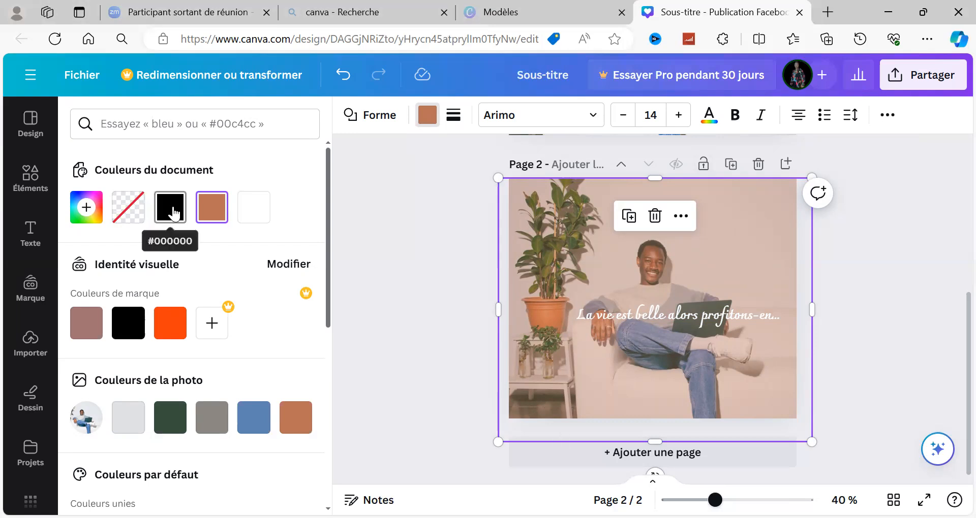
click(171, 210)
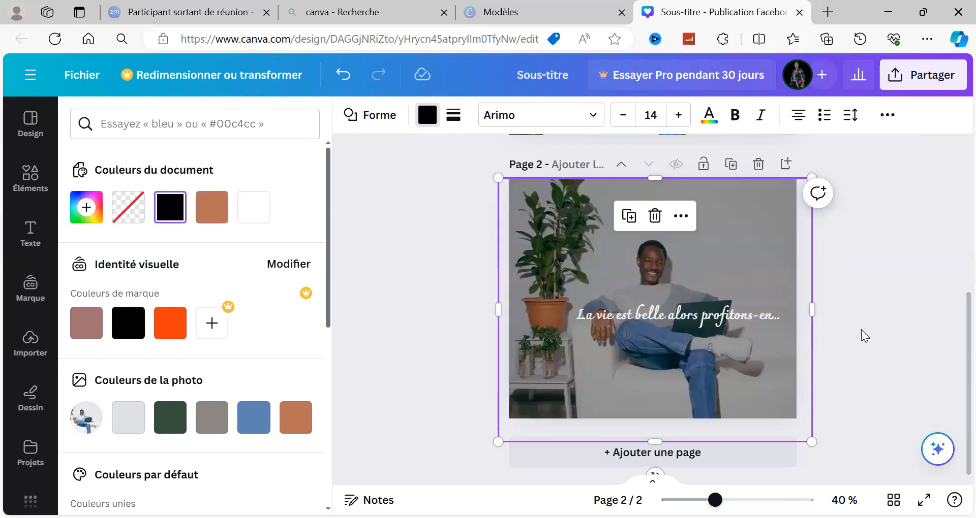
click(898, 340)
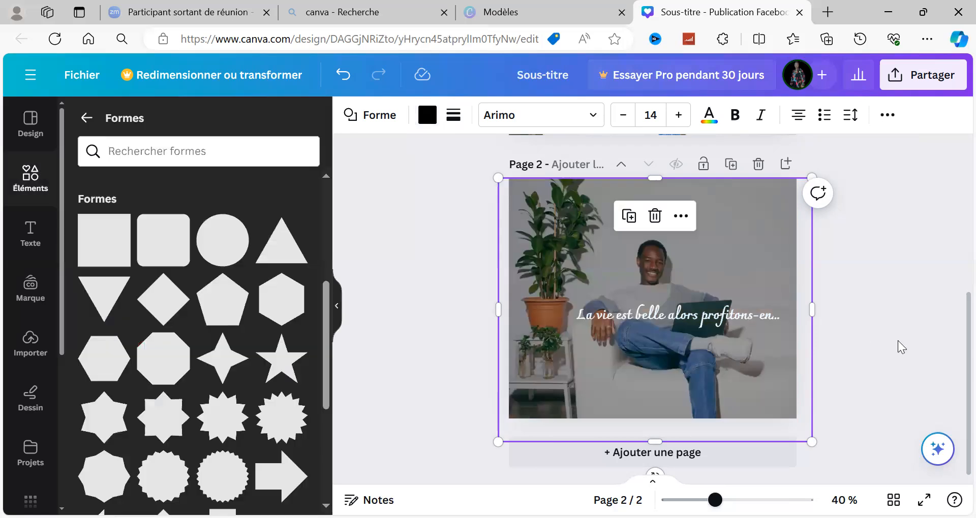
click(898, 341)
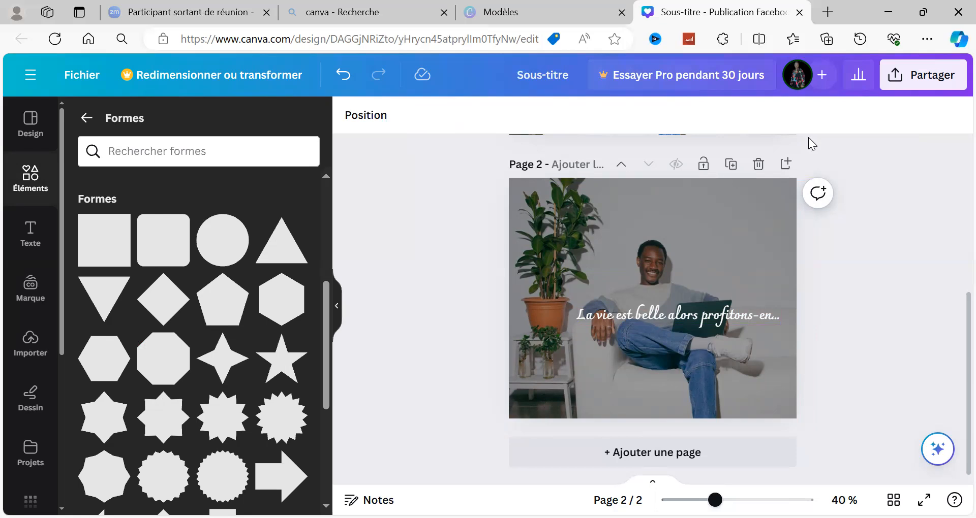
Try moving page 2 above page 1, and undo that along with the rectangle's recolouring, transparency and resizing.
click(628, 173)
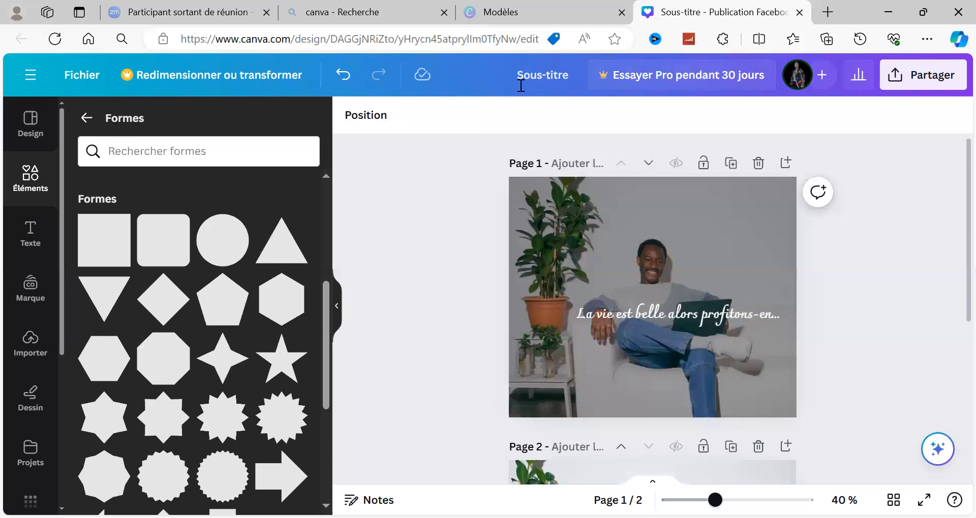
key(ctrl+z)
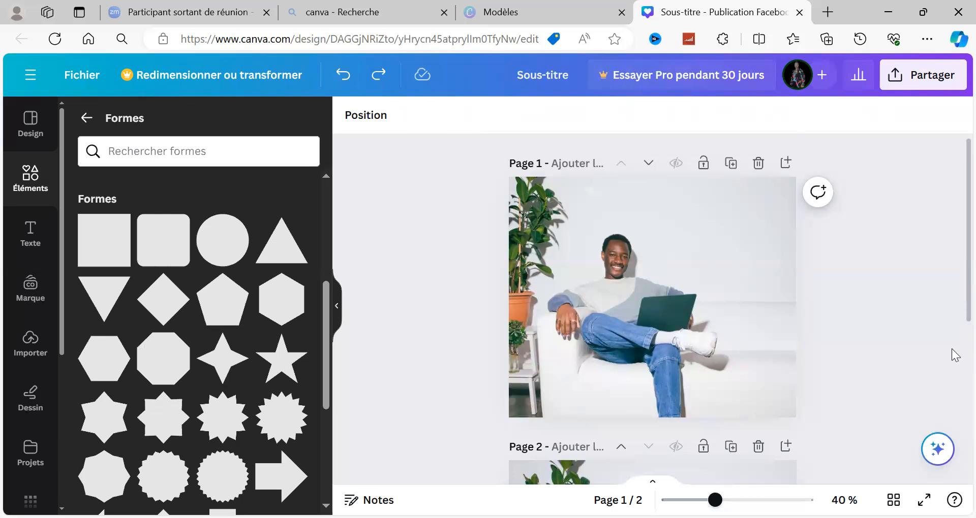
scroll(956, 355, down, 4)
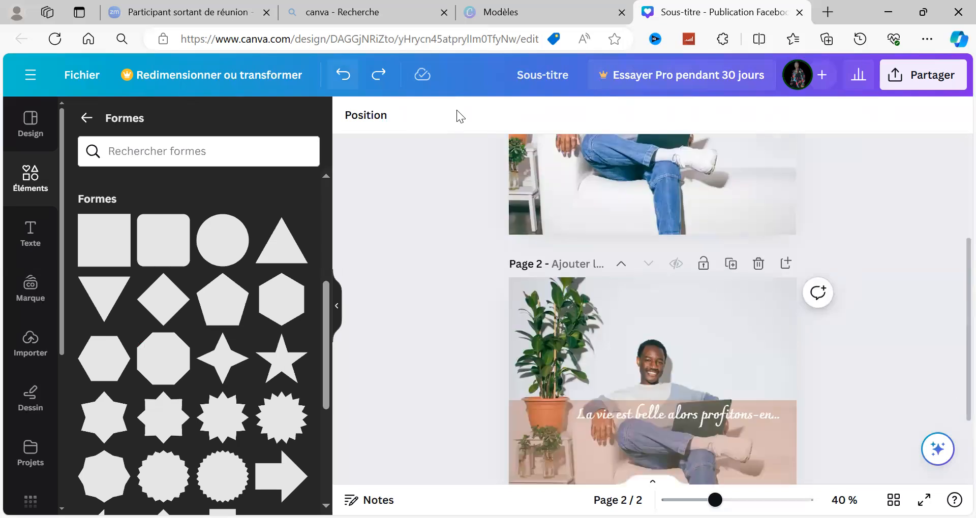
key(ctrl+z)
key(ctrl+z)
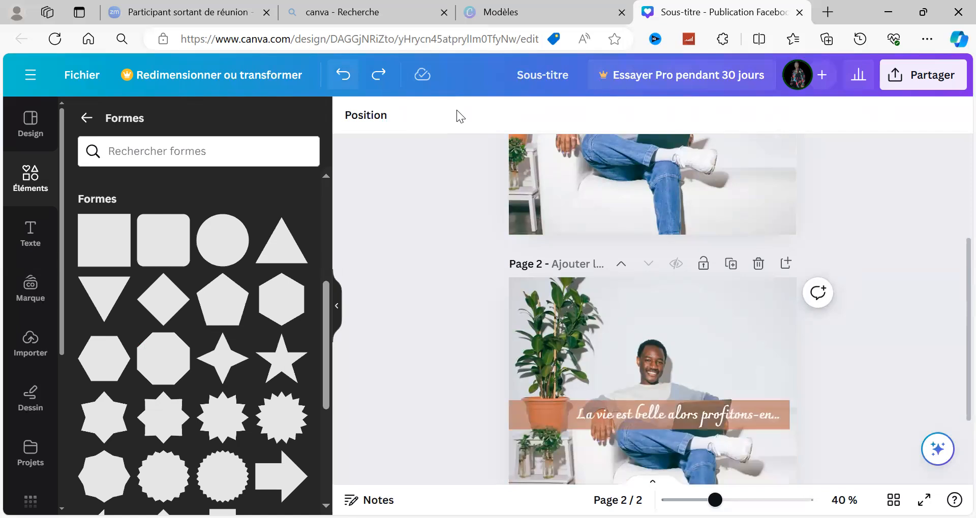
click(348, 92)
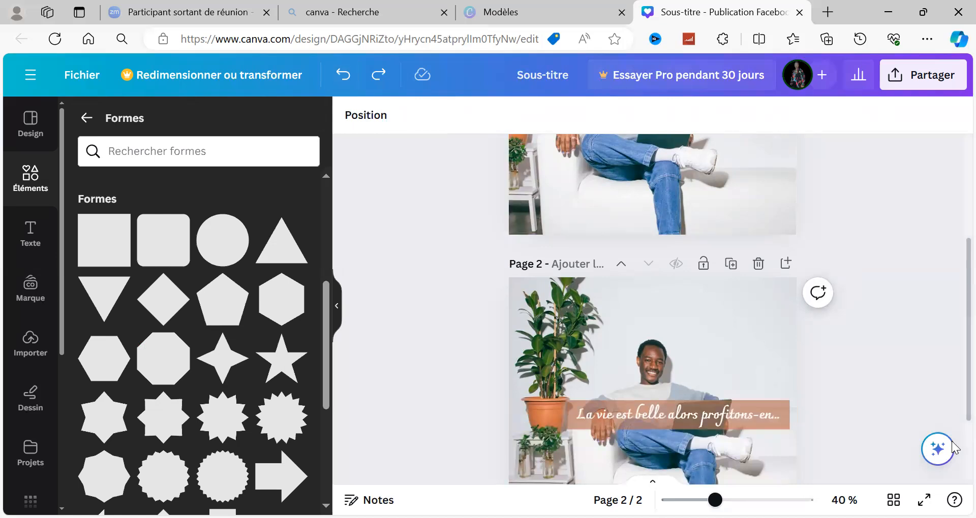
Add a blank third page below page 2.
scroll(952, 448, down, 2)
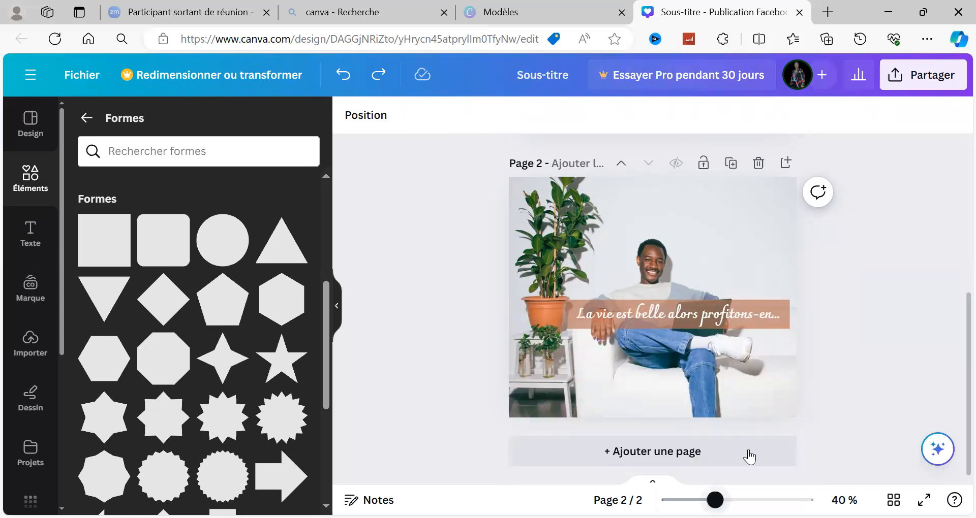
click(725, 458)
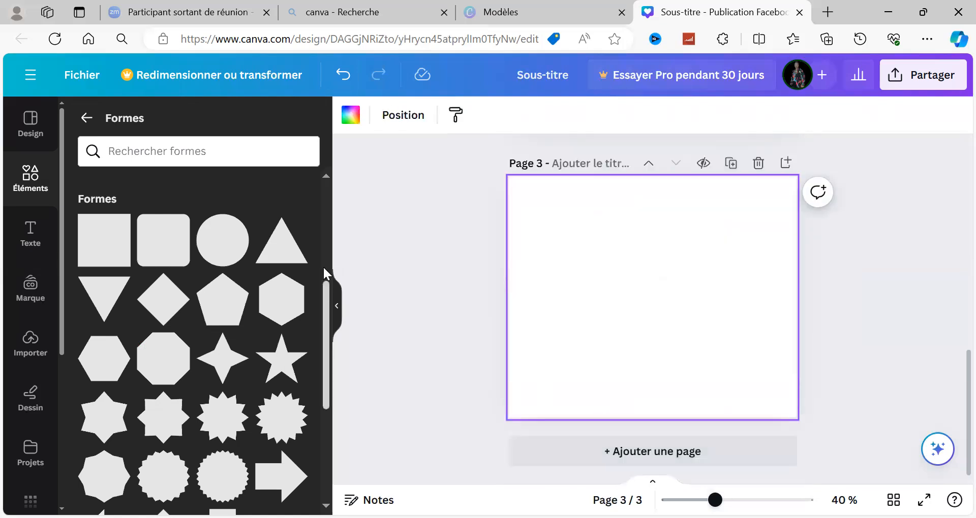
Insert the recently used photo of the brown bottle and jar on page 3 and stretch it upward to about 782 × 677.
scroll(322, 266, up, 5)
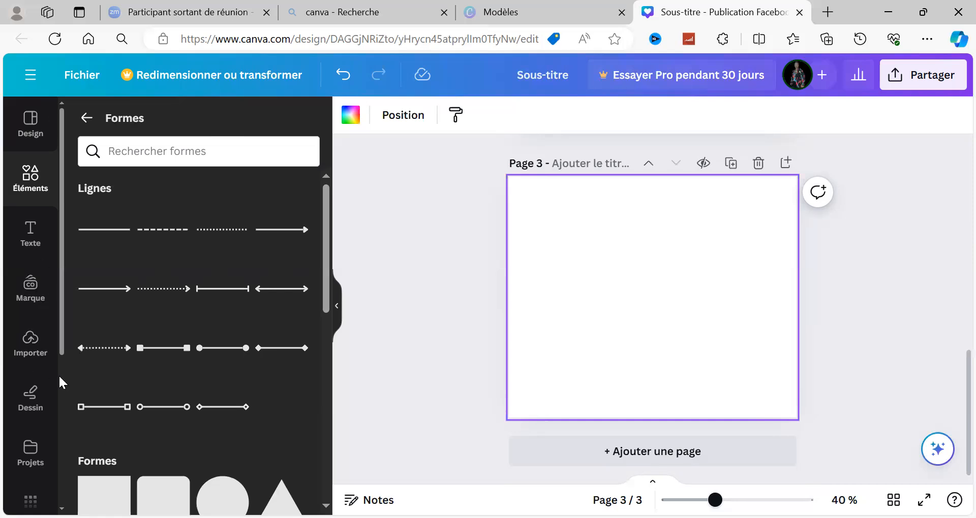
scroll(58, 376, down, 5)
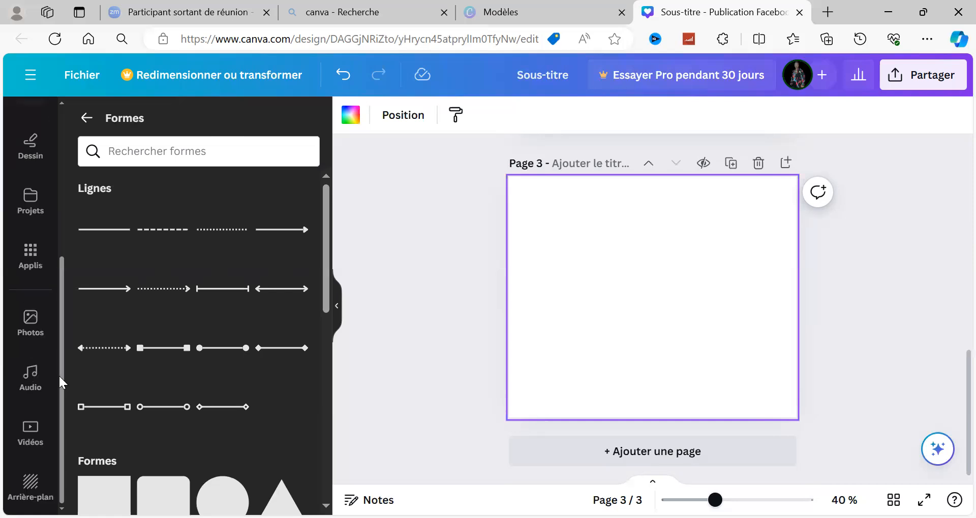
click(31, 337)
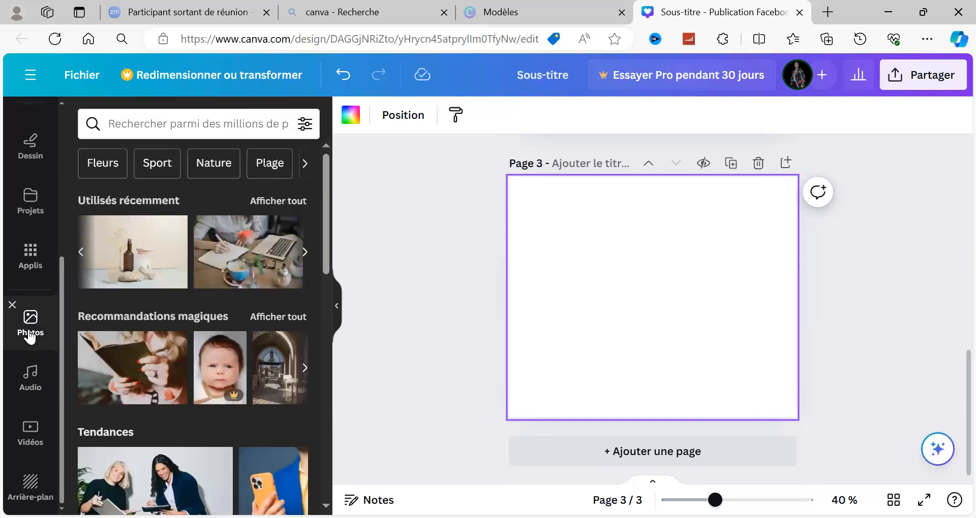
click(107, 250)
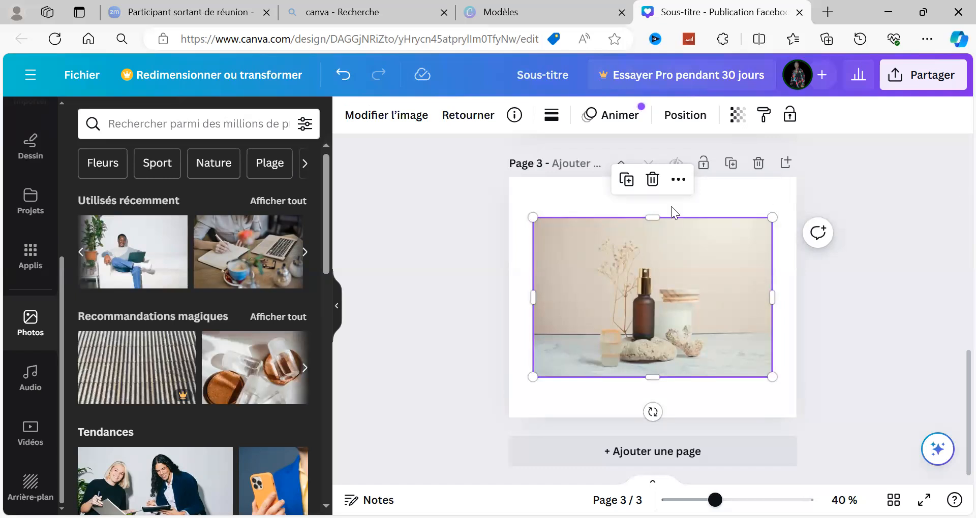
drag(652, 216, 649, 168)
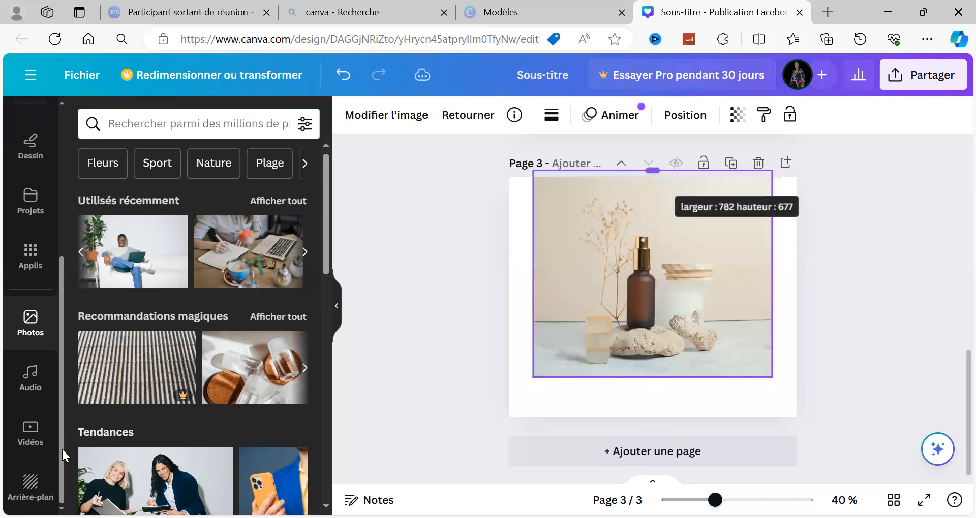
Examine the existing projects and the photo library as sources of content for the design.
drag(61, 267, 83, 139)
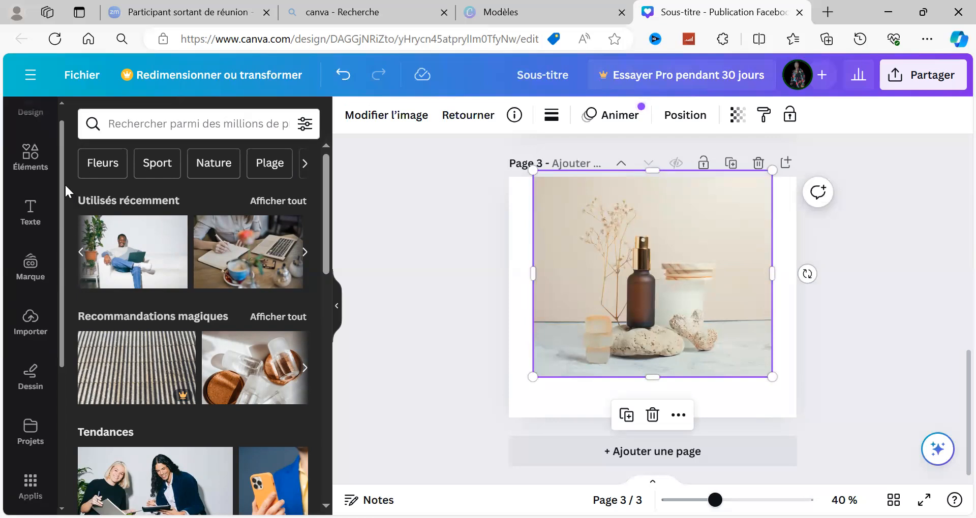
drag(60, 181, 62, 150)
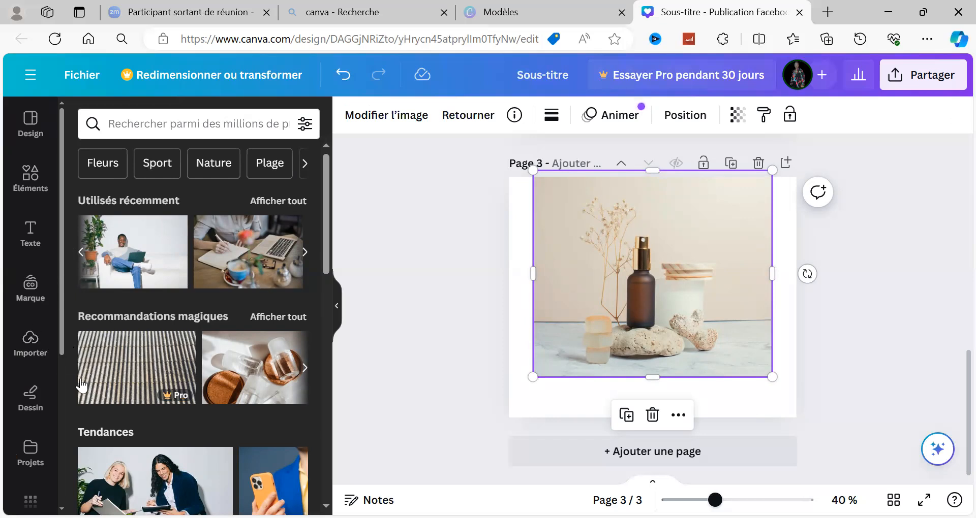
drag(57, 452, 53, 498)
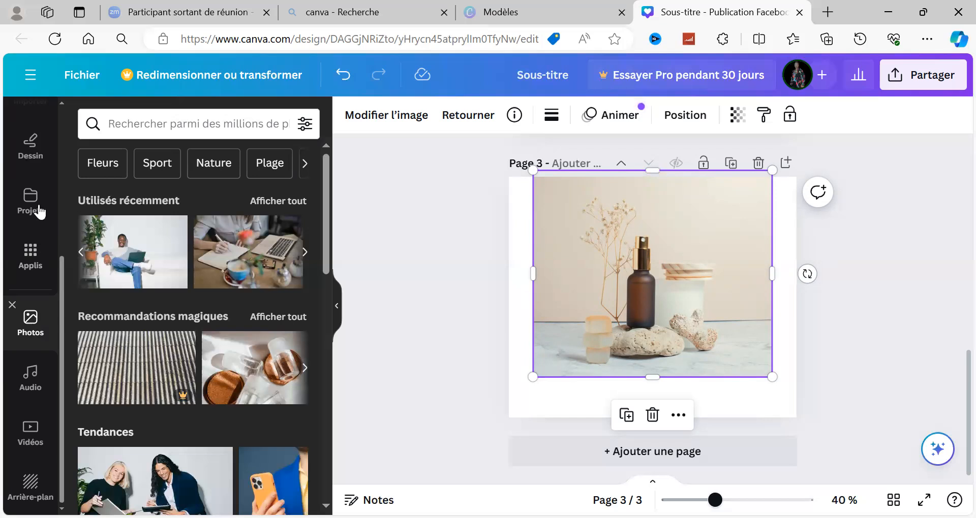
click(37, 216)
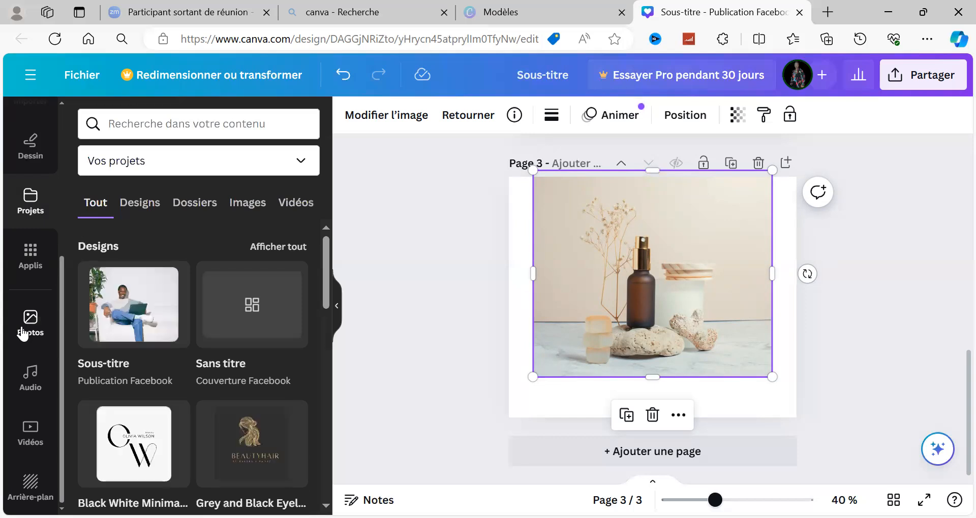
click(23, 334)
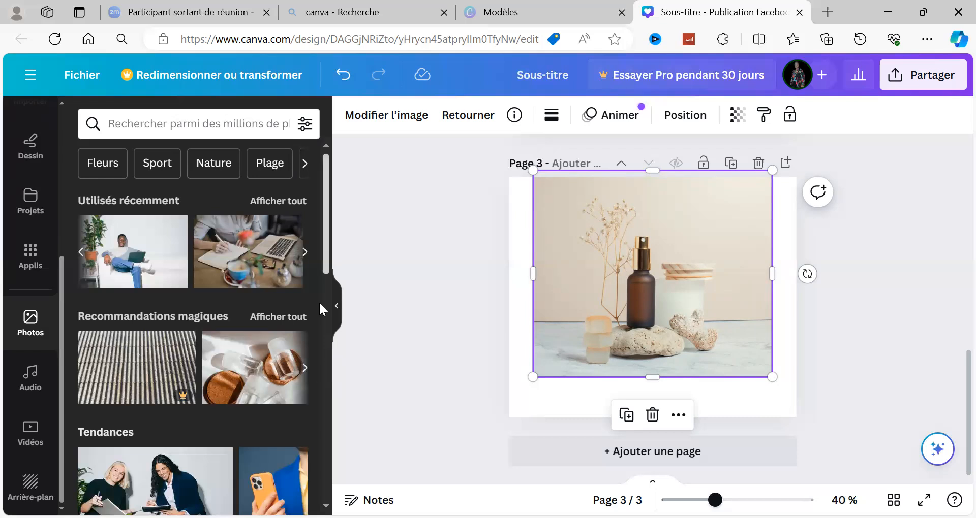
scroll(319, 303, down, 3)
drag(326, 313, 356, 240)
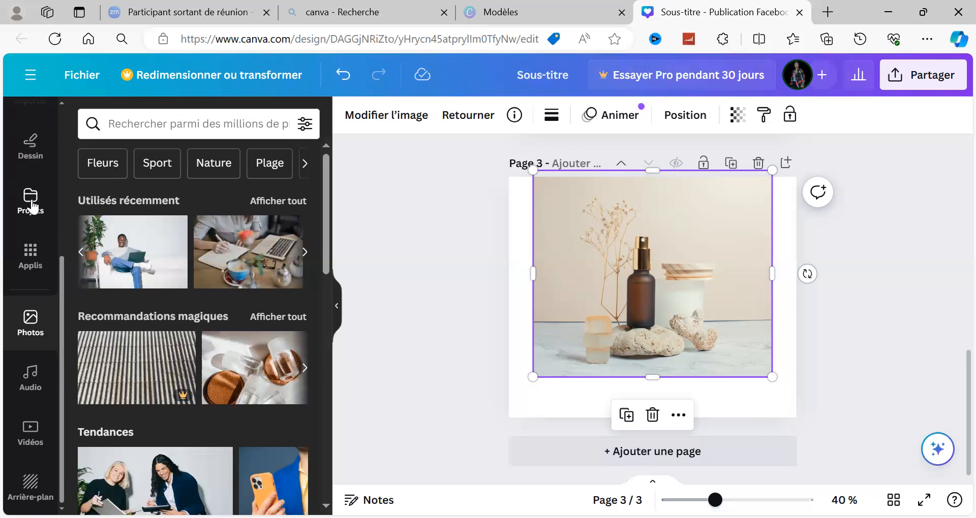
click(32, 207)
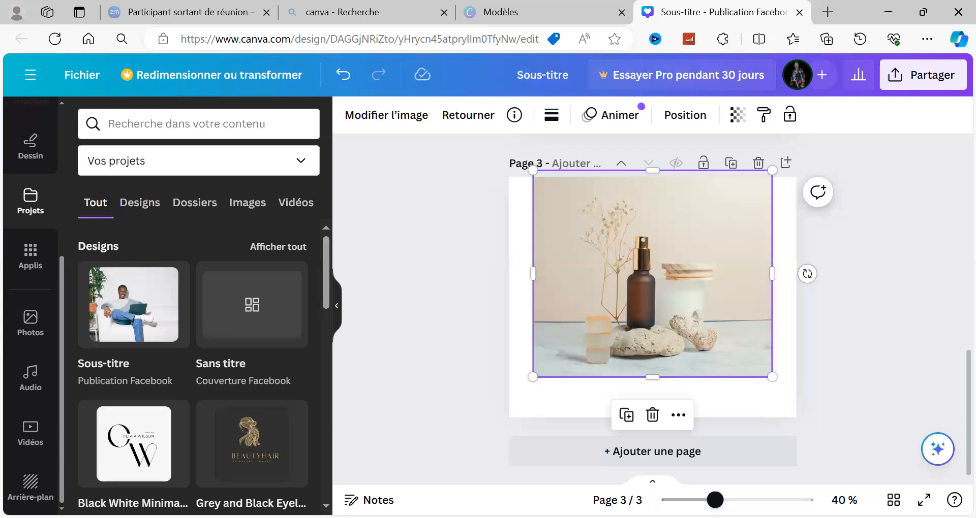
Delete the photo of the brown bottle and jar from page 3.
click(653, 416)
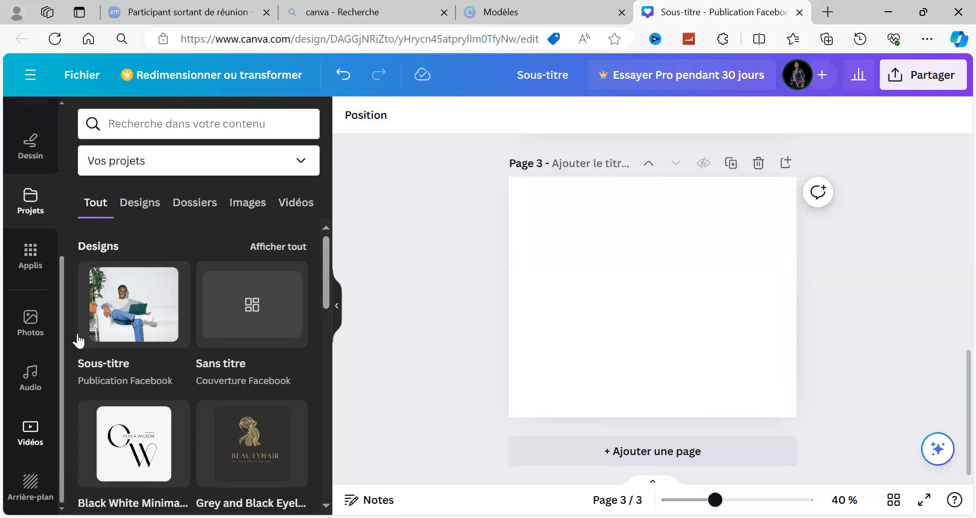
Examine the range of content categories available for the design, including the photo library with its recently used and recommended images.
scroll(62, 309, up, 3)
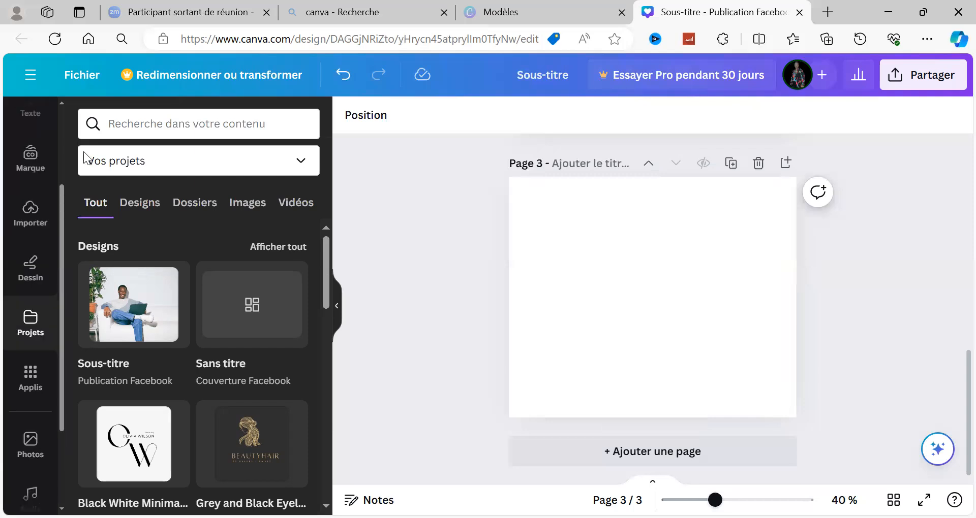
scroll(20, 174, up, 3)
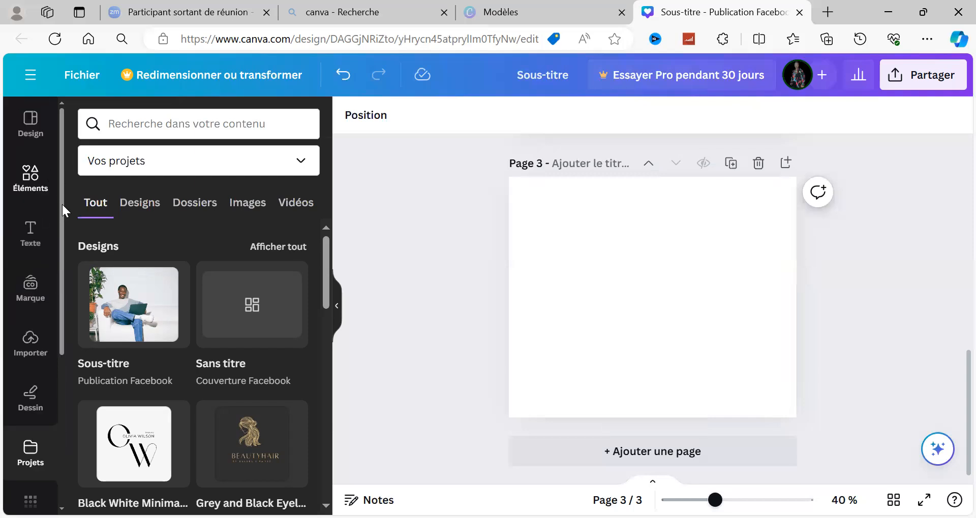
scroll(57, 239, down, 1)
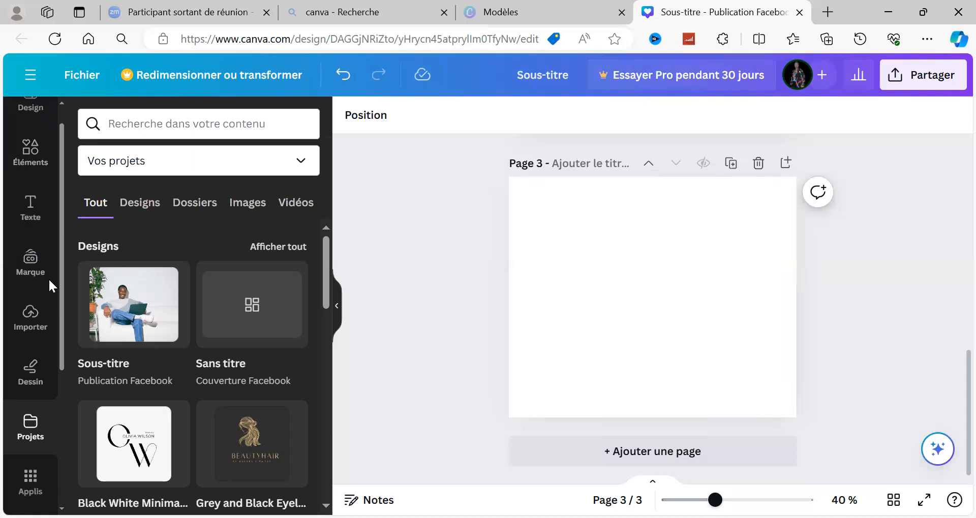
scroll(48, 278, down, 3)
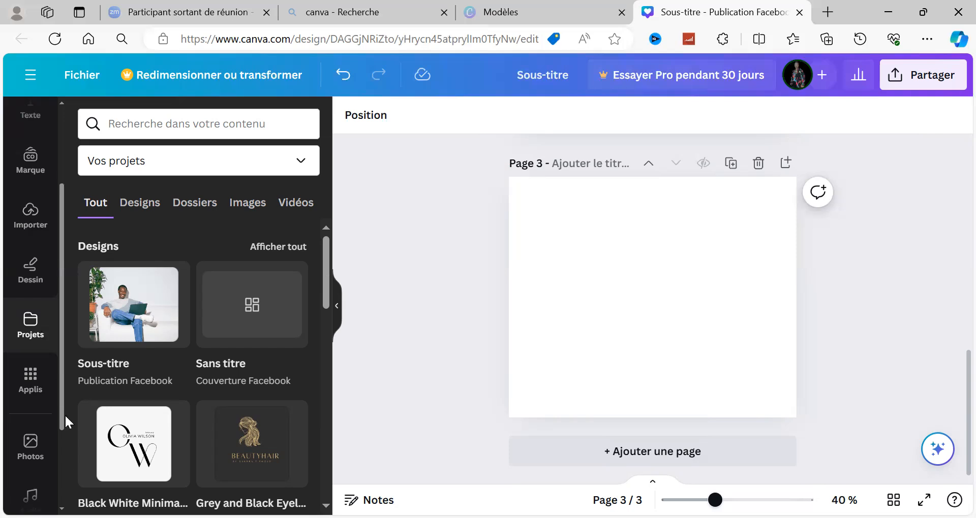
drag(65, 413, 65, 477)
drag(89, 229, 89, 228)
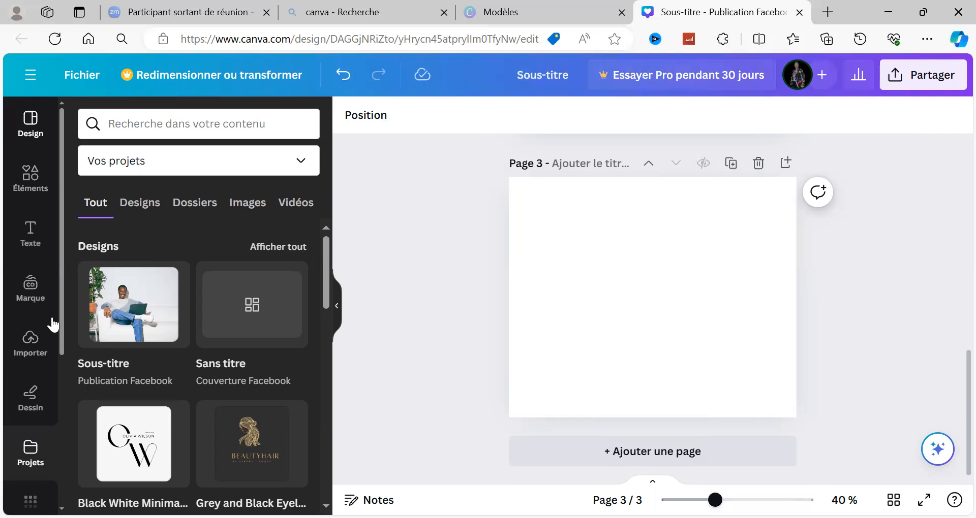
drag(60, 336, 72, 413)
scroll(60, 484, down, 2)
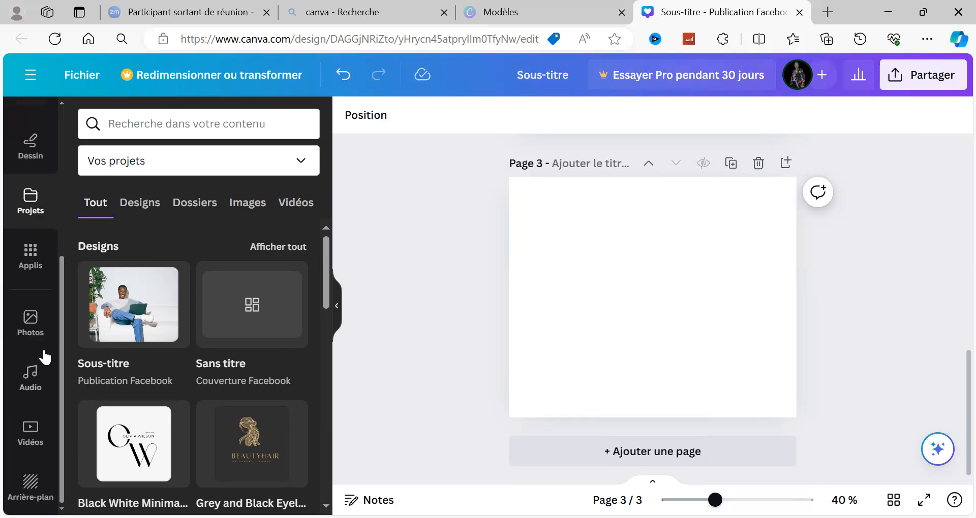
click(30, 320)
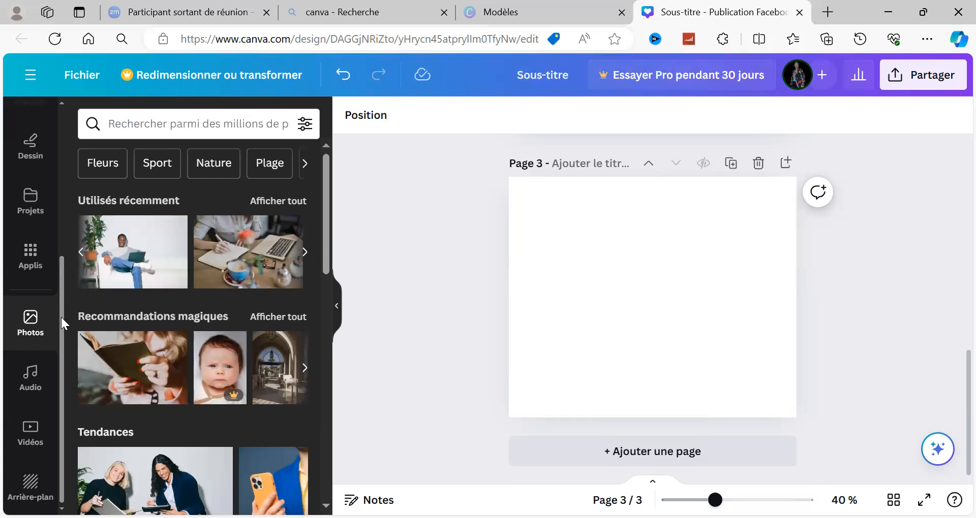
drag(61, 317, 67, 286)
scroll(20, 159, up, 4)
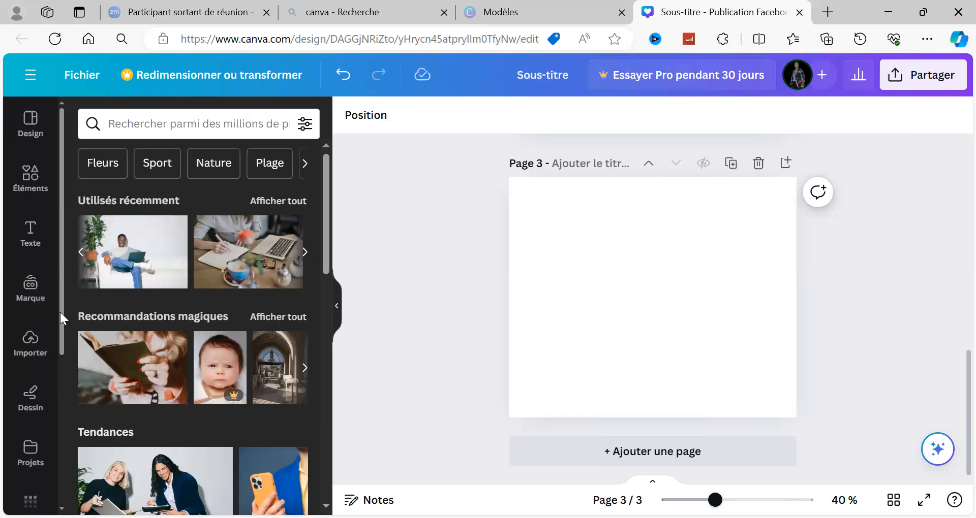
scroll(60, 312, down, 5)
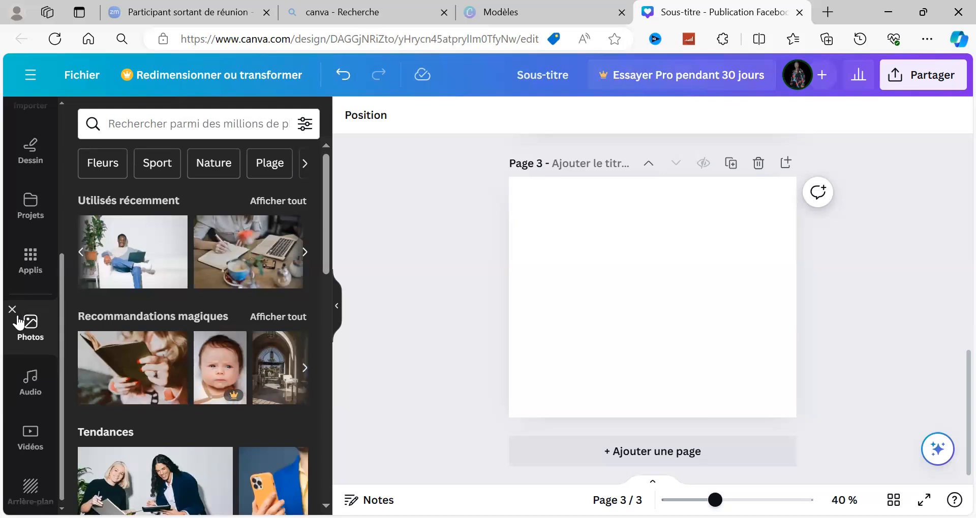
Examine the audio library and its recently used tracks alongside the other content categories.
click(31, 382)
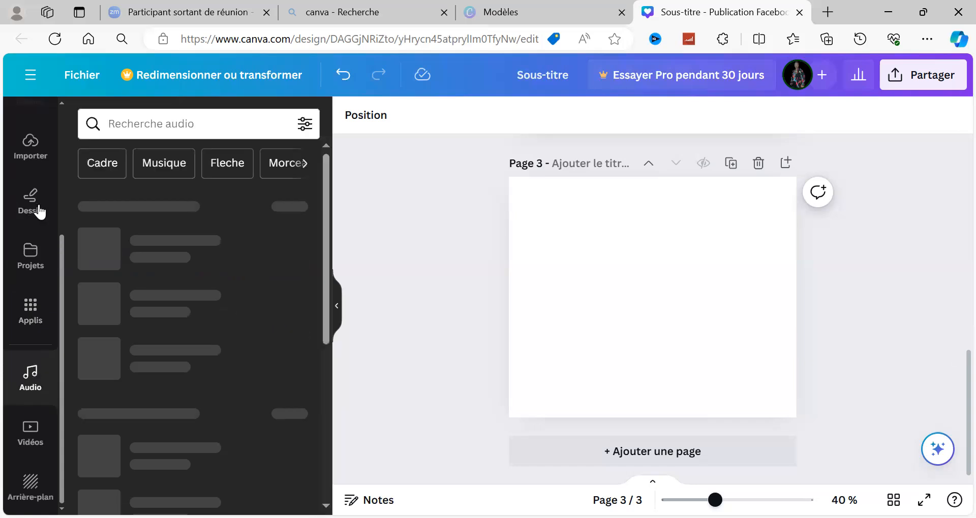
scroll(59, 185, up, 4)
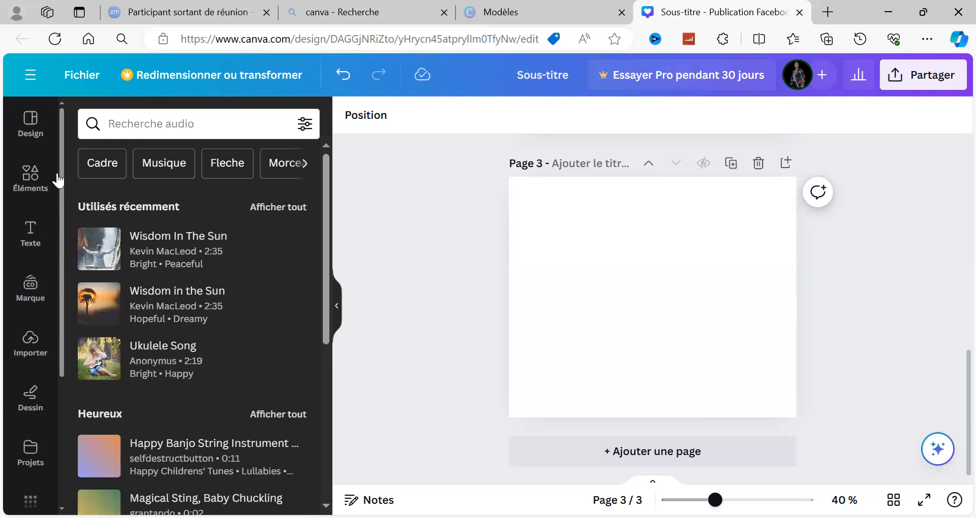
scroll(53, 342, down, 4)
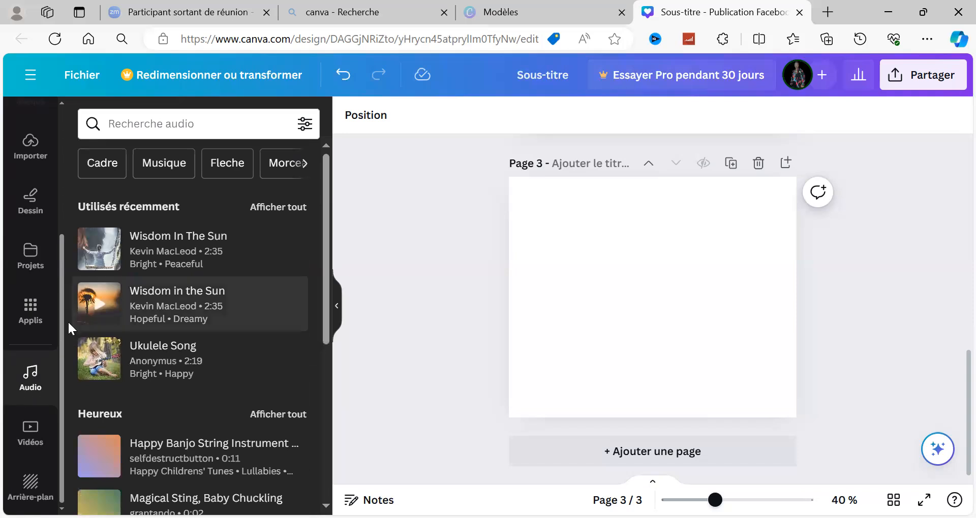
drag(61, 320, 83, 139)
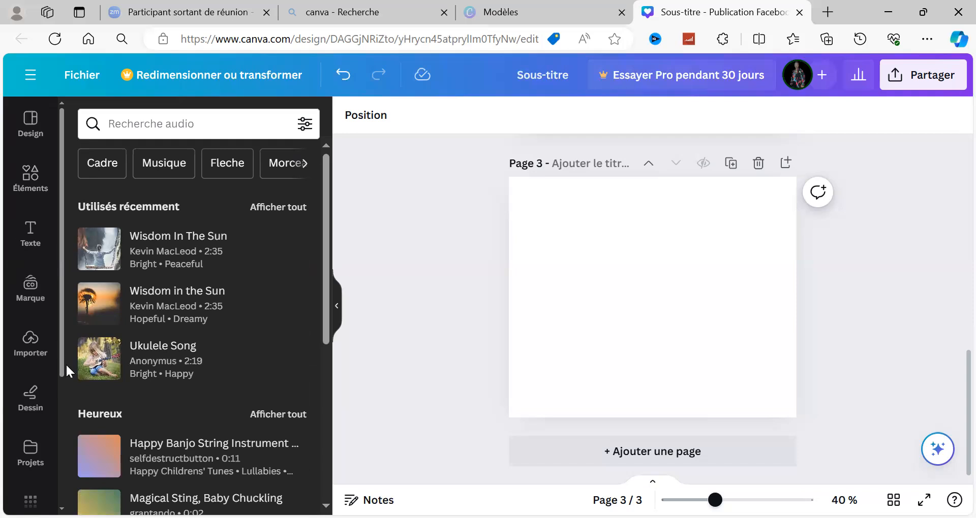
scroll(59, 407, down, 4)
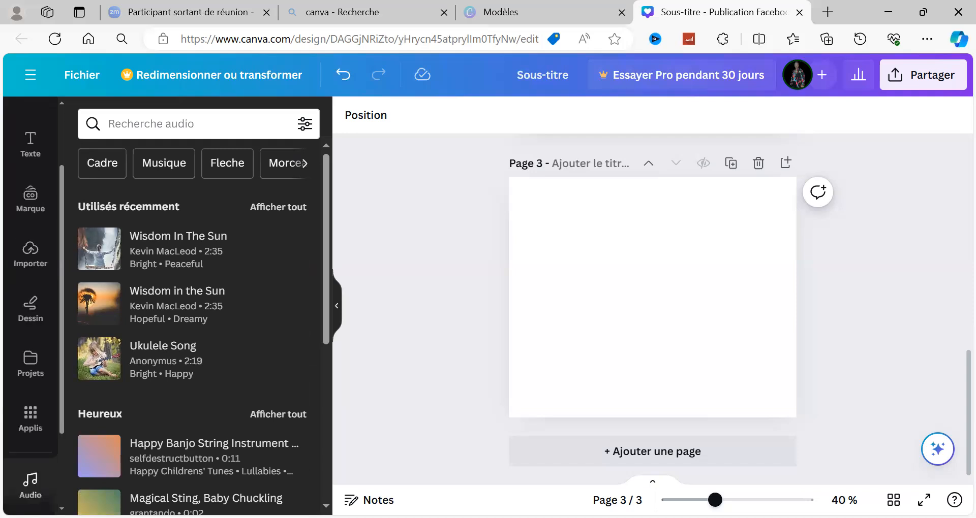
scroll(56, 407, up, 4)
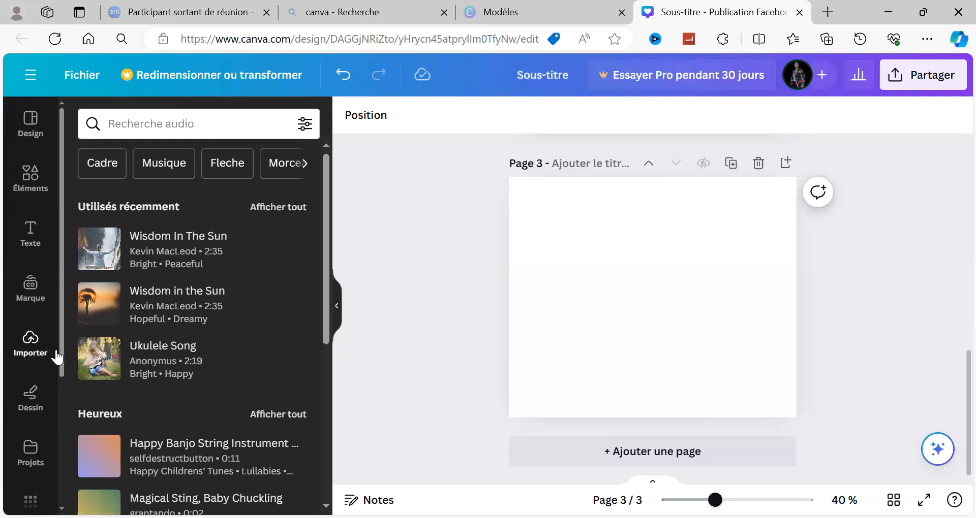
scroll(43, 475, down, 4)
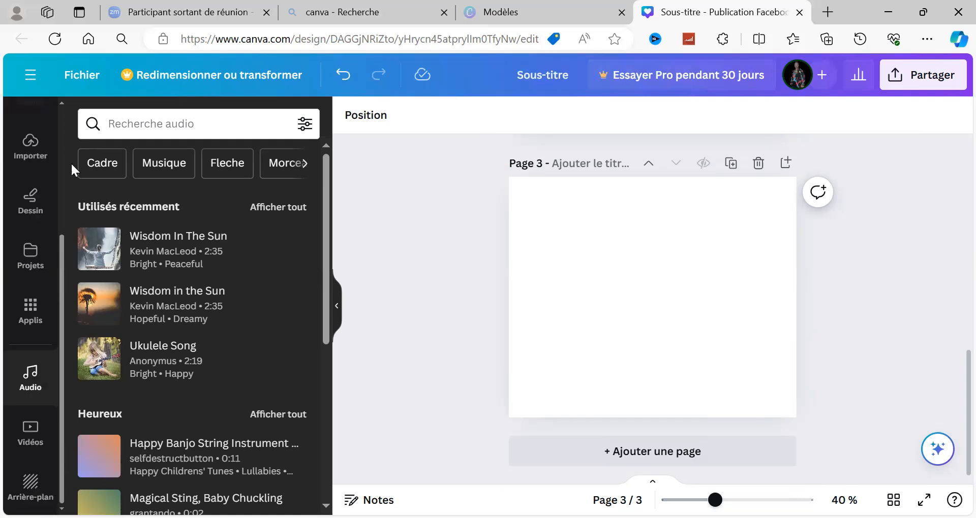
scroll(71, 164, up, 4)
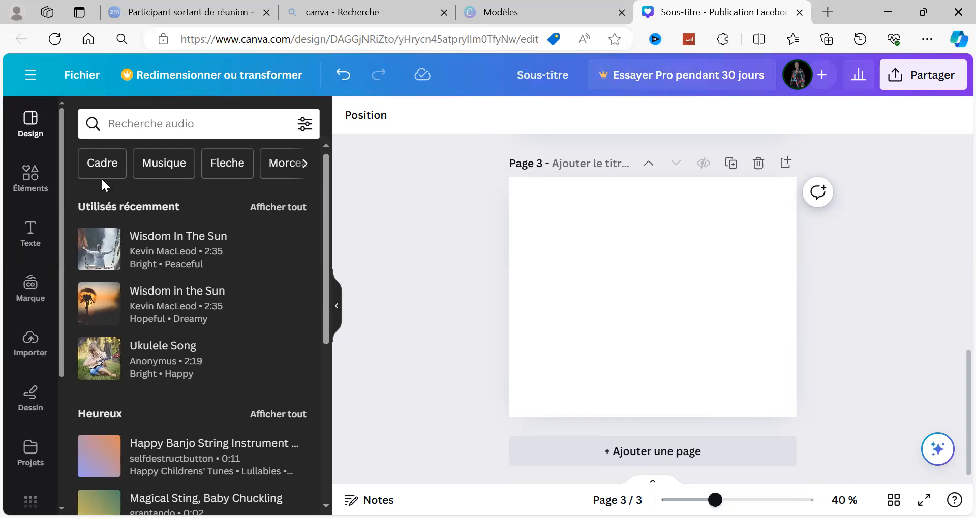
Look through the templates, shapes, text styles, drawing tools and existing projects available for the design.
click(36, 121)
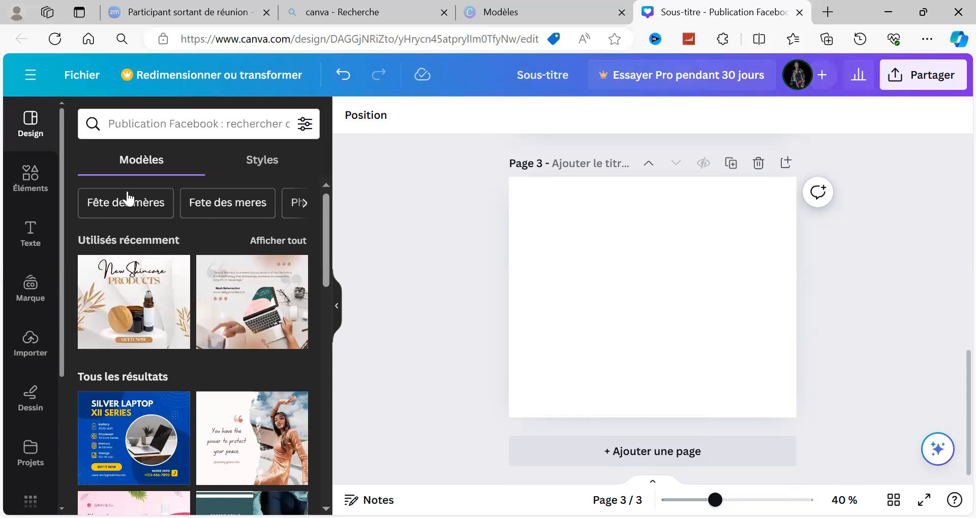
click(45, 184)
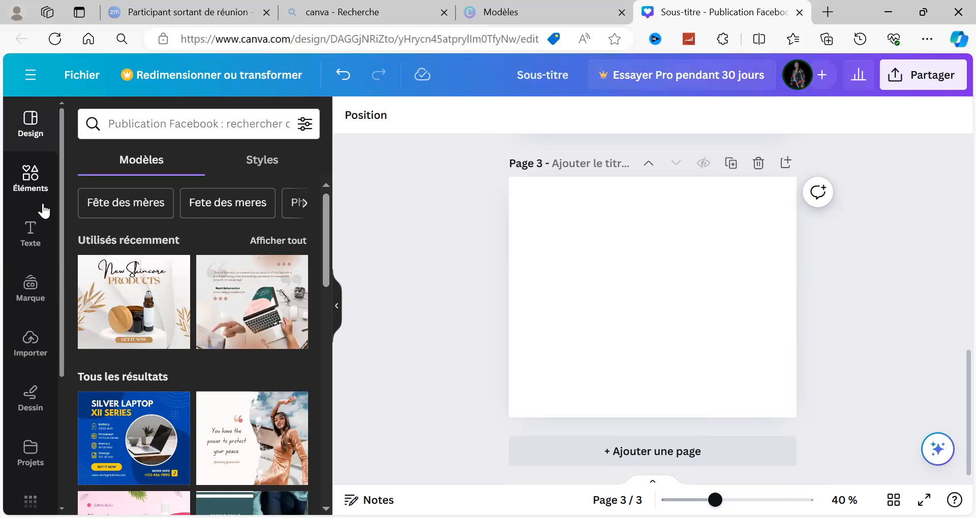
click(34, 238)
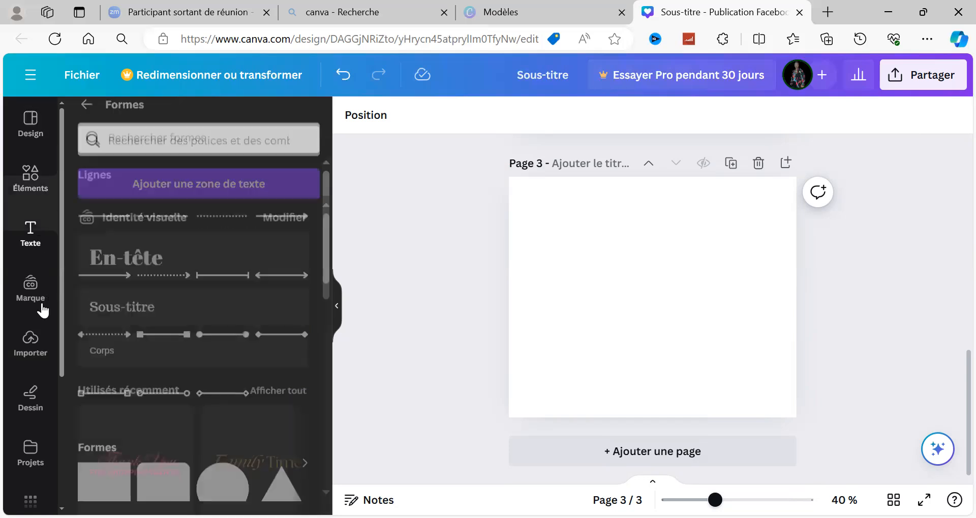
click(42, 309)
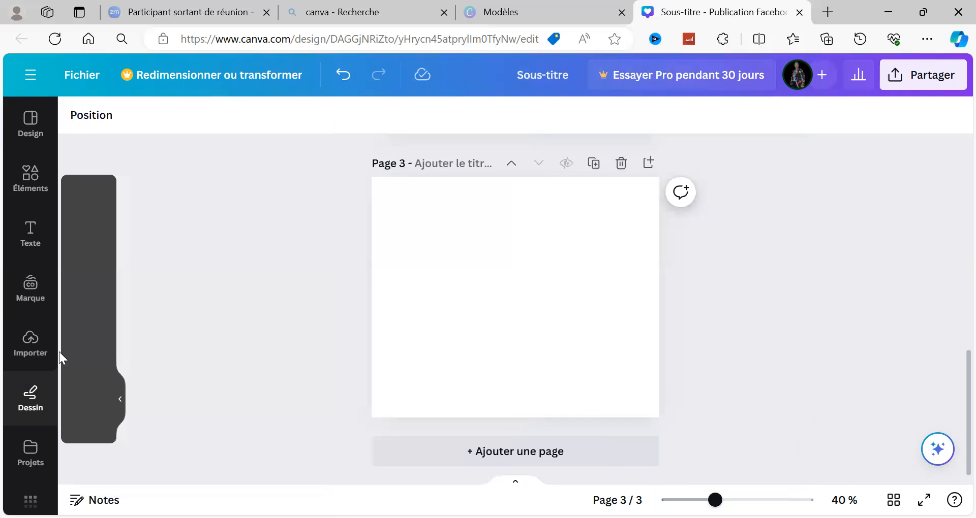
scroll(60, 355, down, 4)
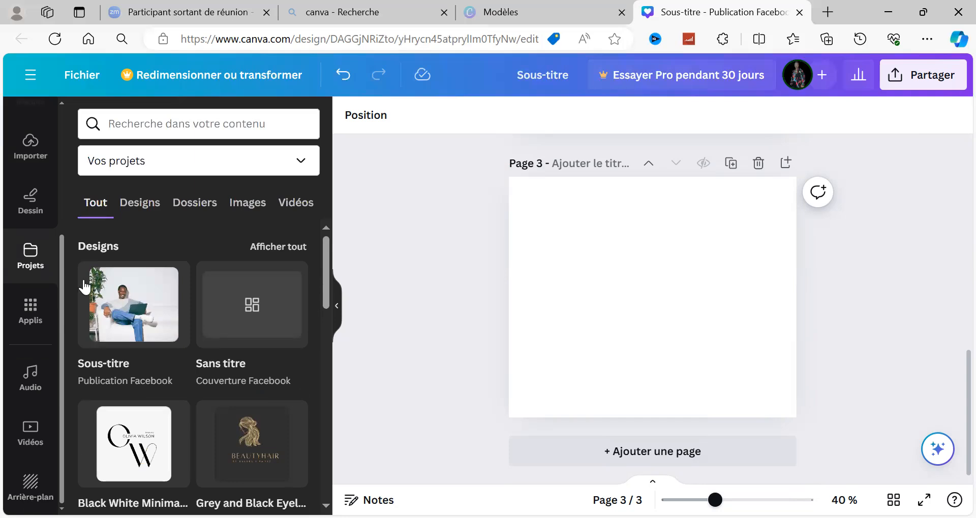
drag(80, 204, 107, 60)
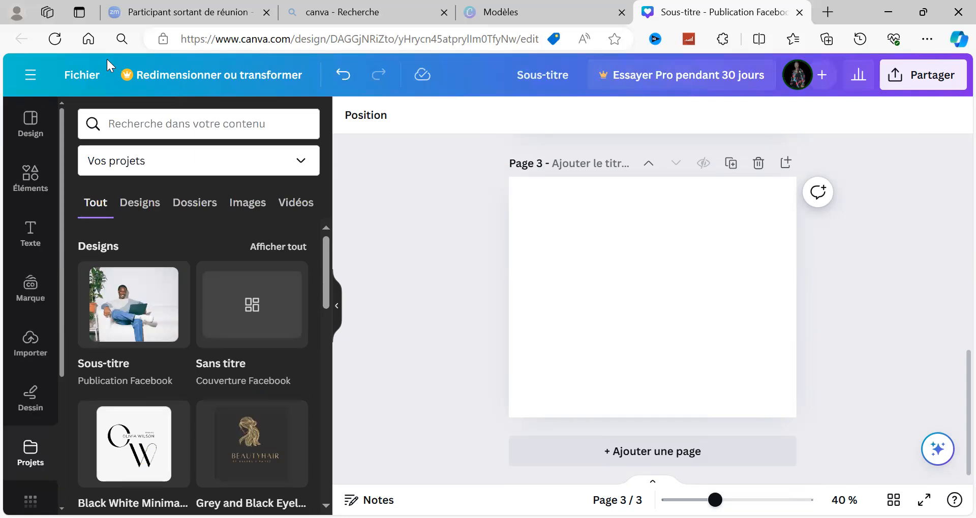
drag(60, 324, 62, 379)
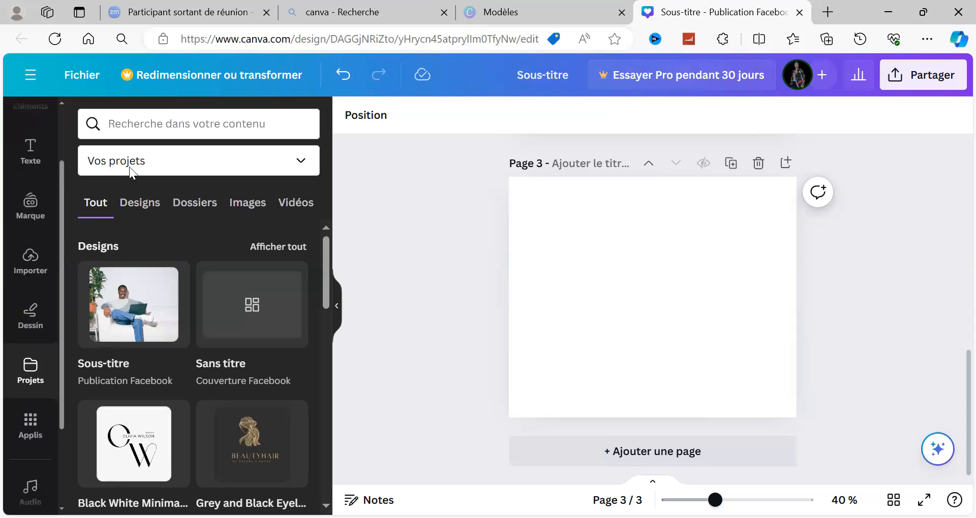
Set the project list to show all projects (Tous les projets).
click(300, 168)
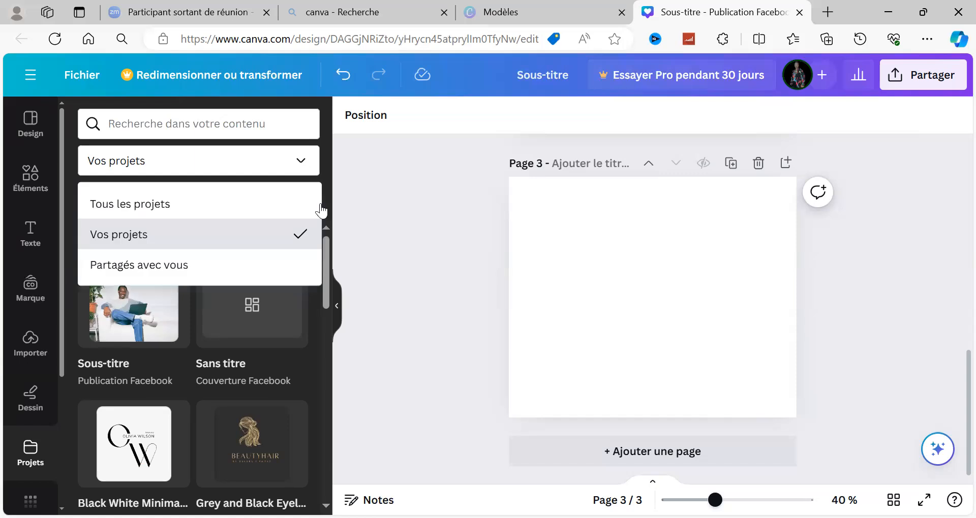
click(33, 221)
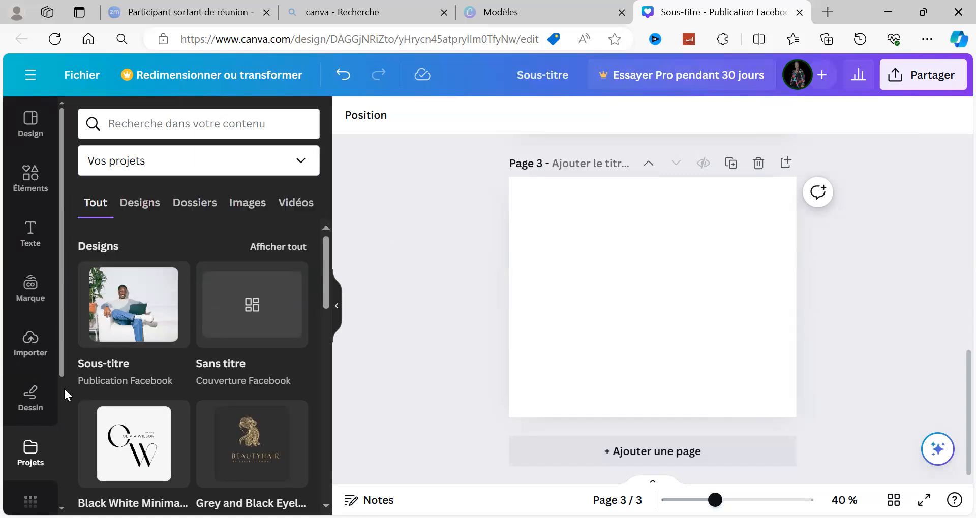
scroll(63, 386, down, 3)
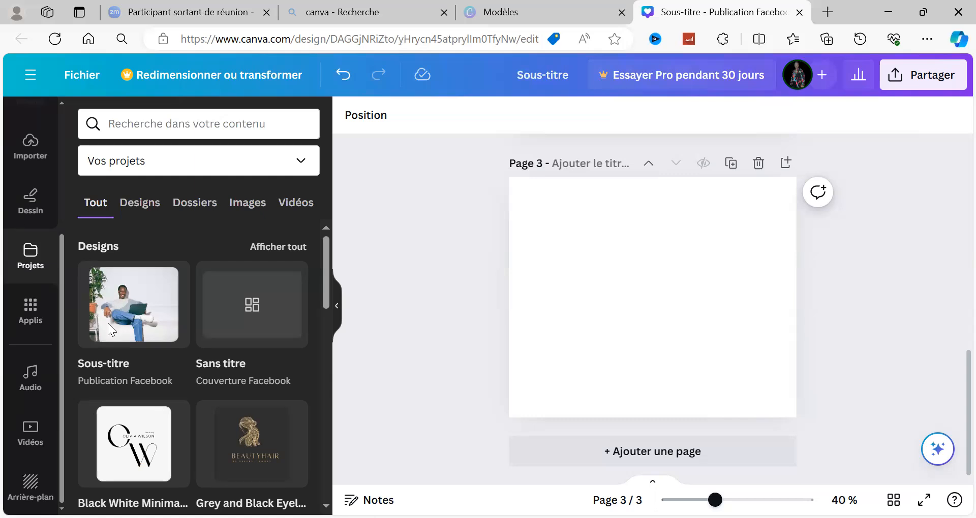
scroll(77, 224, up, 3)
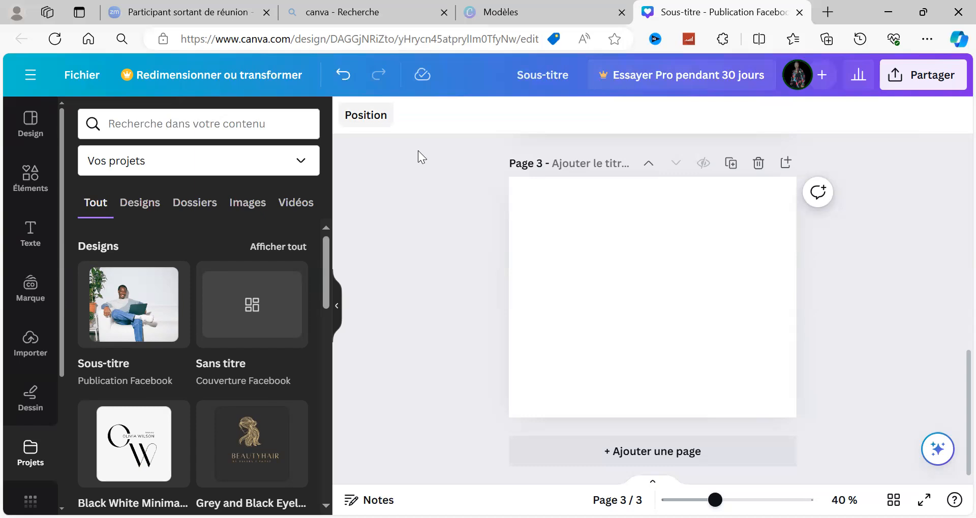
click(299, 162)
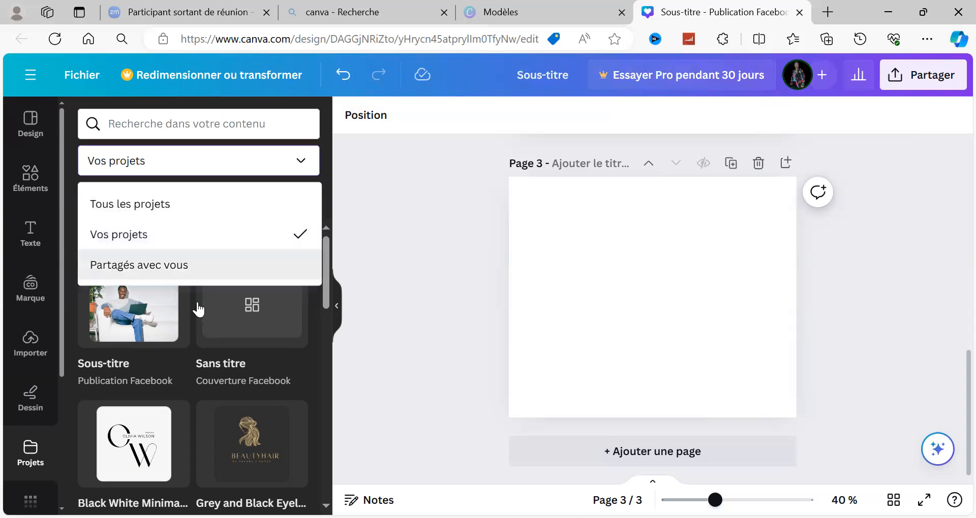
click(187, 205)
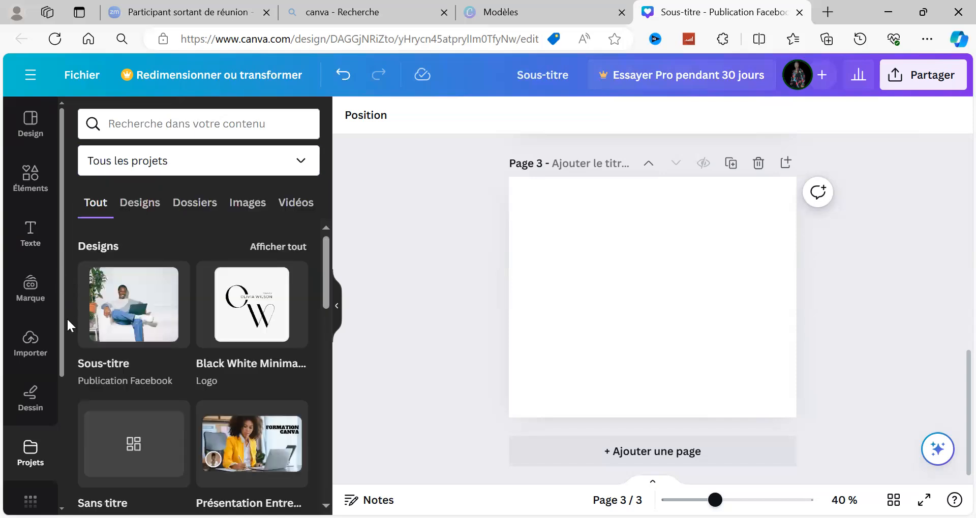
scroll(52, 340, down, 1)
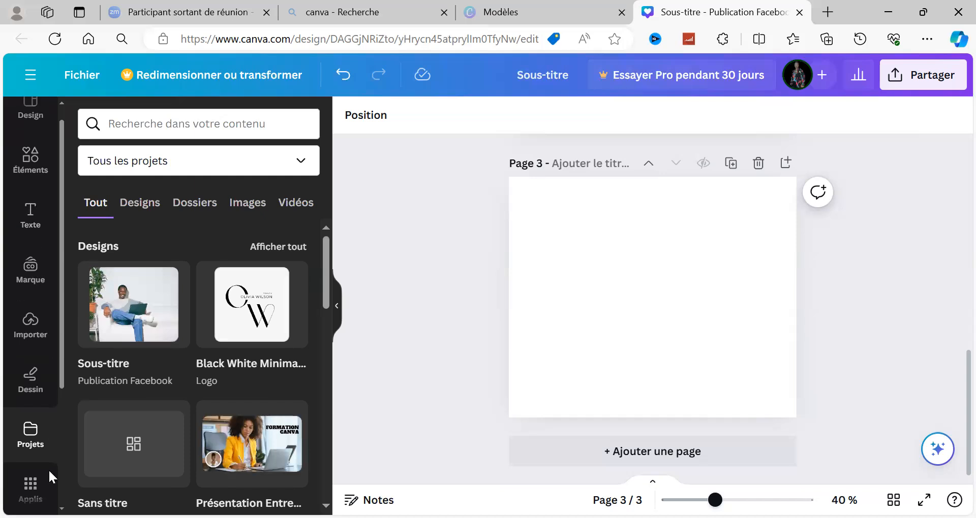
scroll(50, 476, down, 4)
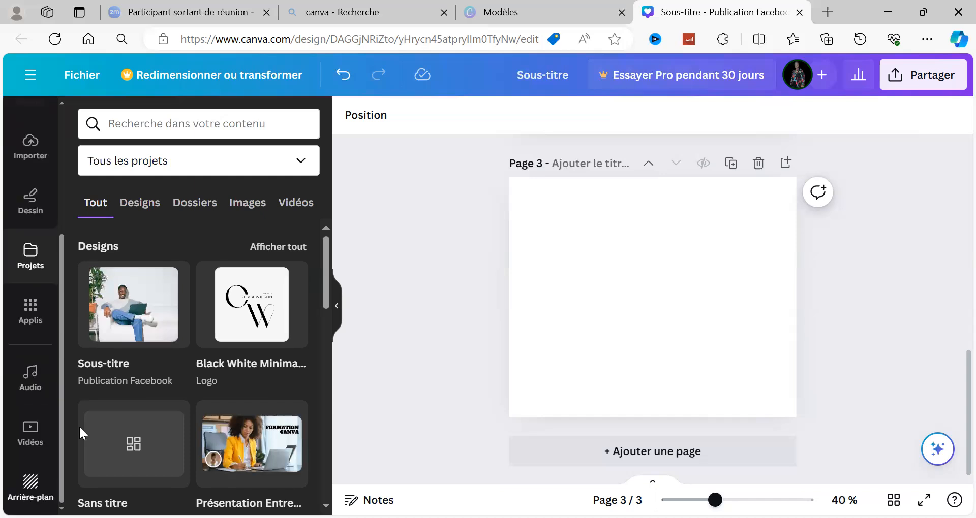
scroll(51, 406, up, 5)
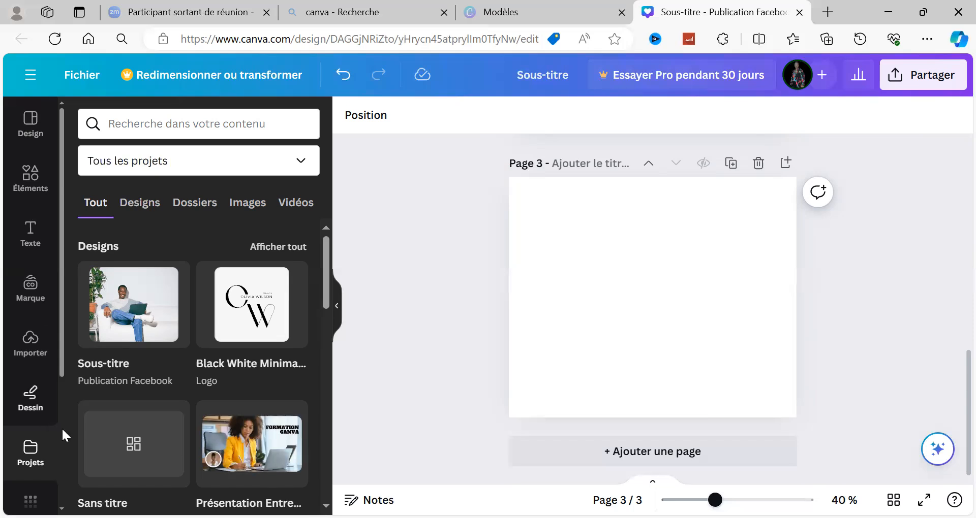
scroll(62, 428, down, 4)
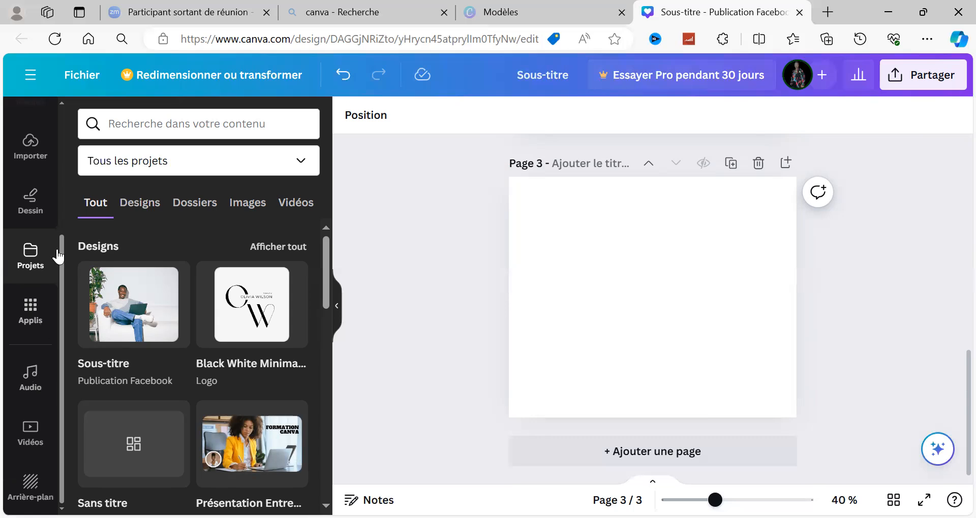
scroll(60, 216, up, 4)
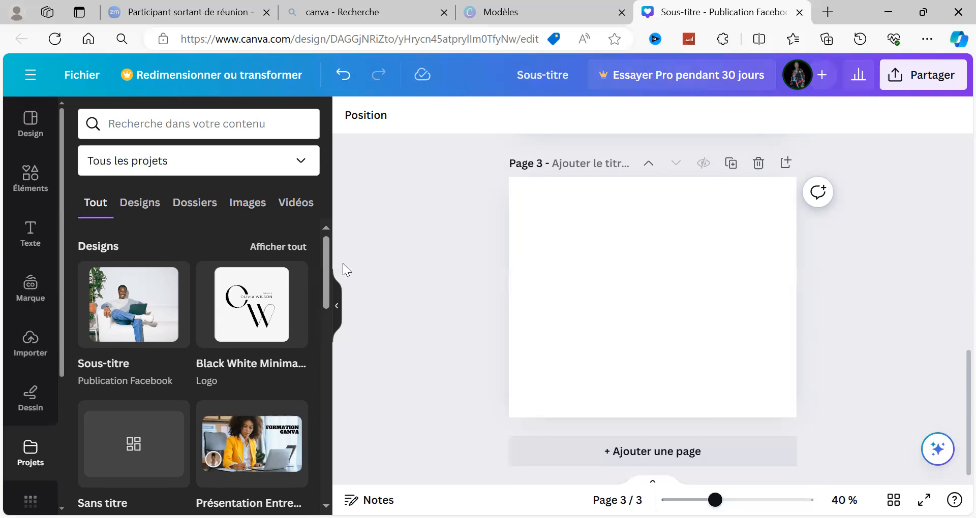
Look through the pages of the black and white minimalist logo project and the available lines and shapes.
click(280, 246)
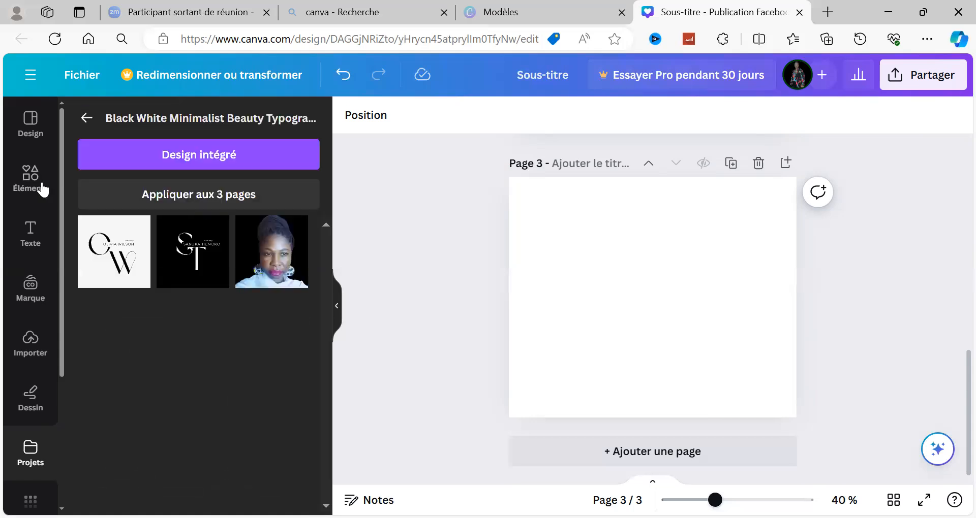
click(29, 126)
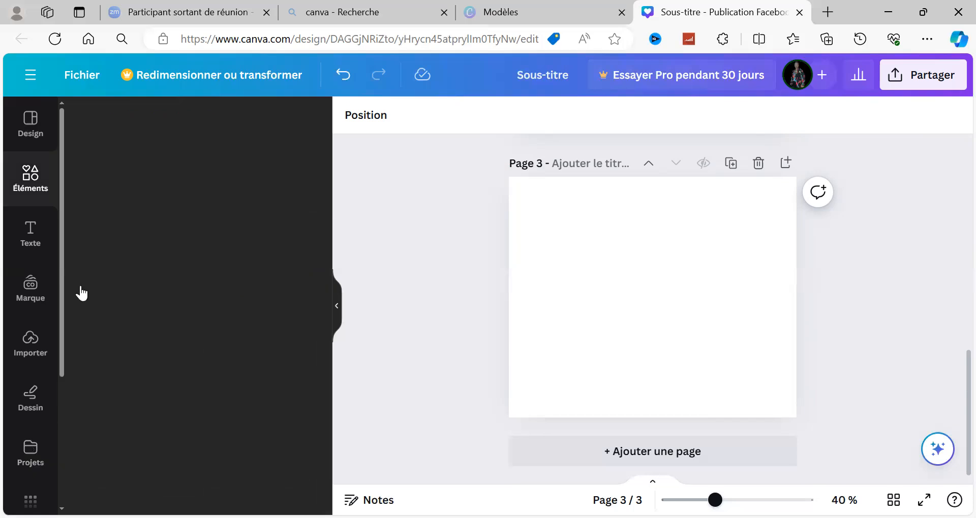
scroll(60, 399, down, 4)
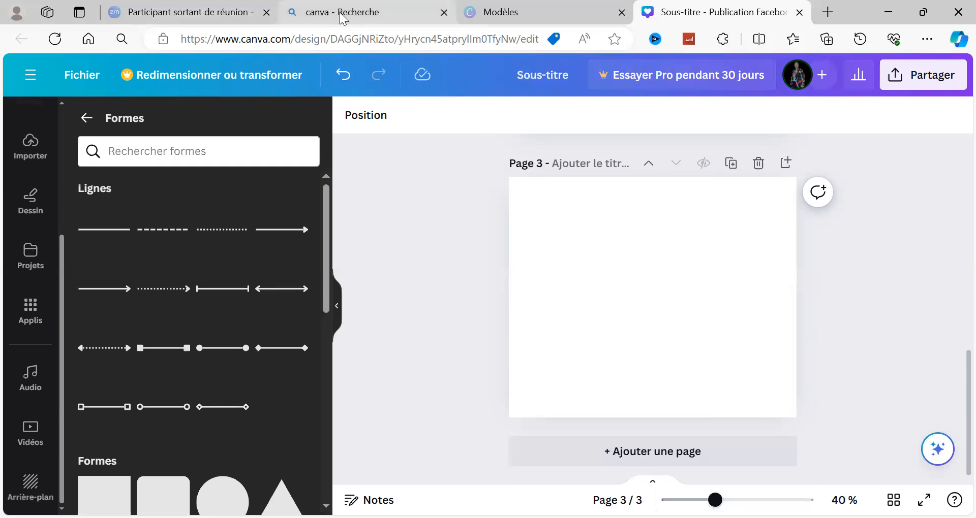
Undo the removal of the product photo from page 3 and shift the photo down toward the page's bottom edge.
key(ctrl+z)
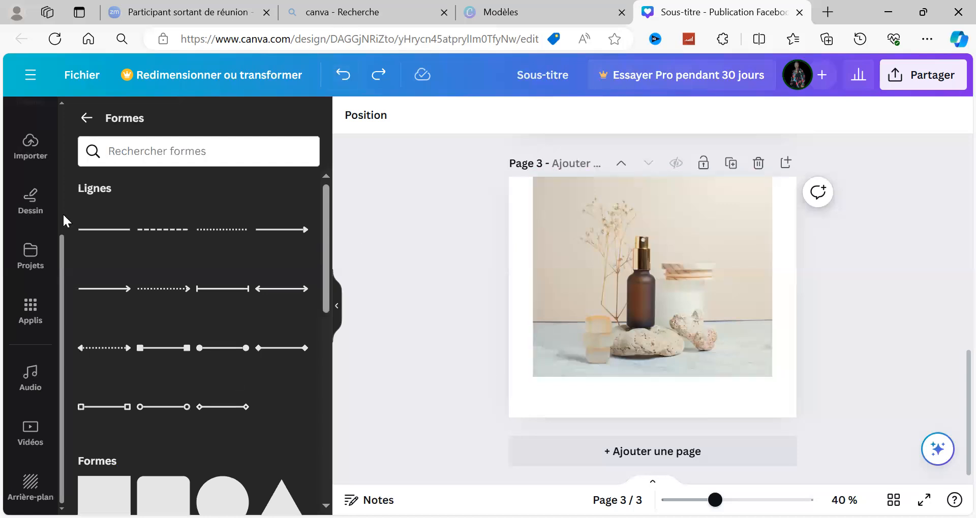
scroll(65, 212, up, 3)
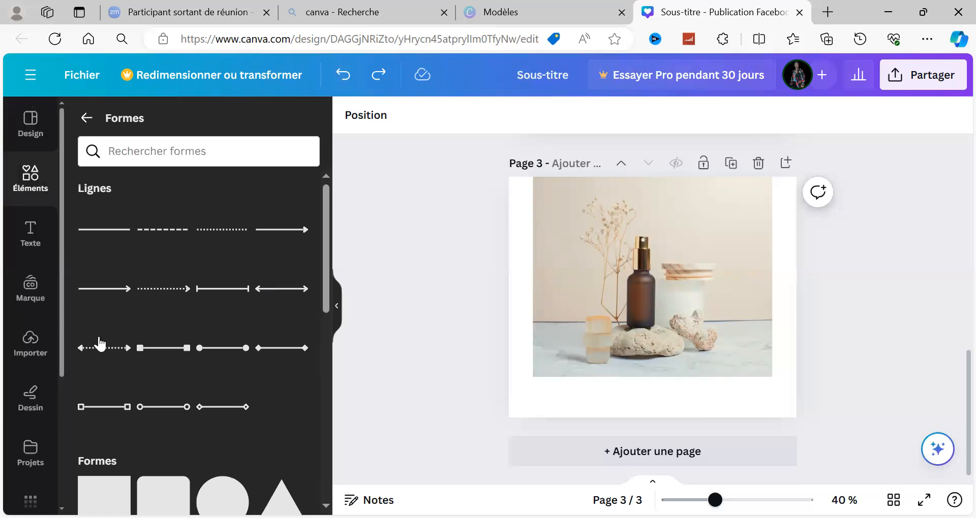
click(609, 289)
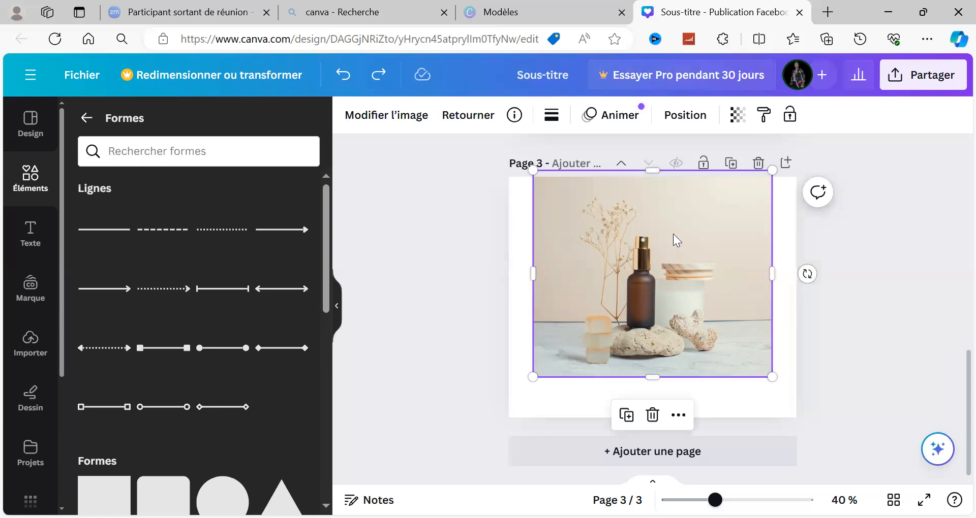
drag(672, 287, 672, 340)
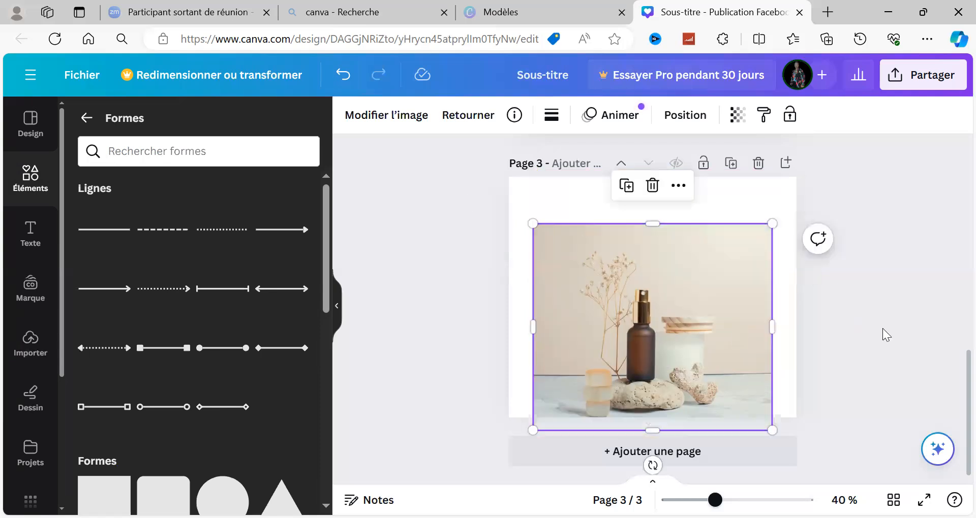
Stretch the product photo past its upper, left and right edges so that it covers the whole of page 3.
click(486, 270)
click(609, 270)
drag(653, 225, 645, 172)
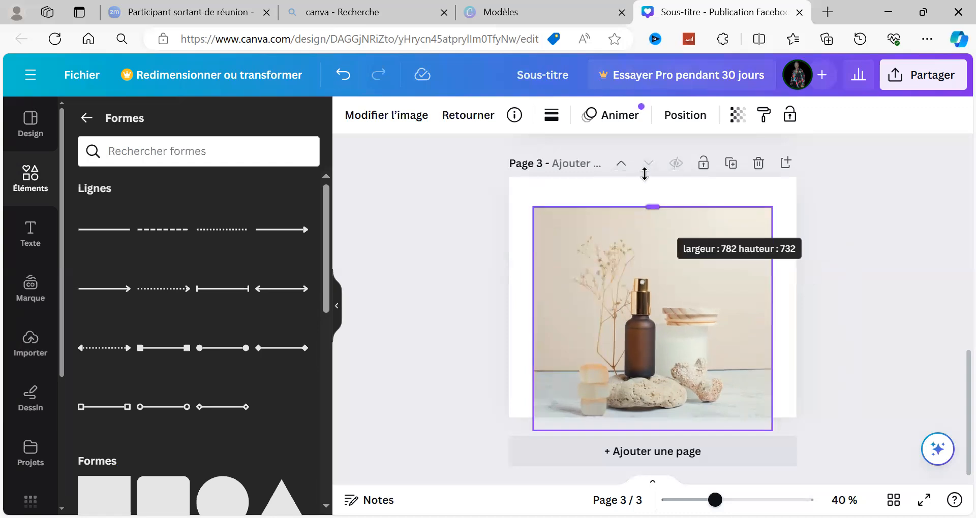
drag(530, 300, 505, 301)
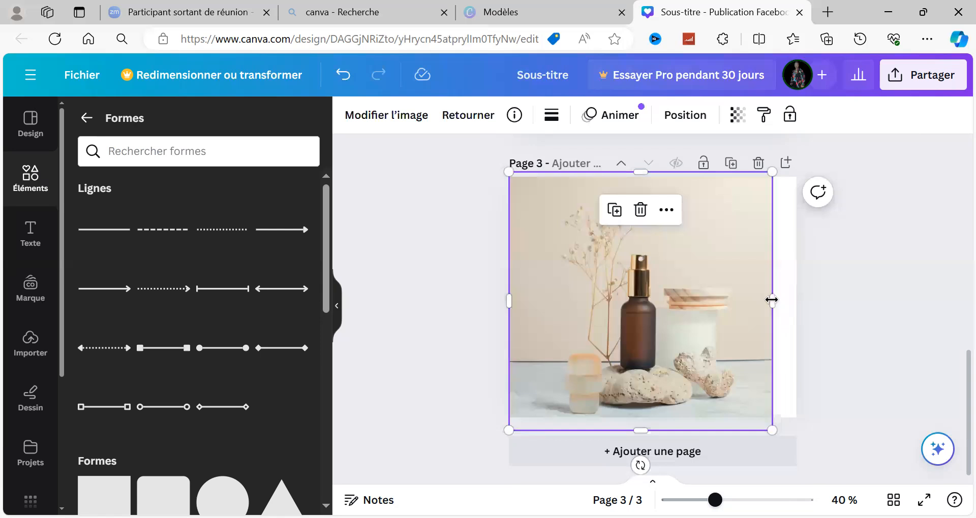
drag(811, 305, 811, 305)
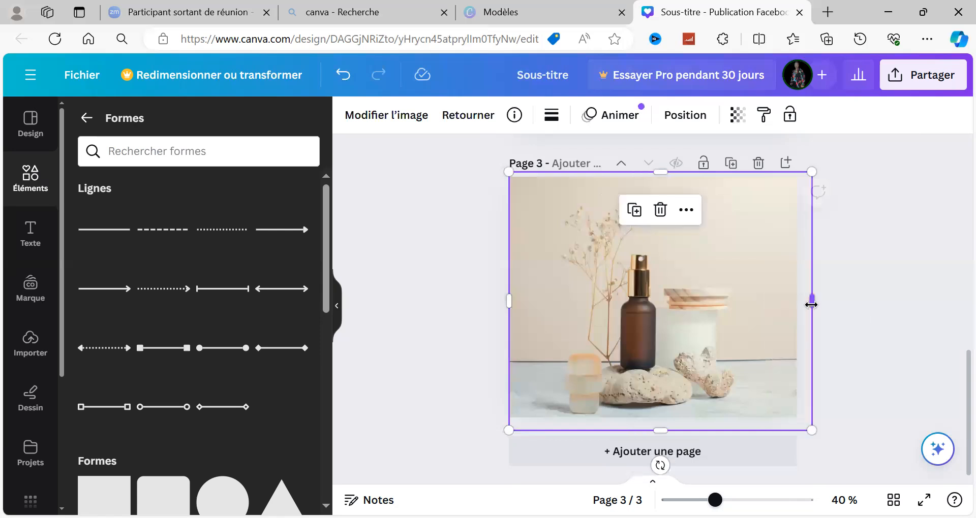
click(871, 323)
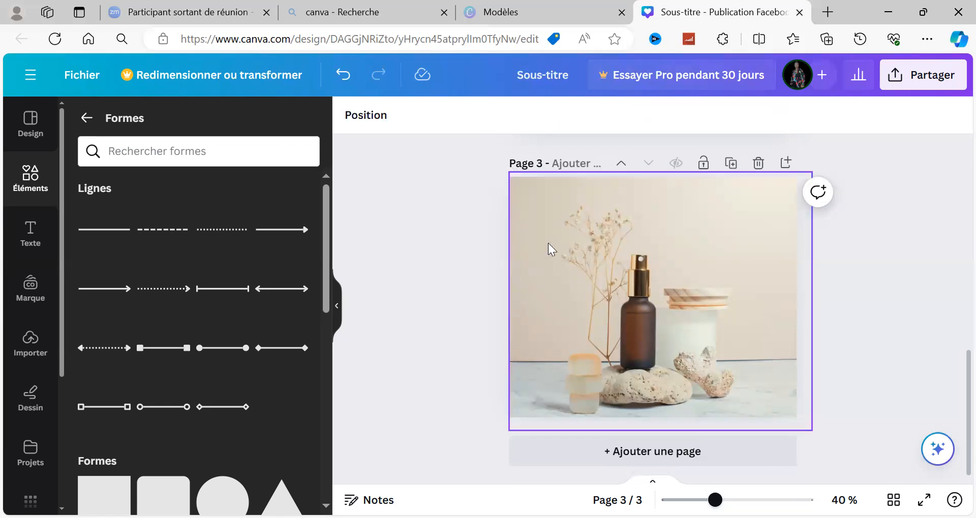
Add a brand heading text box (En-tête) over the product photo on page 3.
click(583, 261)
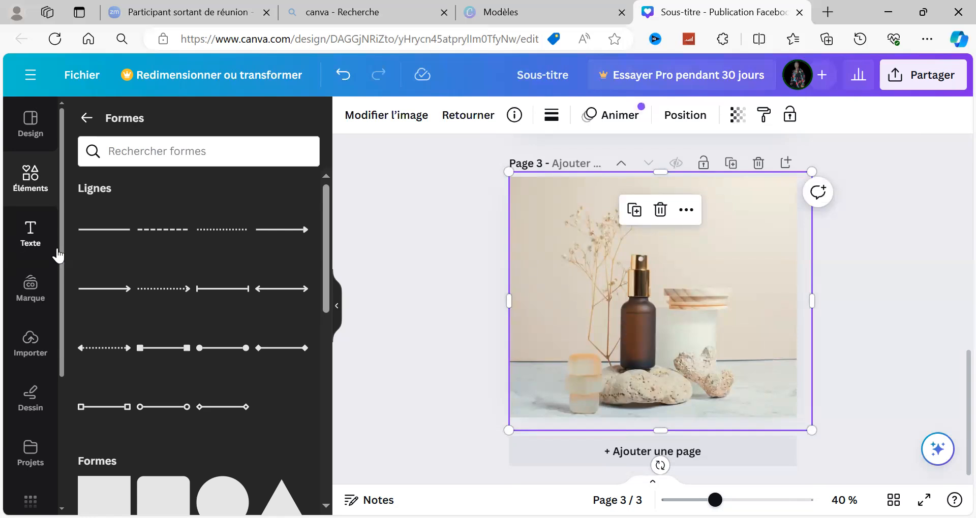
click(26, 245)
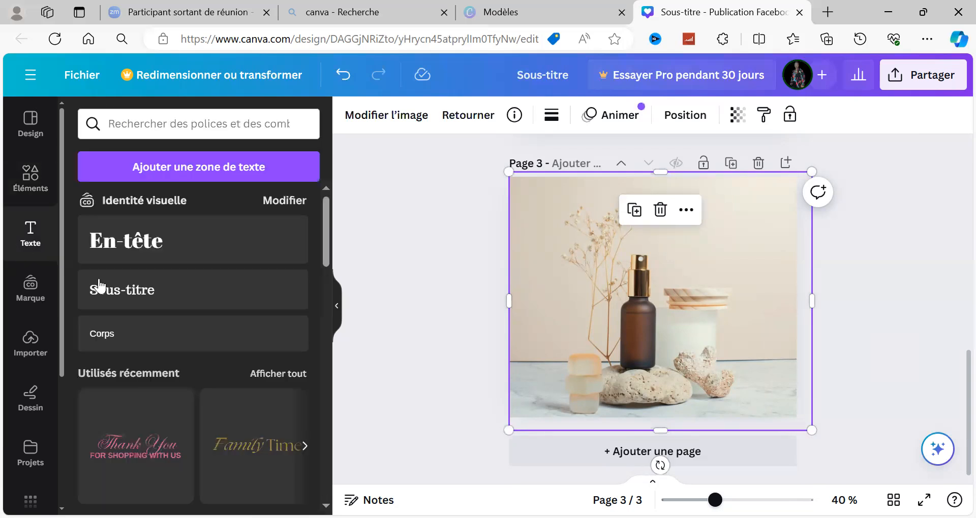
click(131, 247)
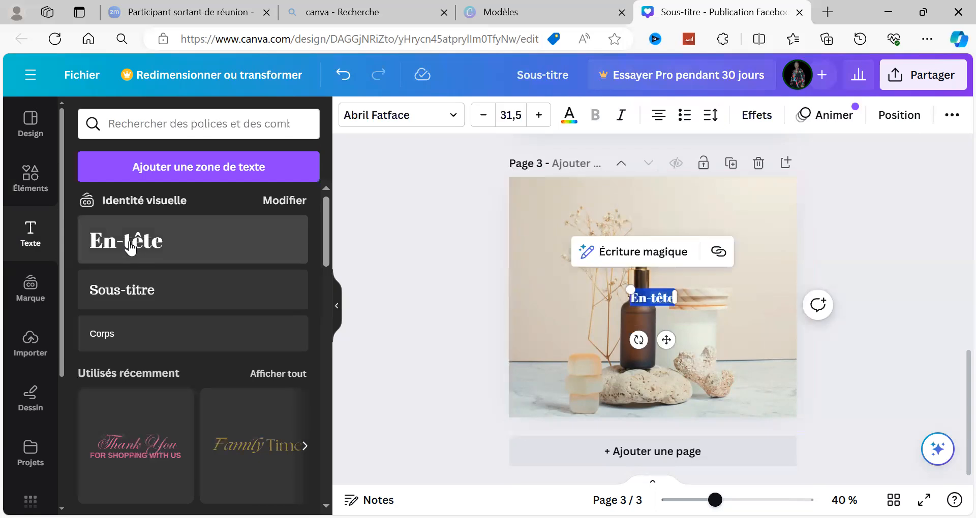
text(NOUVE)
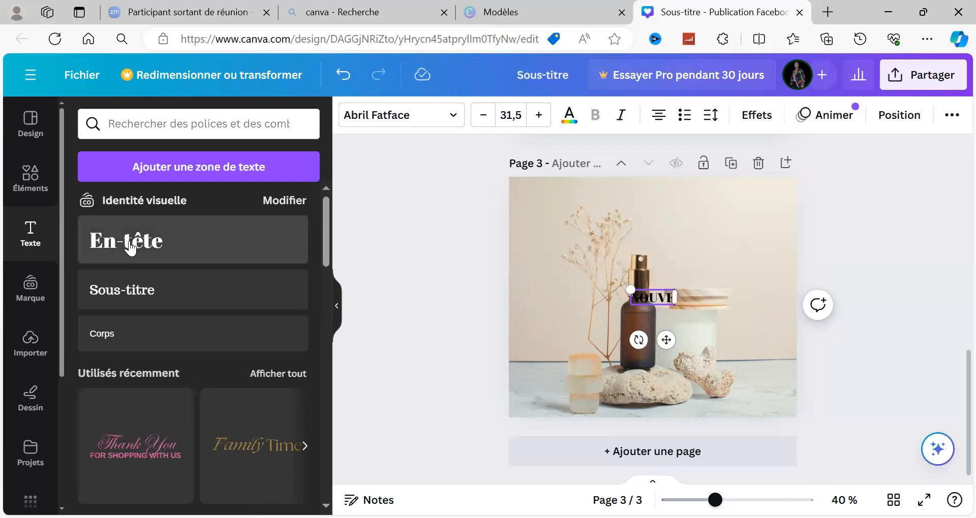
text(I)
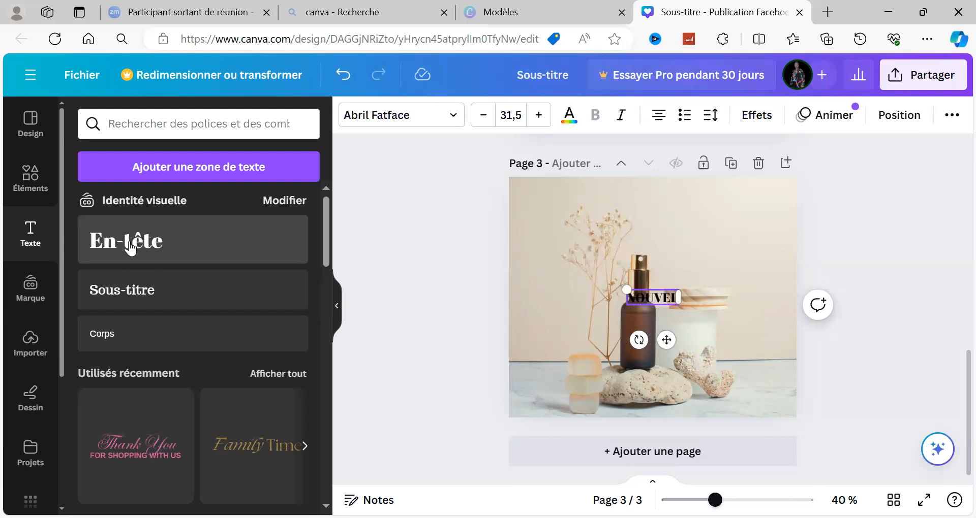
text( ARRI)
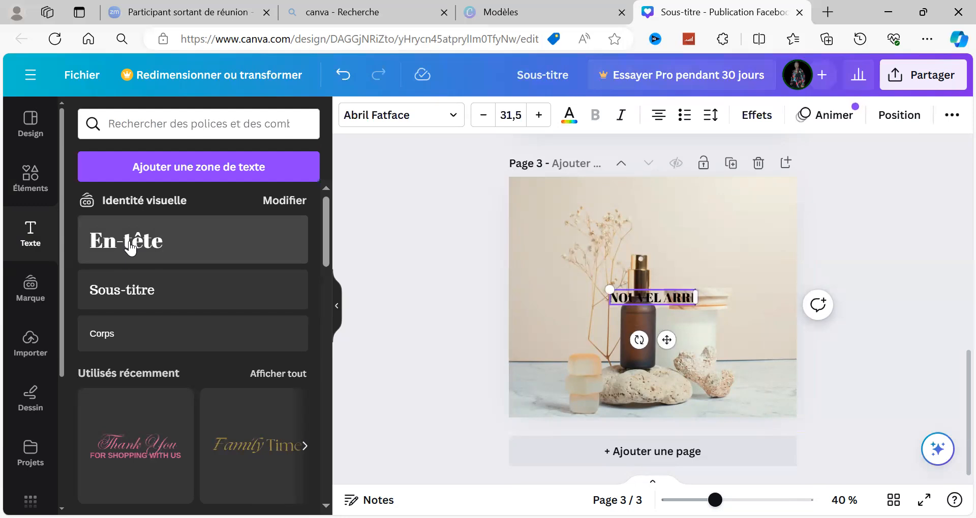
text(VAGE)
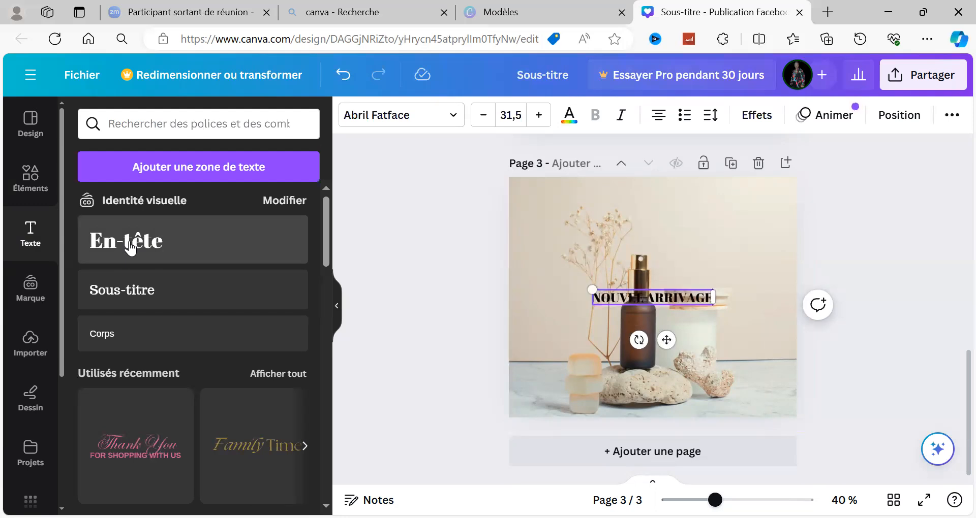
key(BackSpace)
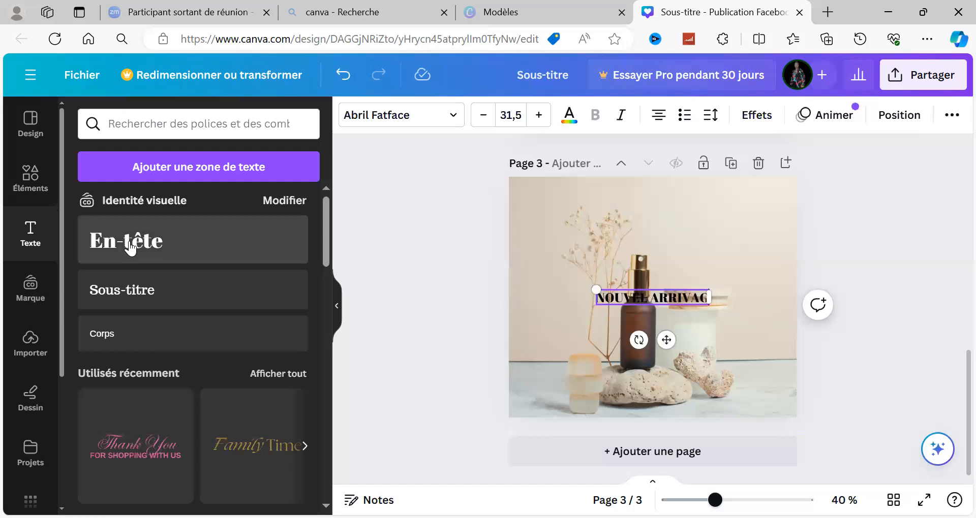
key(BackSpace)
key(BackSpace)
key(BackSpace)
key(BackSpace)
key(BackSpace)
key(BackSpace)
key(BackSpace)
key(BackSpace)
key(BackSpace)
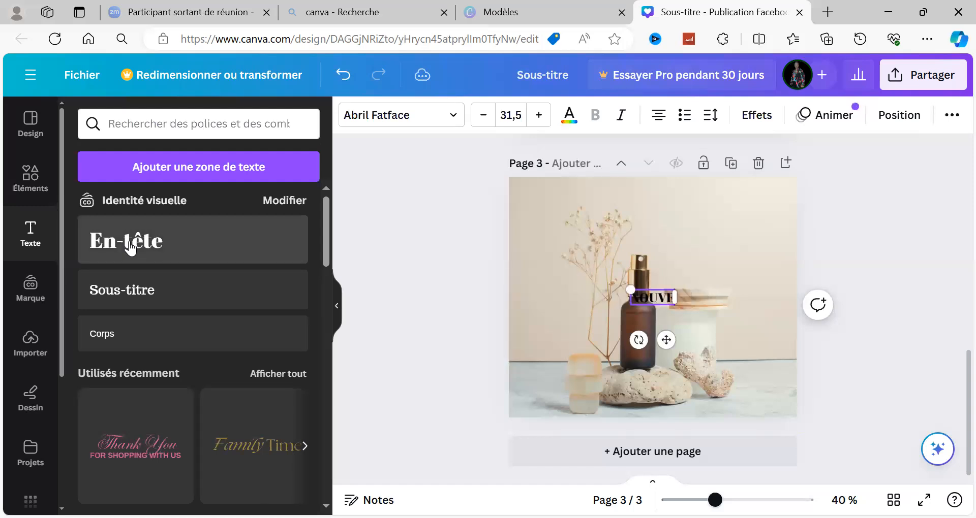
key(BackSpace)
key(BackSpace)
key(BackSpace)
key(BackSpace)
key(BackSpace)
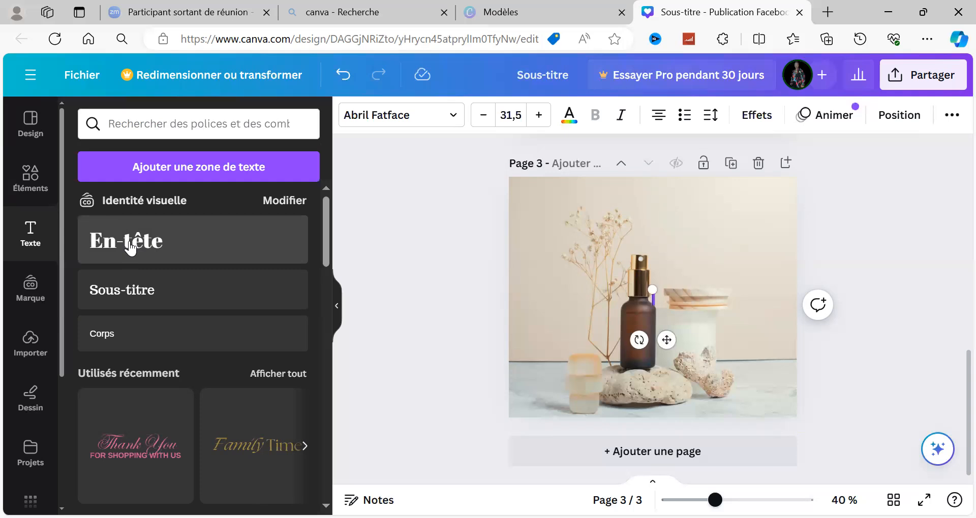
Enter "NOUVEAUX PRODUITS POUR VOS CHEVEUX" as the heading text on page 3.
text(NOUV)
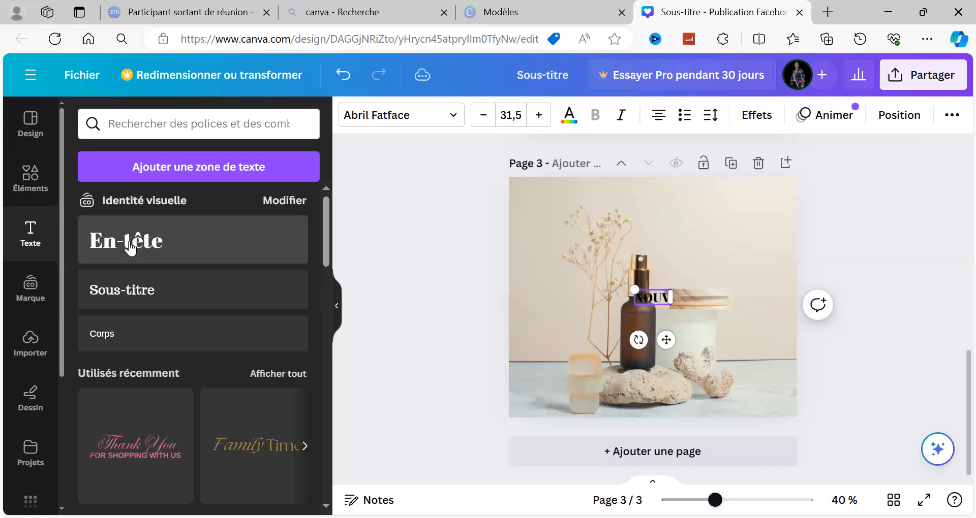
text(EAUX)
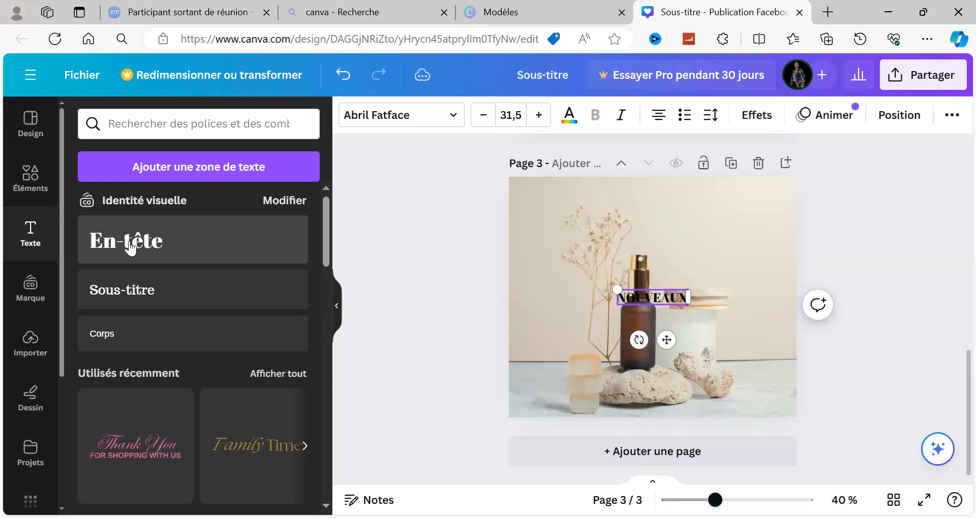
text( C)
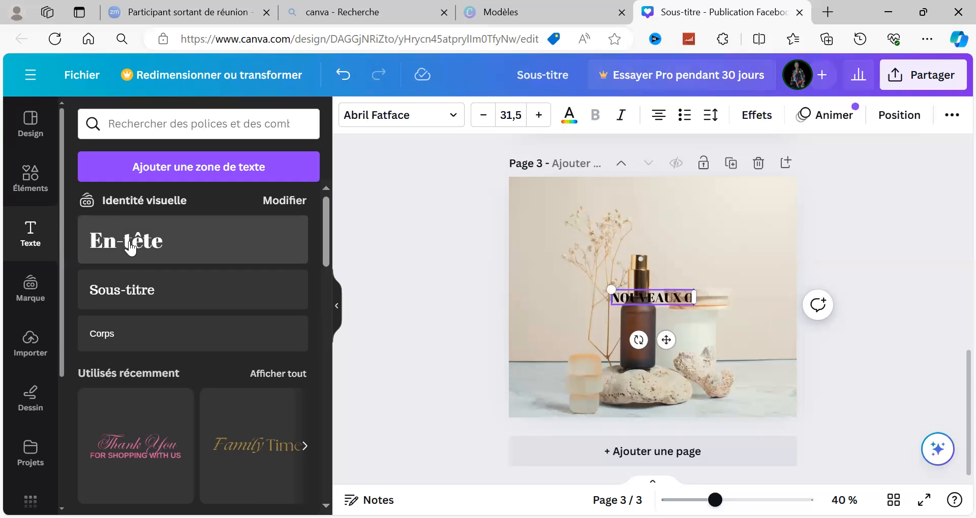
text(ROM)
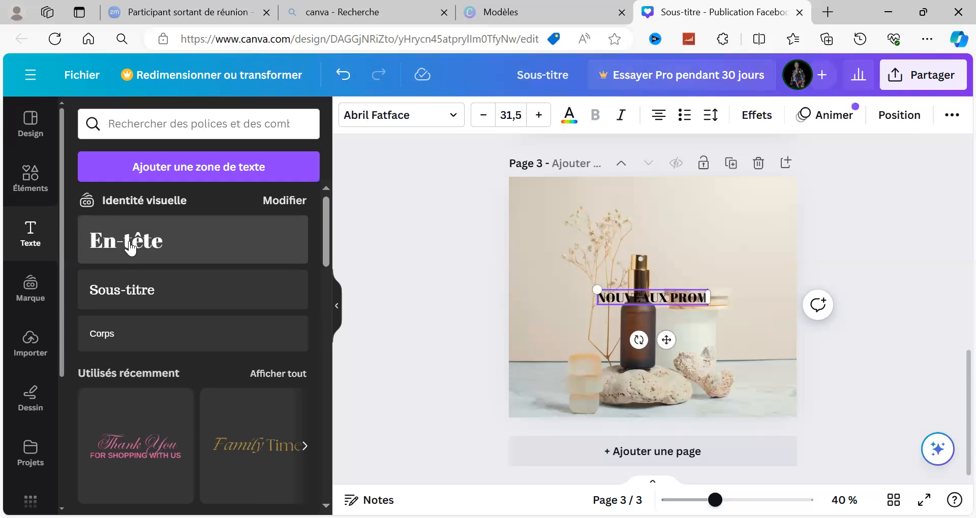
text(O)
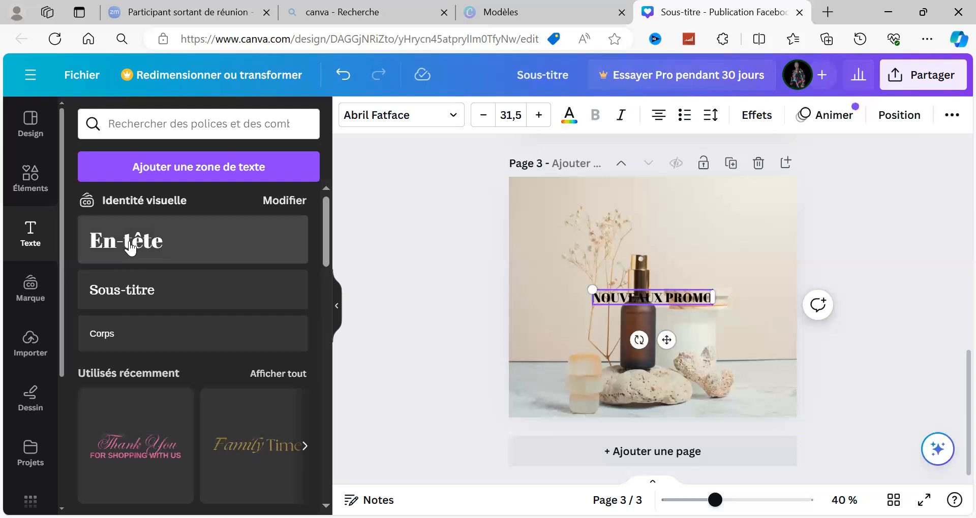
key(BackSpace)
key(BackSpace)
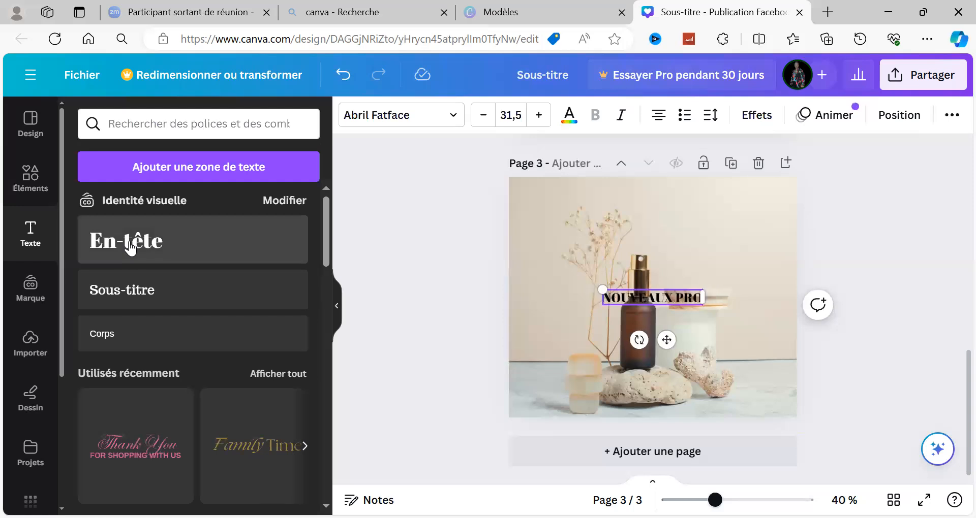
text(DUITS)
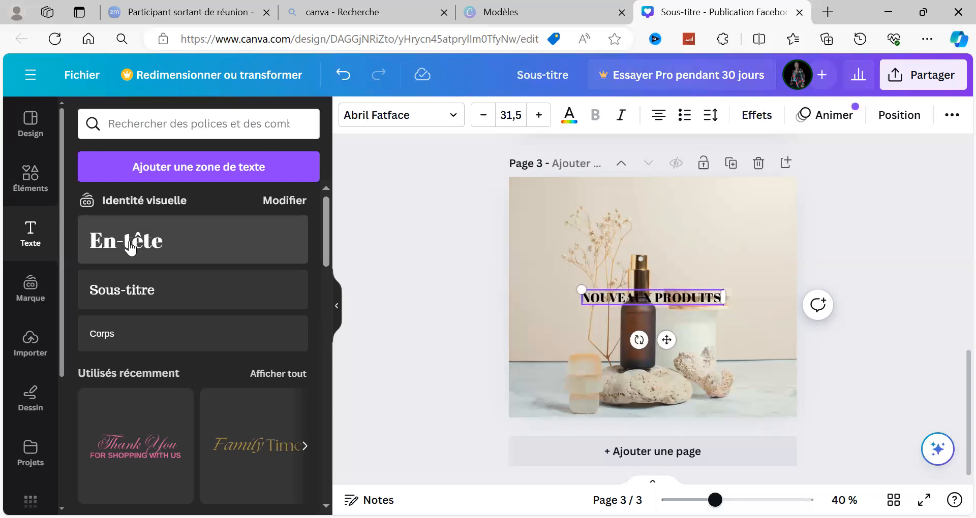
text( POUR)
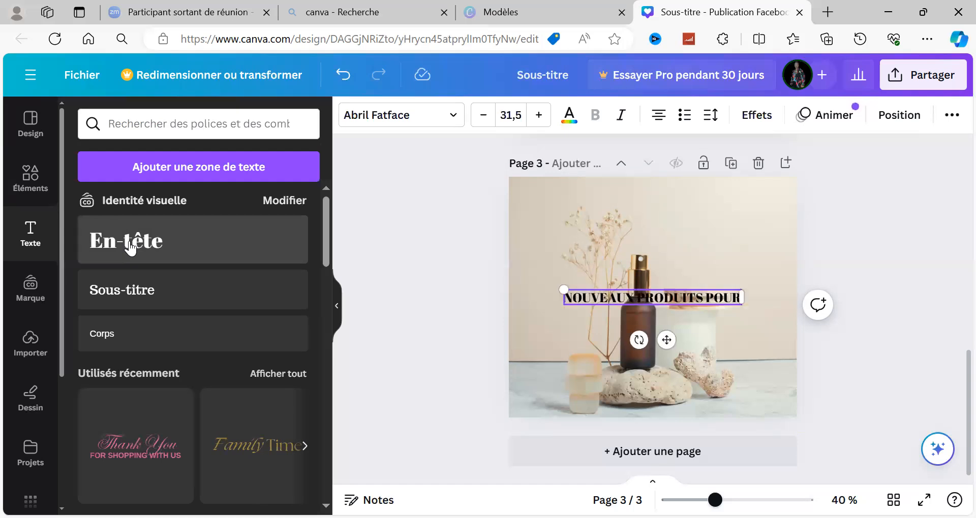
text( VO)
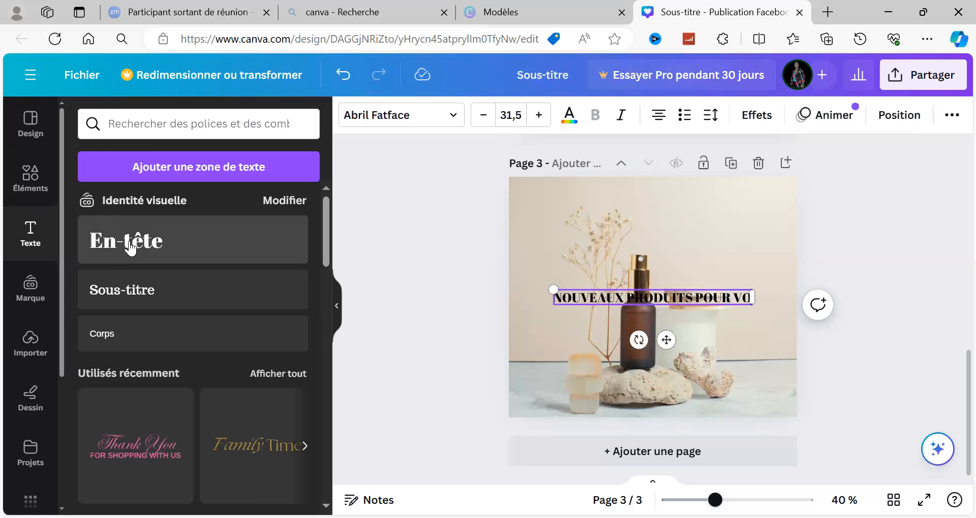
text(S CHEV)
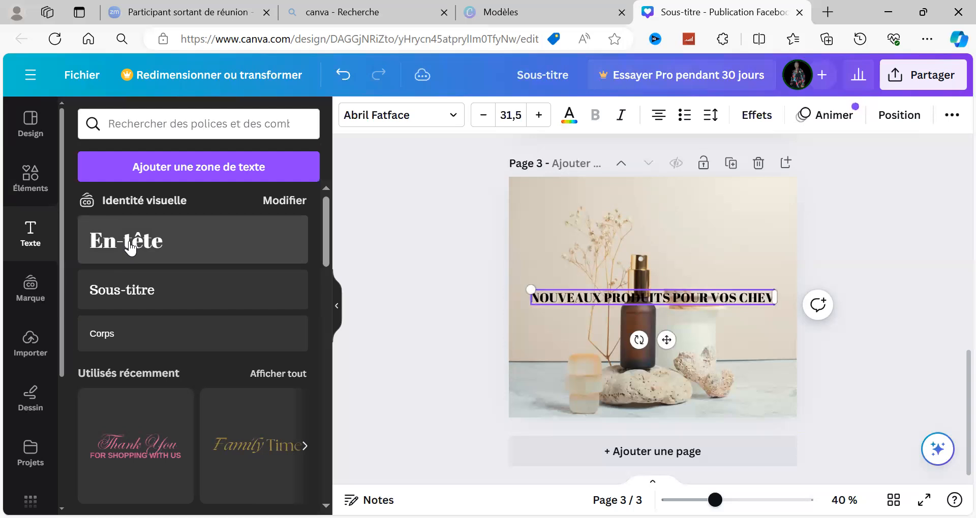
text(EY)
key(BackSpace)
text(U)
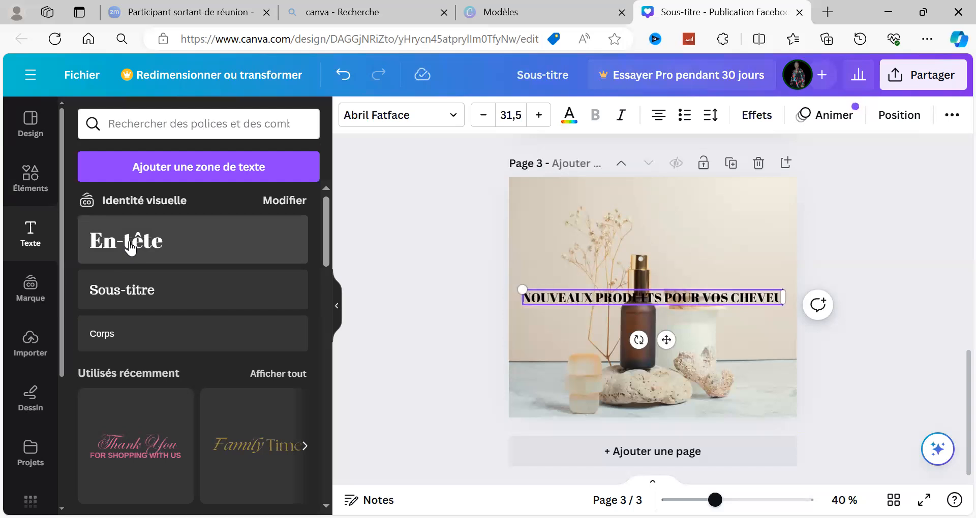
text(X)
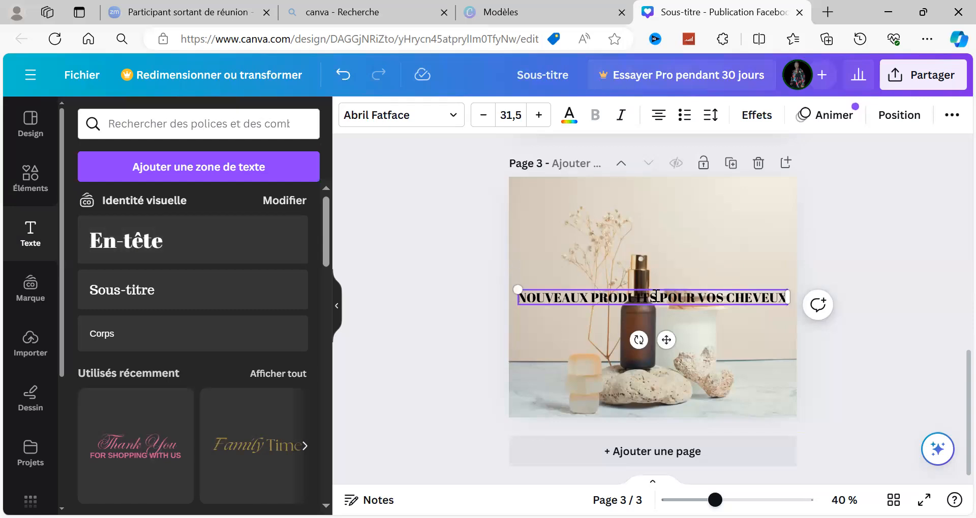
Break the heading into two lines before "POUR" and place it in the upper-right area of the photo.
key(Escape)
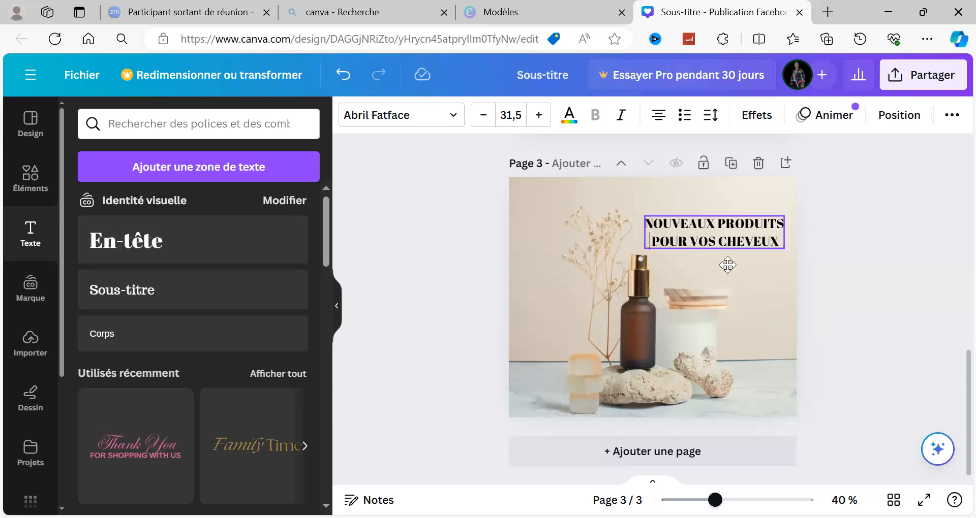
drag(727, 265, 726, 249)
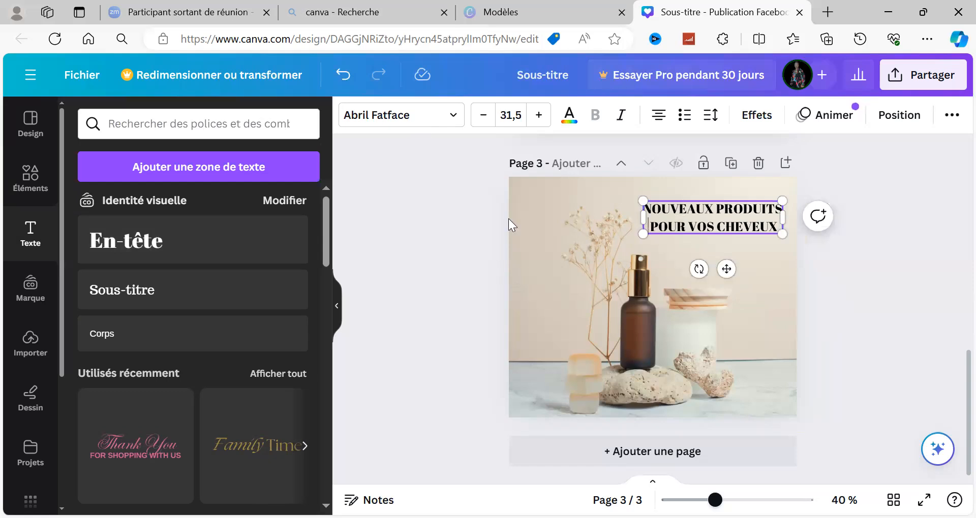
Change the font of the "NOUVEAUX PRODUITS POUR VOS CHEVEUX" heading on page 3 to Alfa Slab One.
click(607, 226)
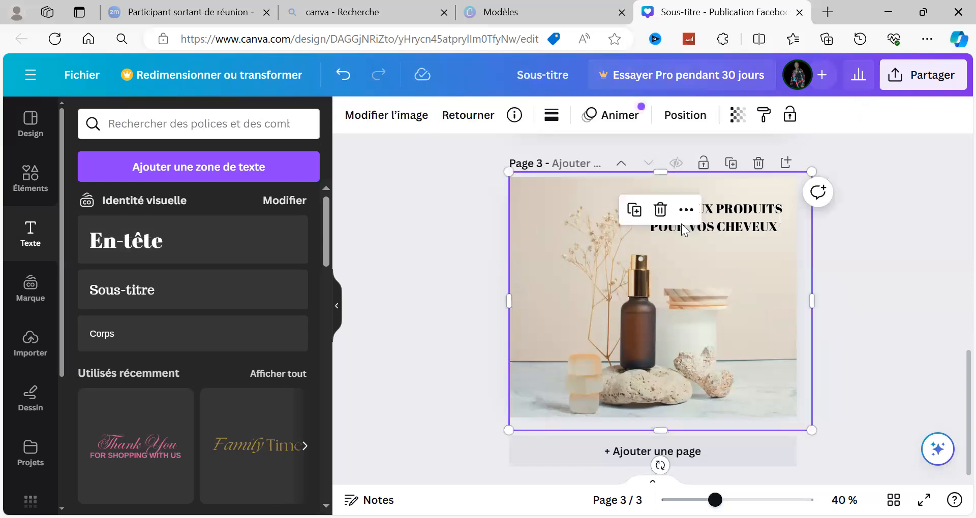
click(518, 175)
drag(391, 202, 392, 202)
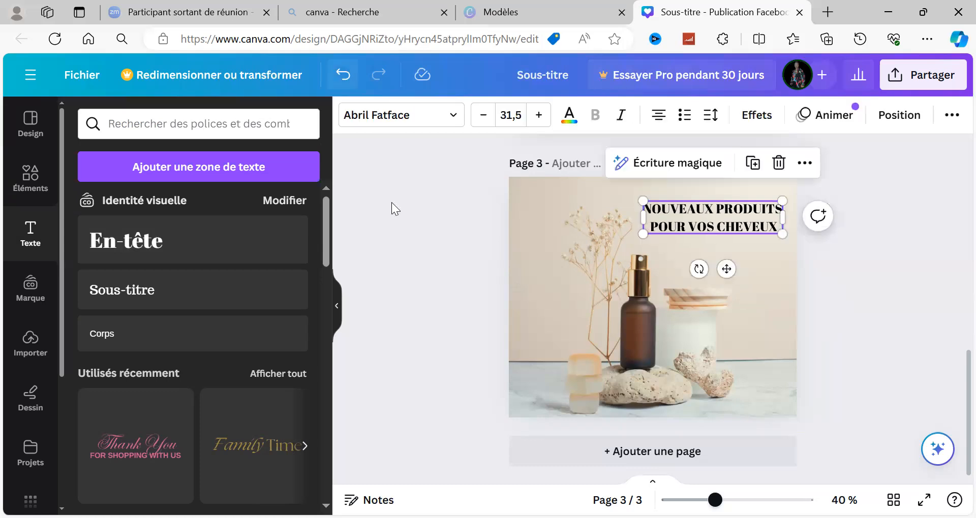
click(455, 121)
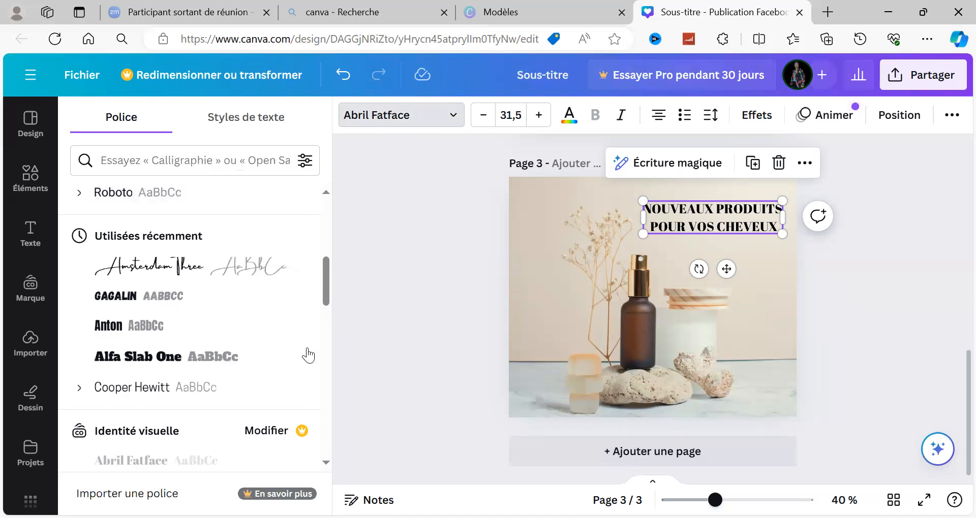
scroll(322, 348, down, 5)
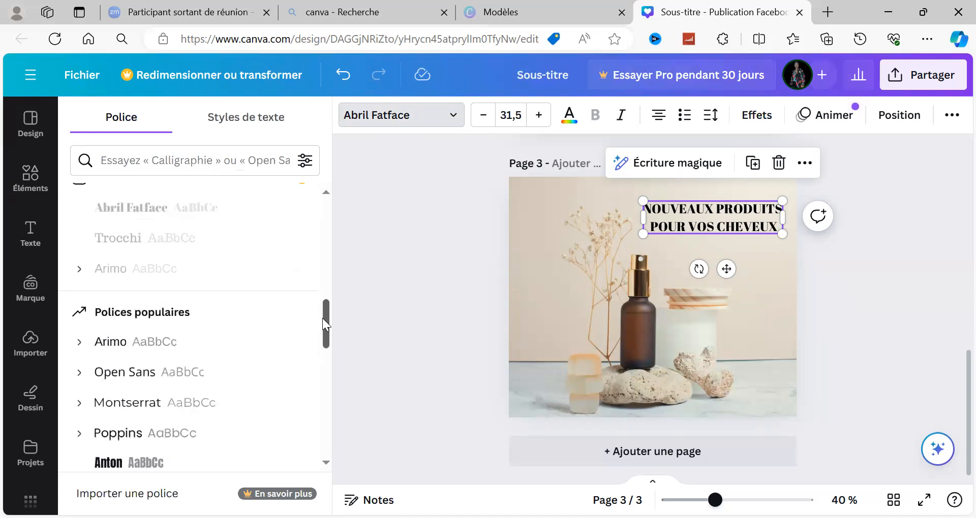
scroll(328, 285, up, 5)
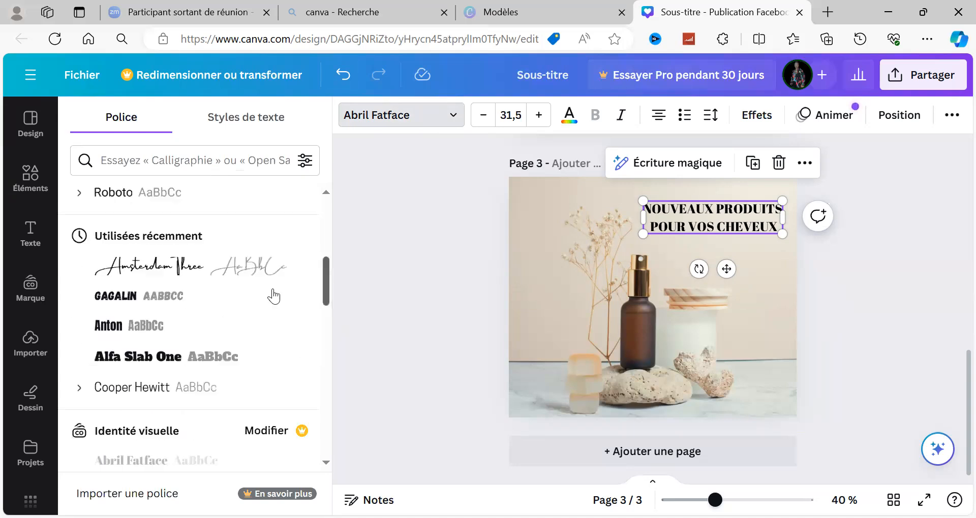
click(159, 358)
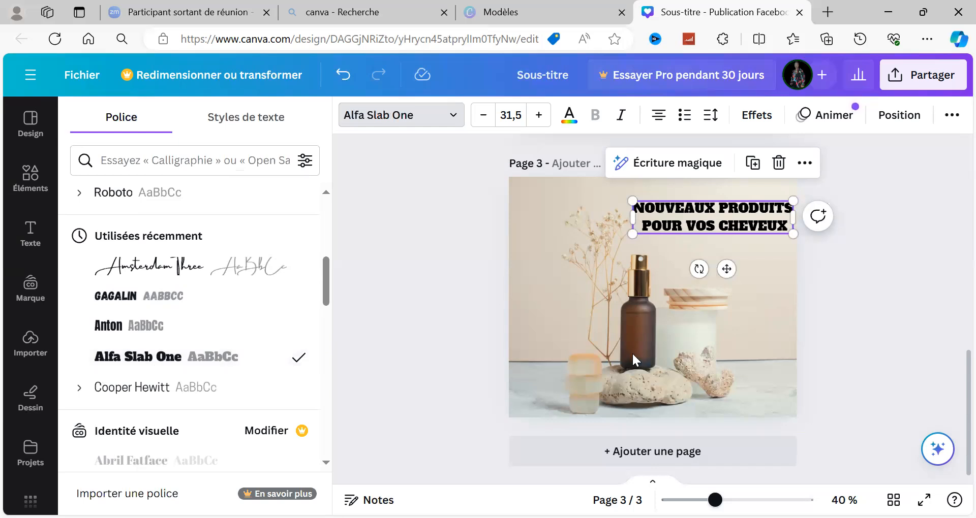
click(870, 312)
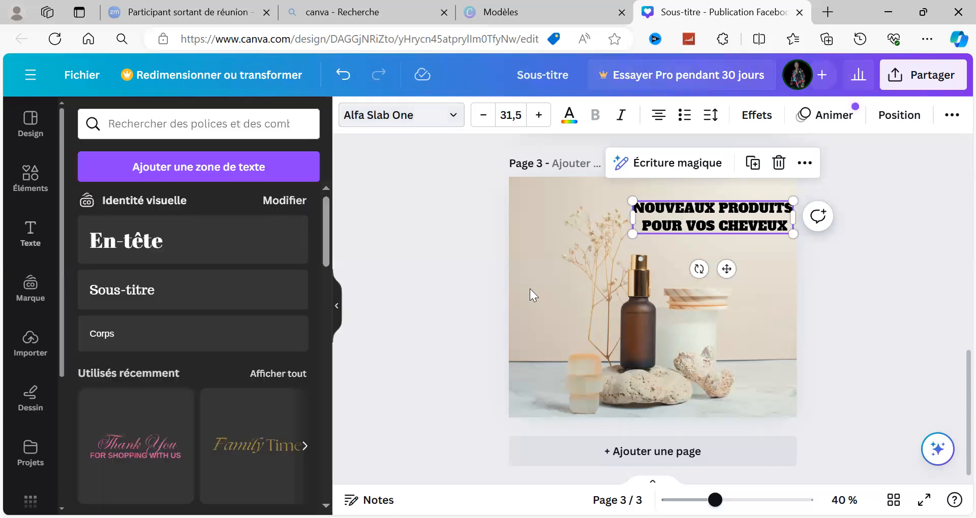
Add another brand heading text box (En-tête) over the product photo on page 3 and clear its placeholder text.
drag(527, 319, 142, 303)
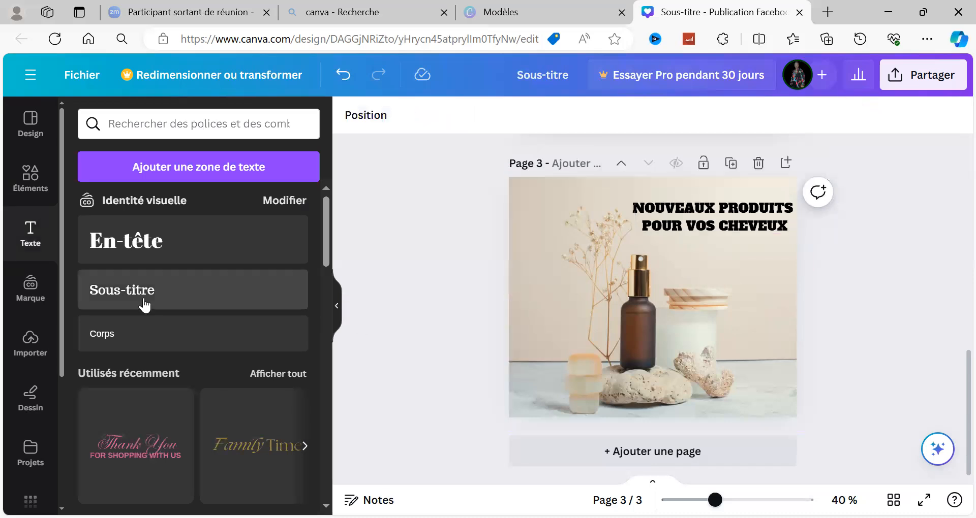
click(157, 261)
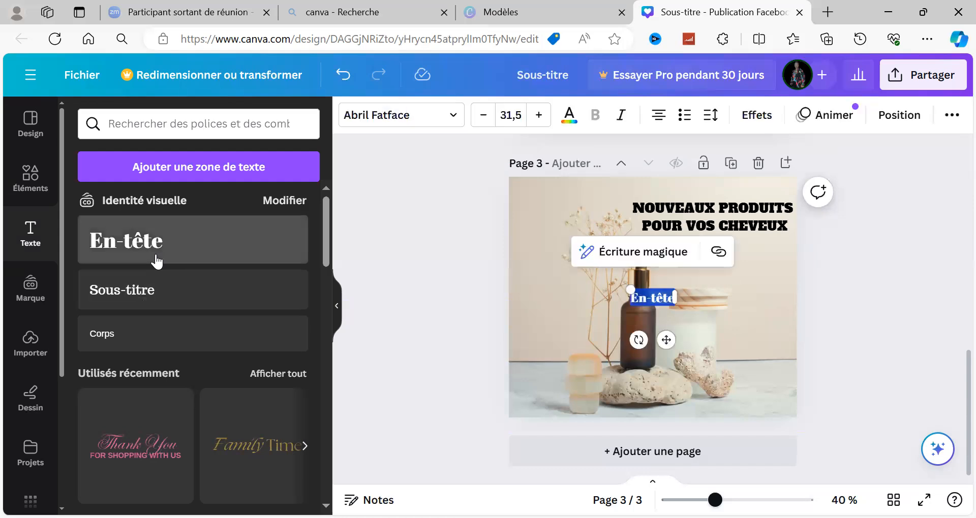
click(156, 262)
text(CON)
key(BackSpace)
key(BackSpace)
key(BackSpace)
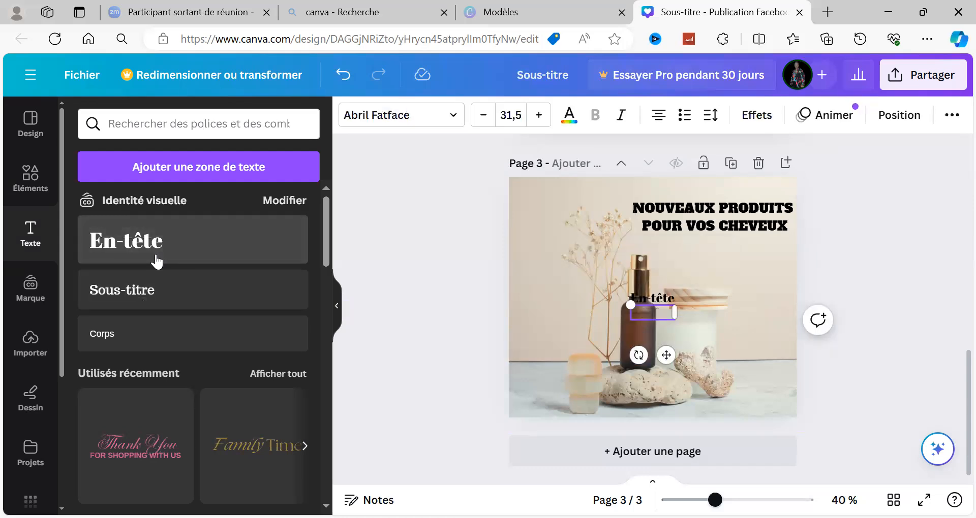
Enter "Contactez-moi" as the text of the new heading box on page 3.
text(Contactz)
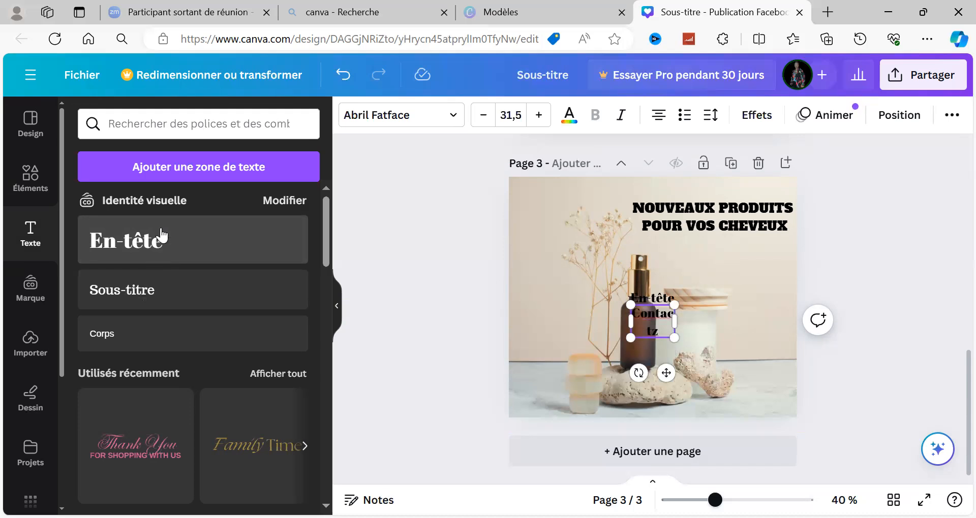
key(BackSpace)
key(BackSpace)
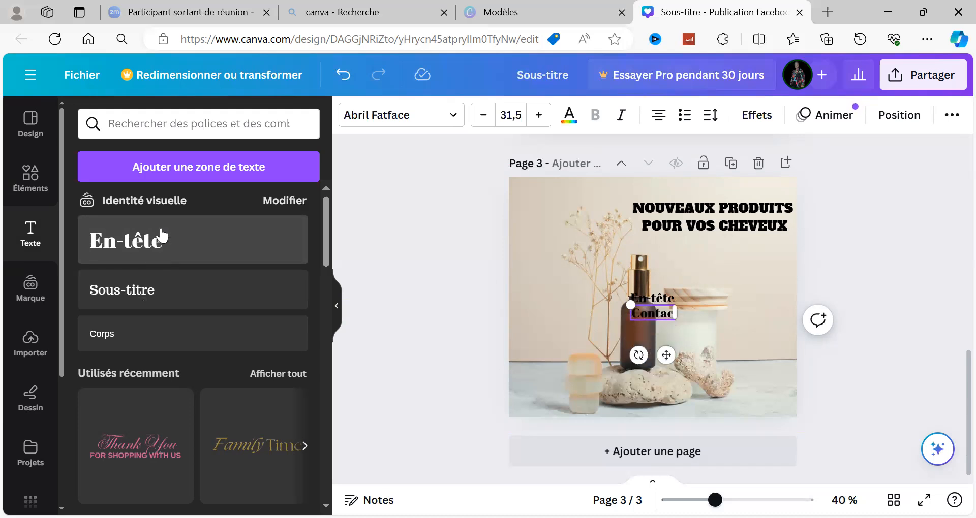
text(tez)
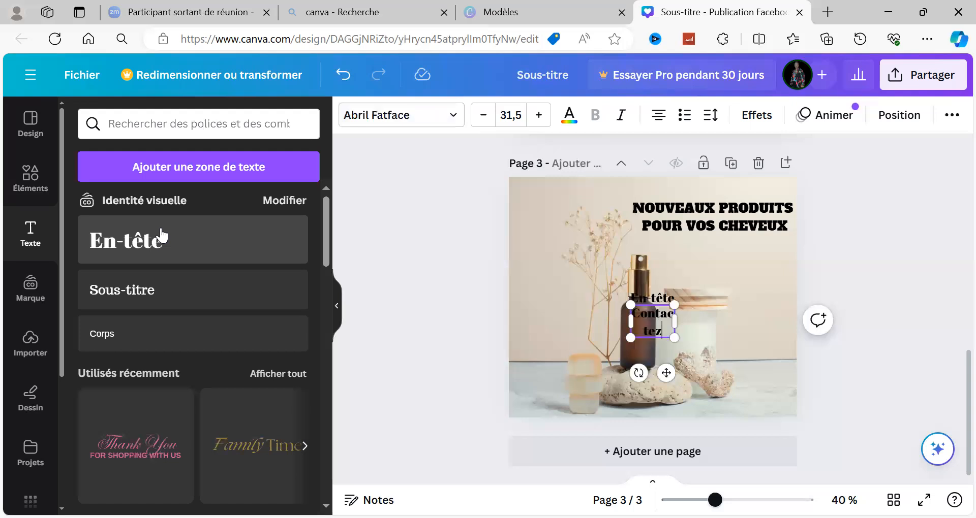
text(-)
text(.)
text(o)
key(BackSpace)
key(BackSpace)
text(m)
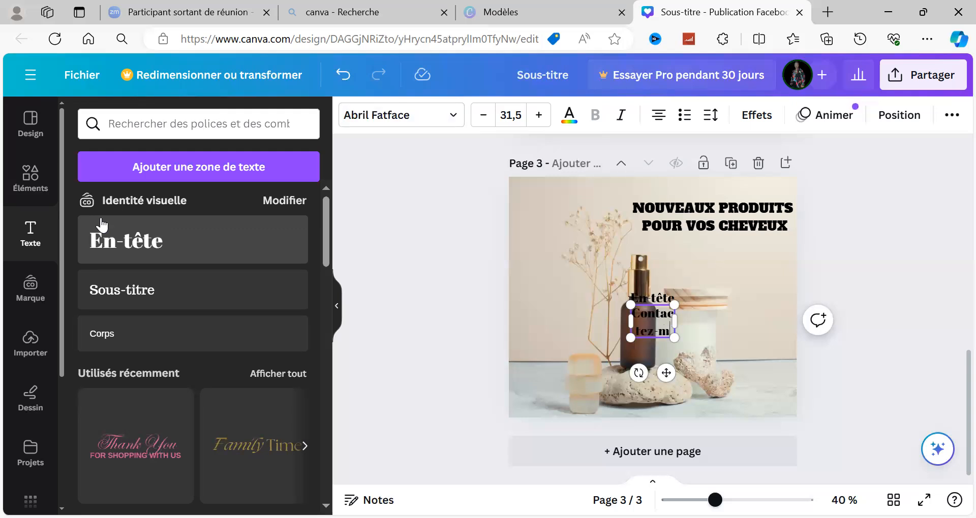
text(oi)
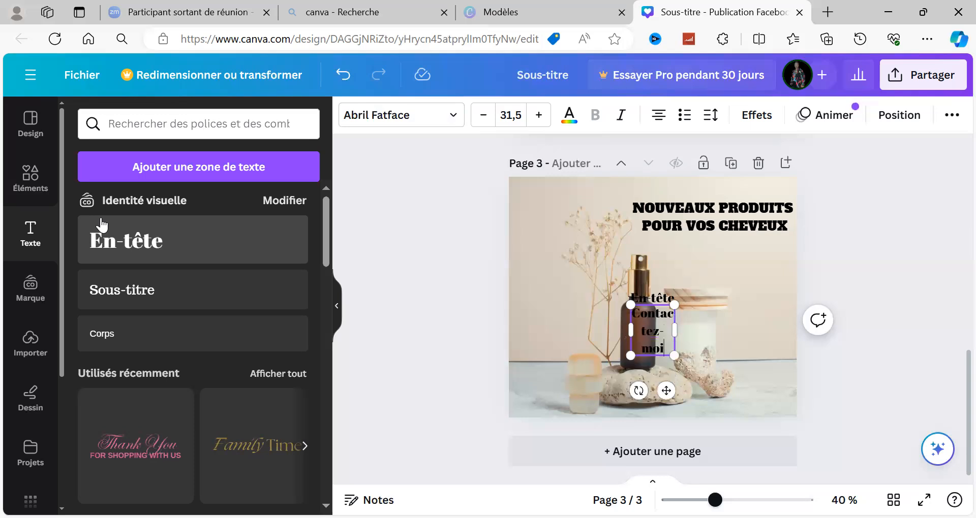
Widen the "Contactez-moi" text box to fit one line and place it just below the page 3 heading.
click(489, 303)
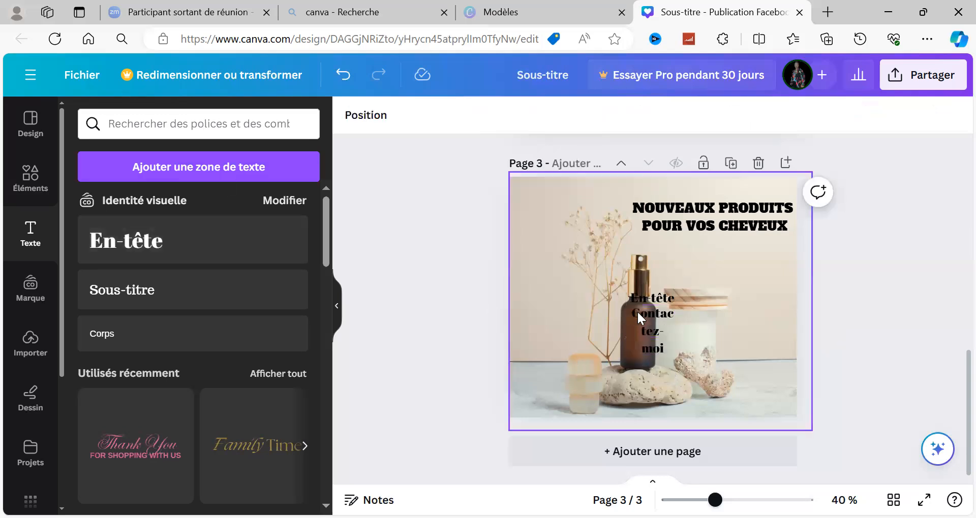
click(661, 327)
drag(674, 325, 722, 292)
Delete the leftover "En-tête" placeholder text box from the middle of the product photo.
click(658, 299)
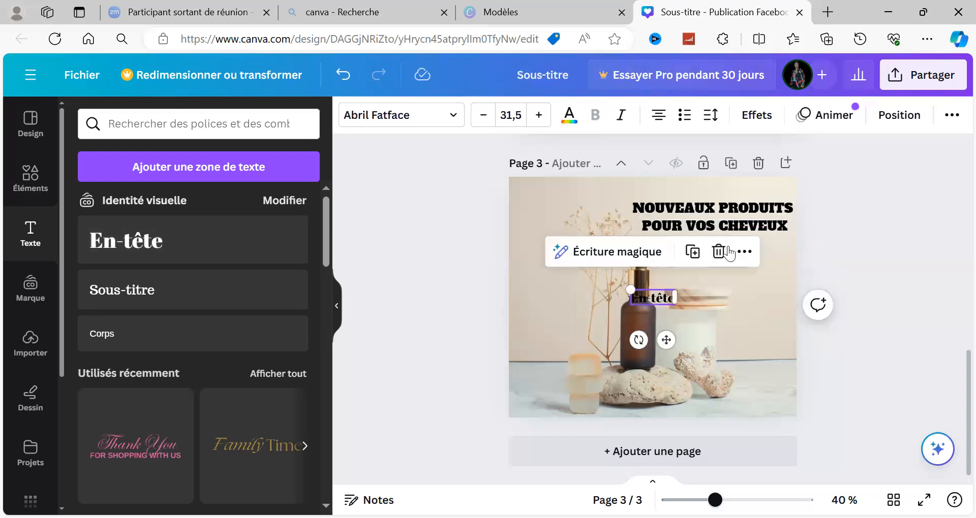
click(718, 252)
click(860, 290)
click(745, 260)
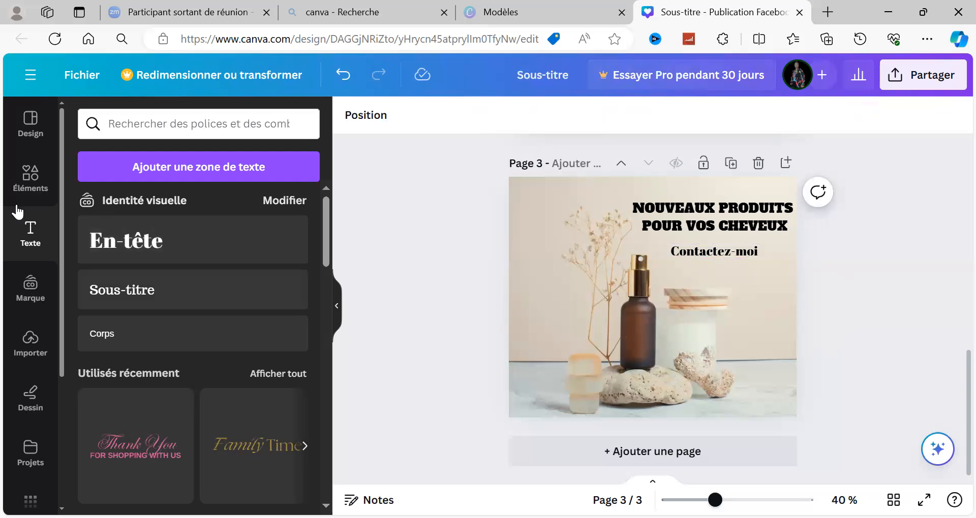
Add a rounded square shape from the shapes library to page 3.
click(38, 184)
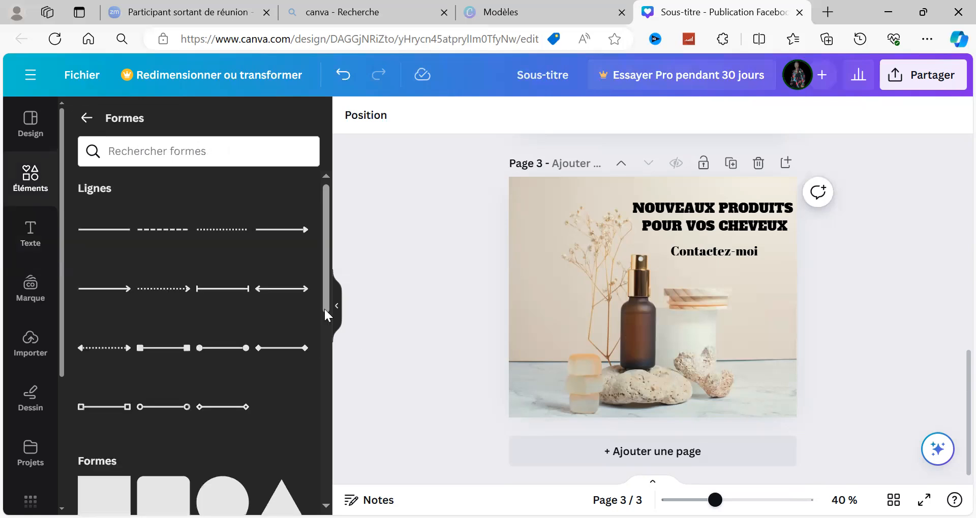
scroll(159, 355, down, 3)
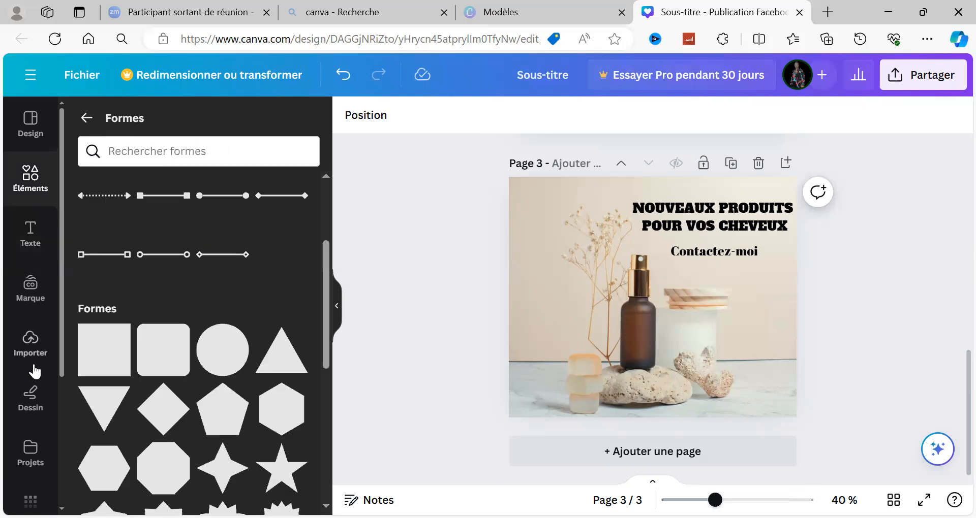
click(160, 357)
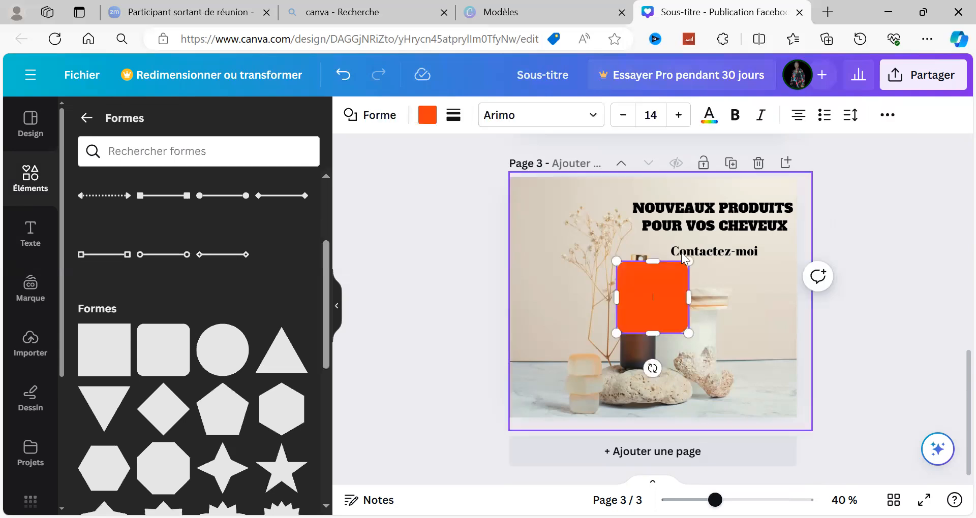
Flatten and widen the orange rounded square into a button-shaped bar behind the "Contactez-moi" text.
drag(656, 277, 662, 310)
drag(666, 368, 710, 301)
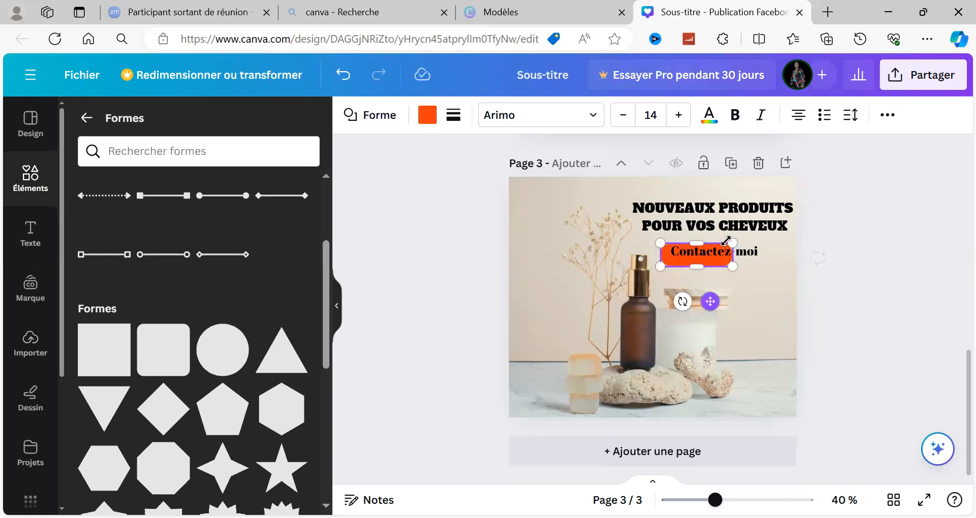
mouse_move(733, 243)
mouse_down()
mouse_move(768, 243)
mouse_move(722, 257)
mouse_up()
Adjust the position of the "Contactez-moi" text over the orange rounded bar.
click(727, 279)
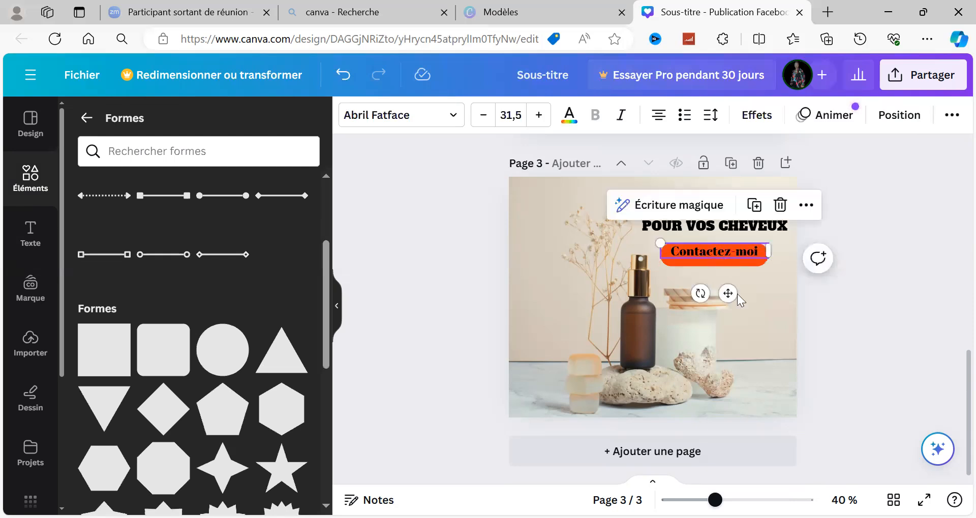
drag(723, 299, 723, 302)
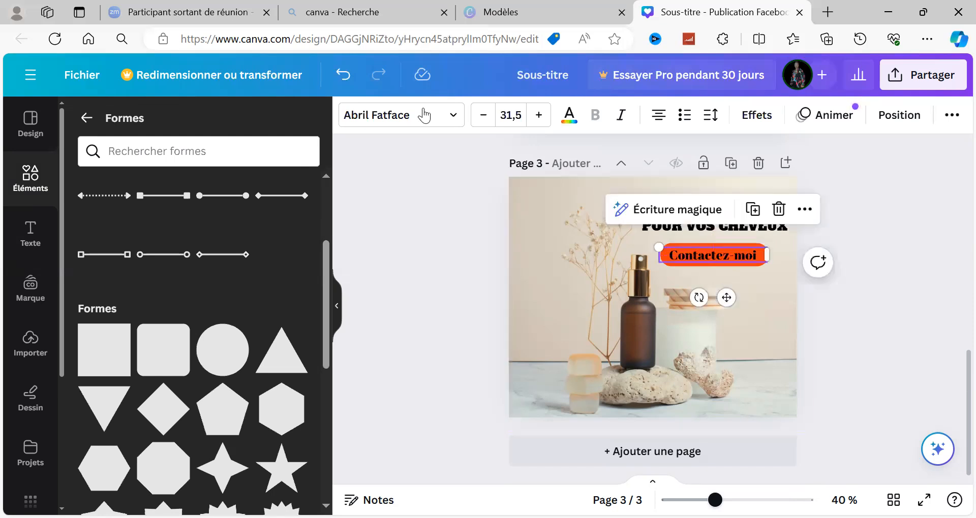
click(860, 365)
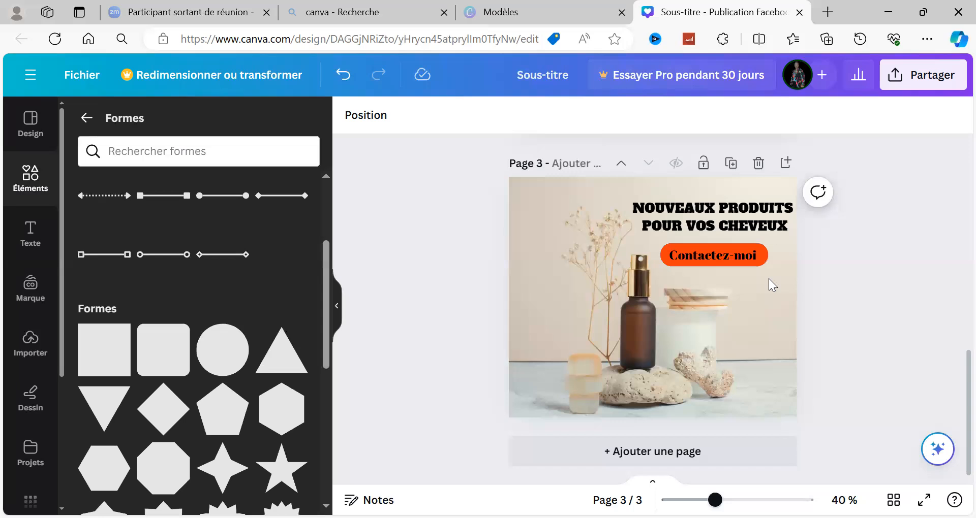
click(744, 254)
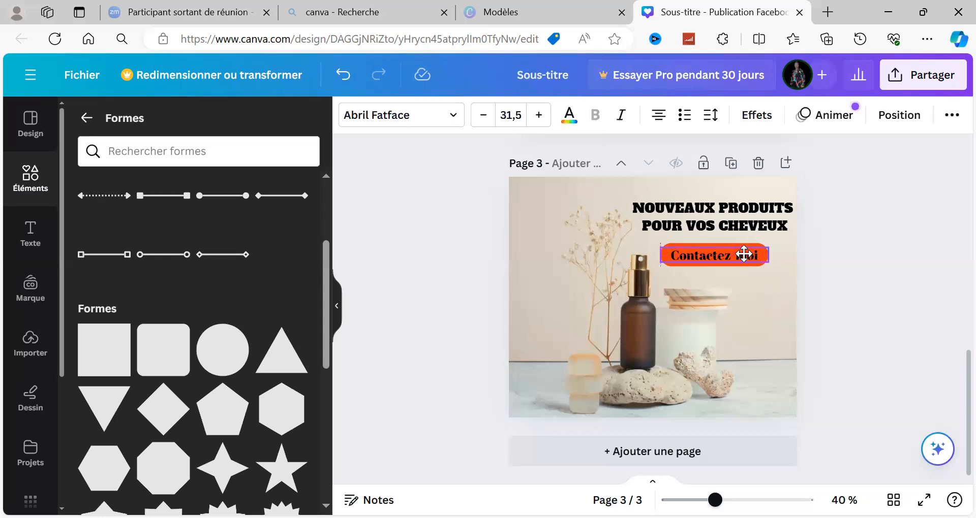
drag(743, 253, 744, 249)
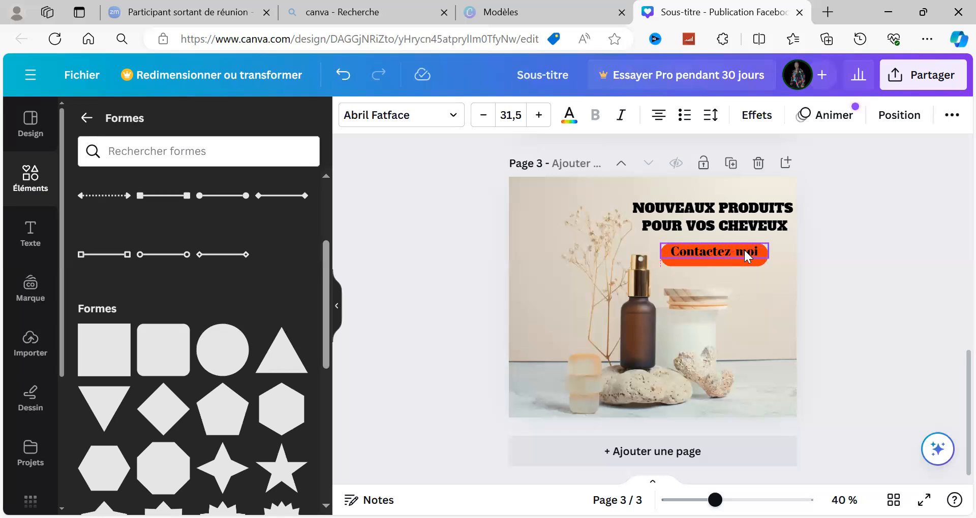
Set the colour of the "Contactez-moi" text to white from the document colours.
click(571, 130)
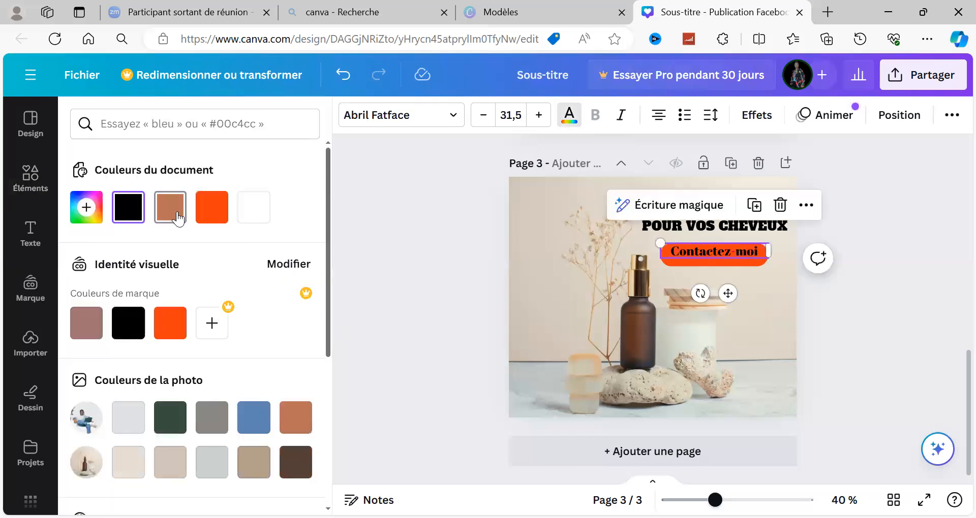
click(170, 208)
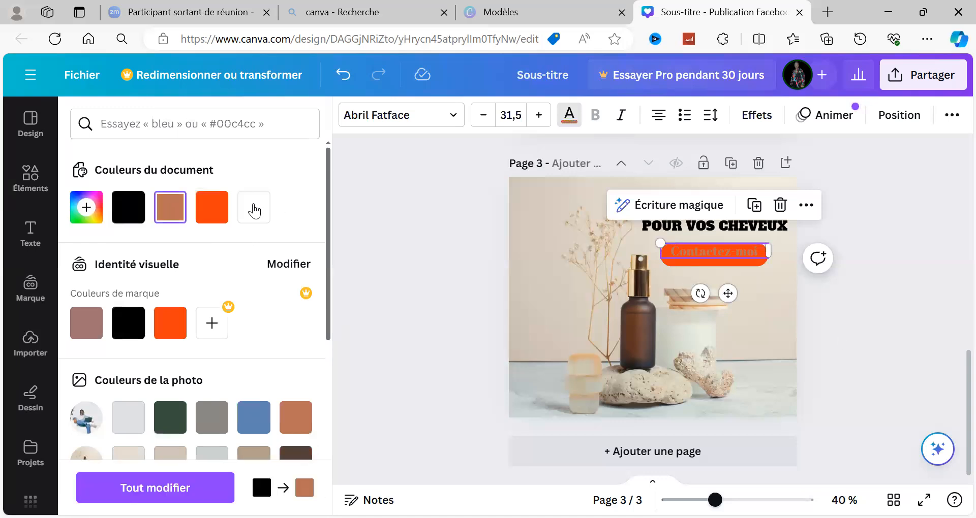
click(254, 210)
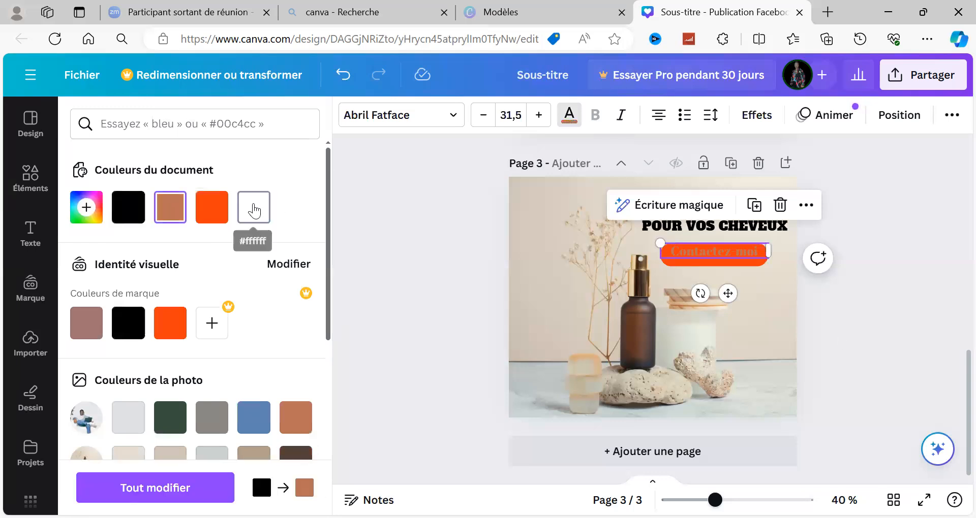
click(757, 269)
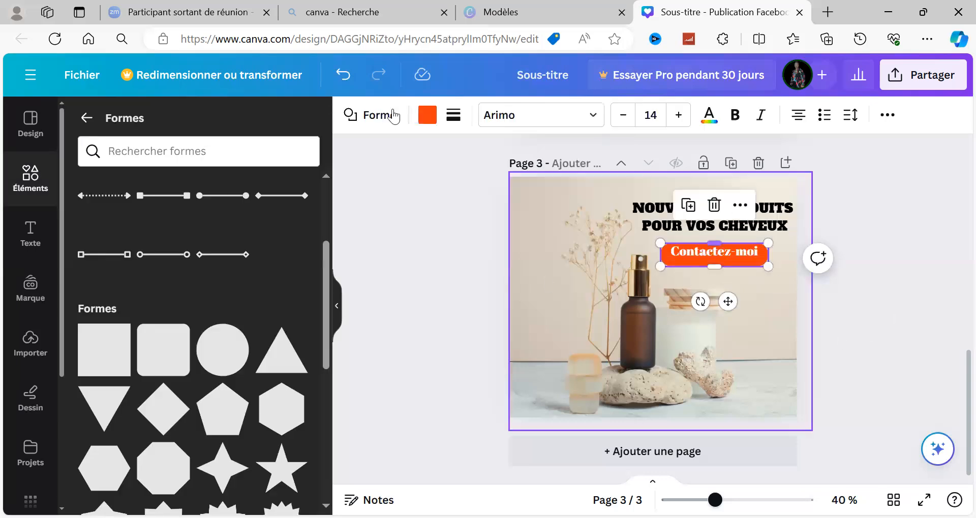